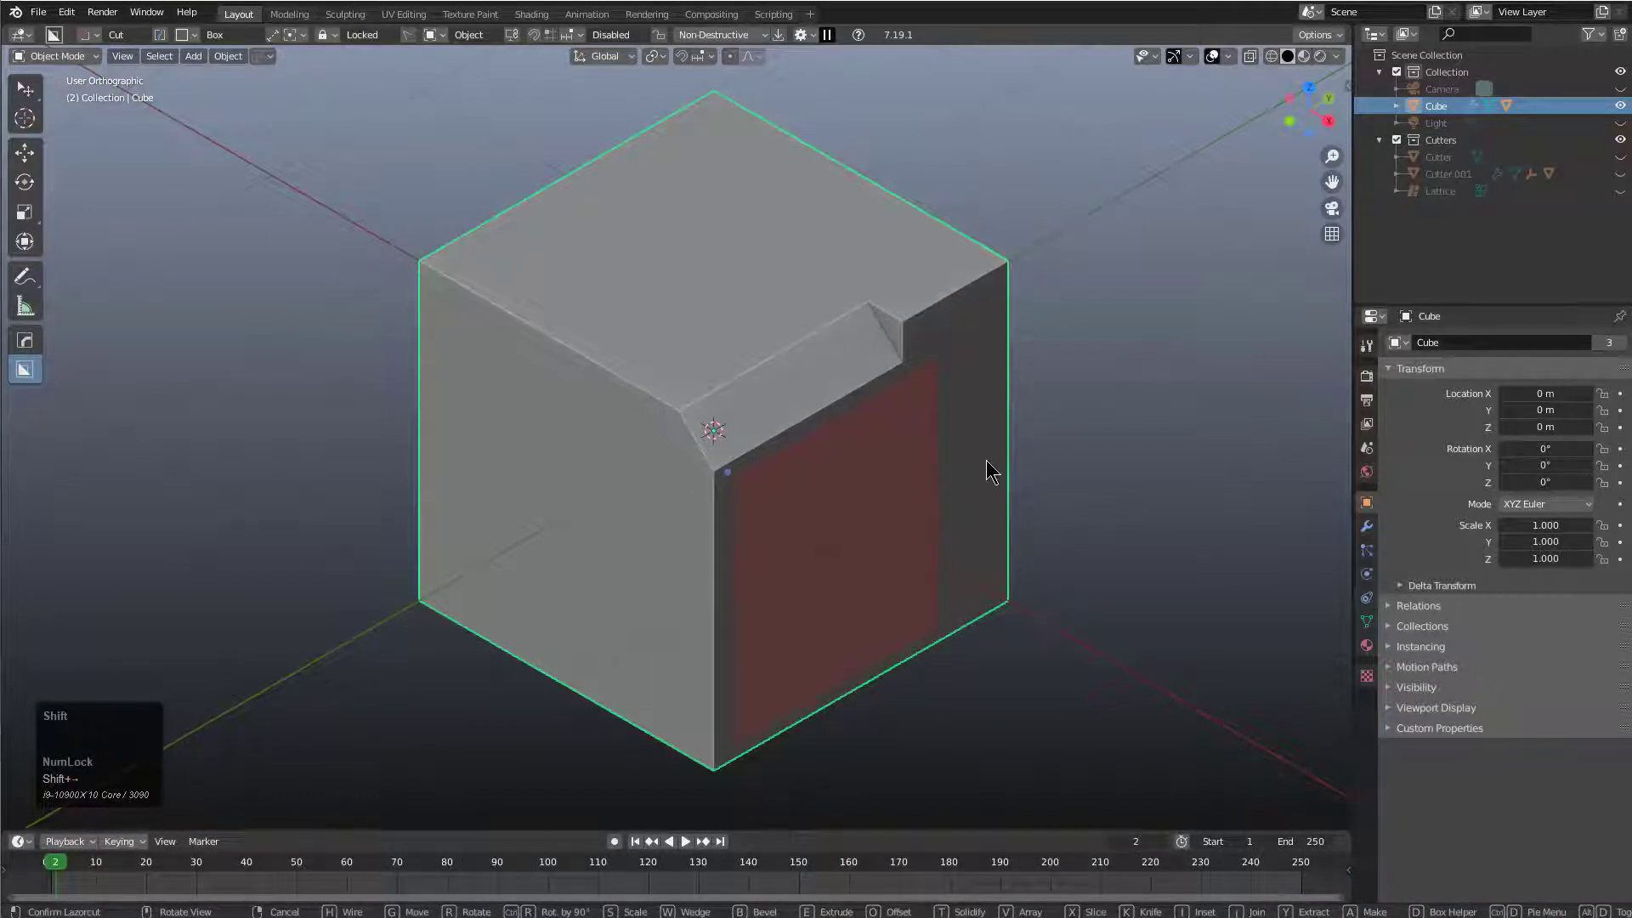
# - Convert the locked box cutter on the cube's side face into a 5 by 5 grid
pyautogui.hotkey('shift', 'd')
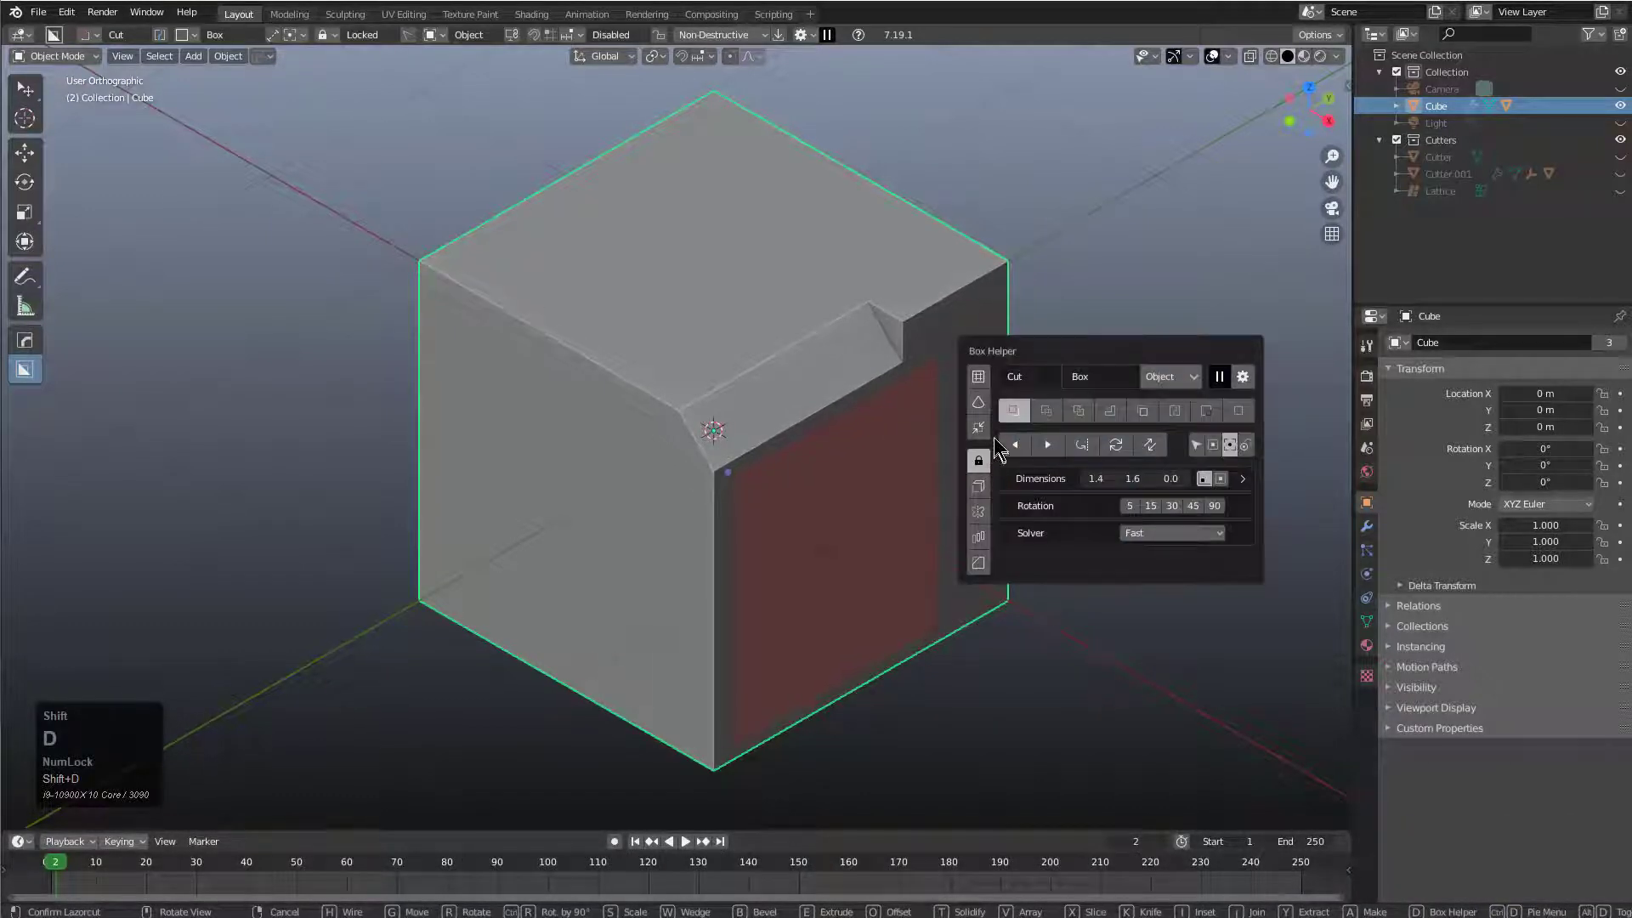
pyautogui.keyDown('shift'); pyautogui.click(978, 378); pyautogui.keyUp('shift')
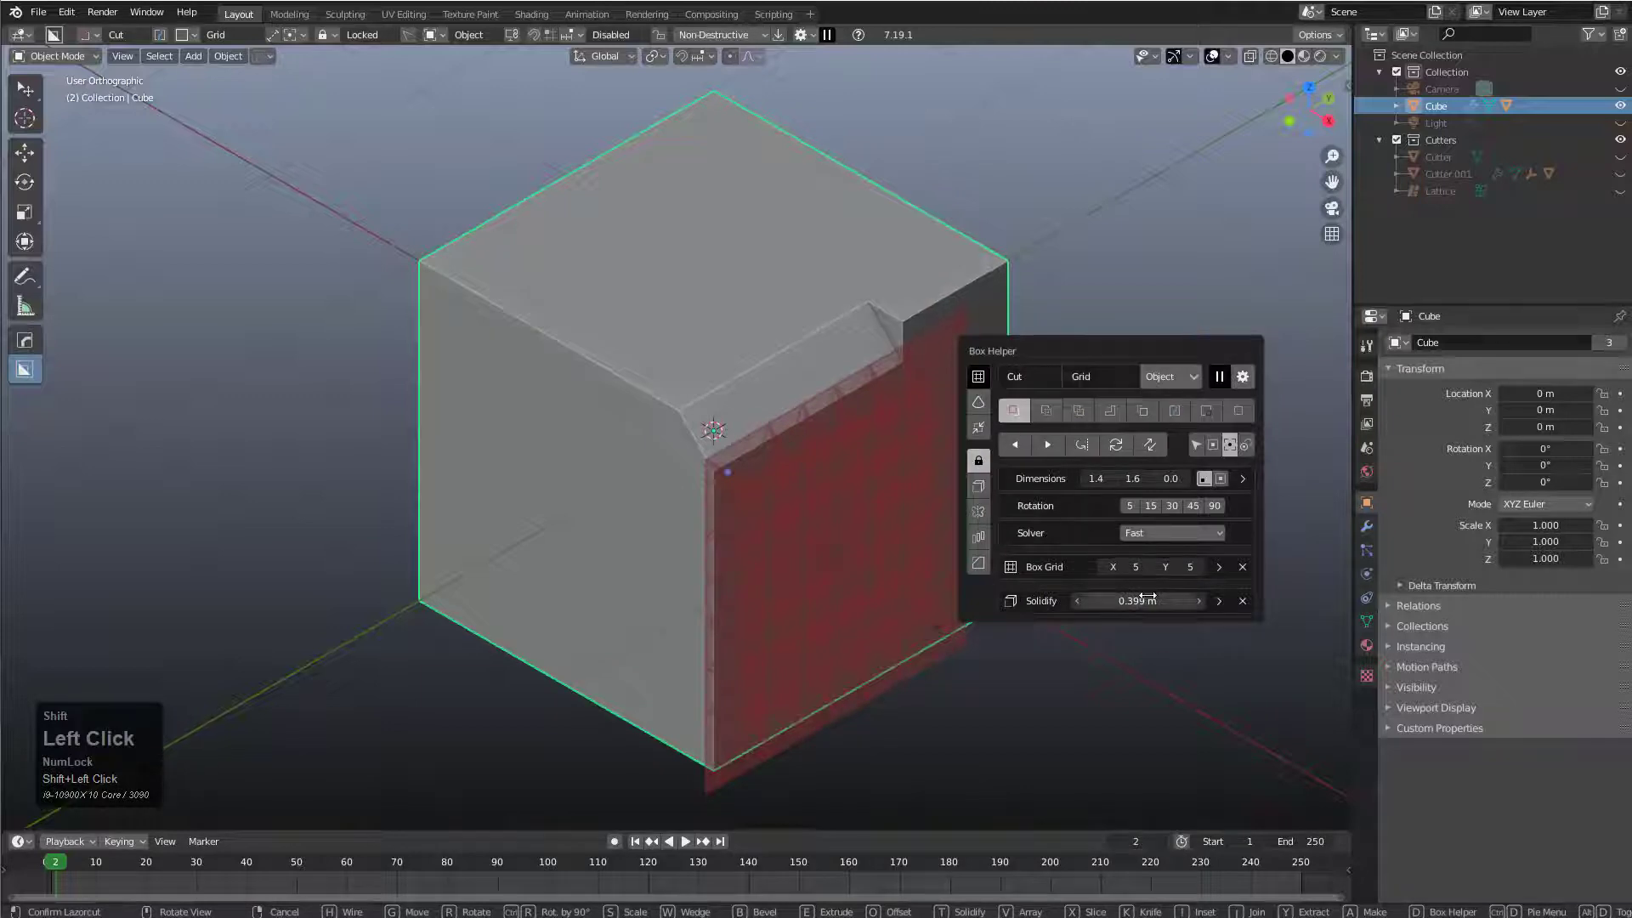
pyautogui.moveTo(831, 534); pyautogui.dragTo(758, 470, button='middle')
pyautogui.scroll(3, 758, 470)
pyautogui.keyDown('shift'); pyautogui.moveTo(858, 486); pyautogui.dragTo(622, 232, button='middle'); pyautogui.keyUp('shift')
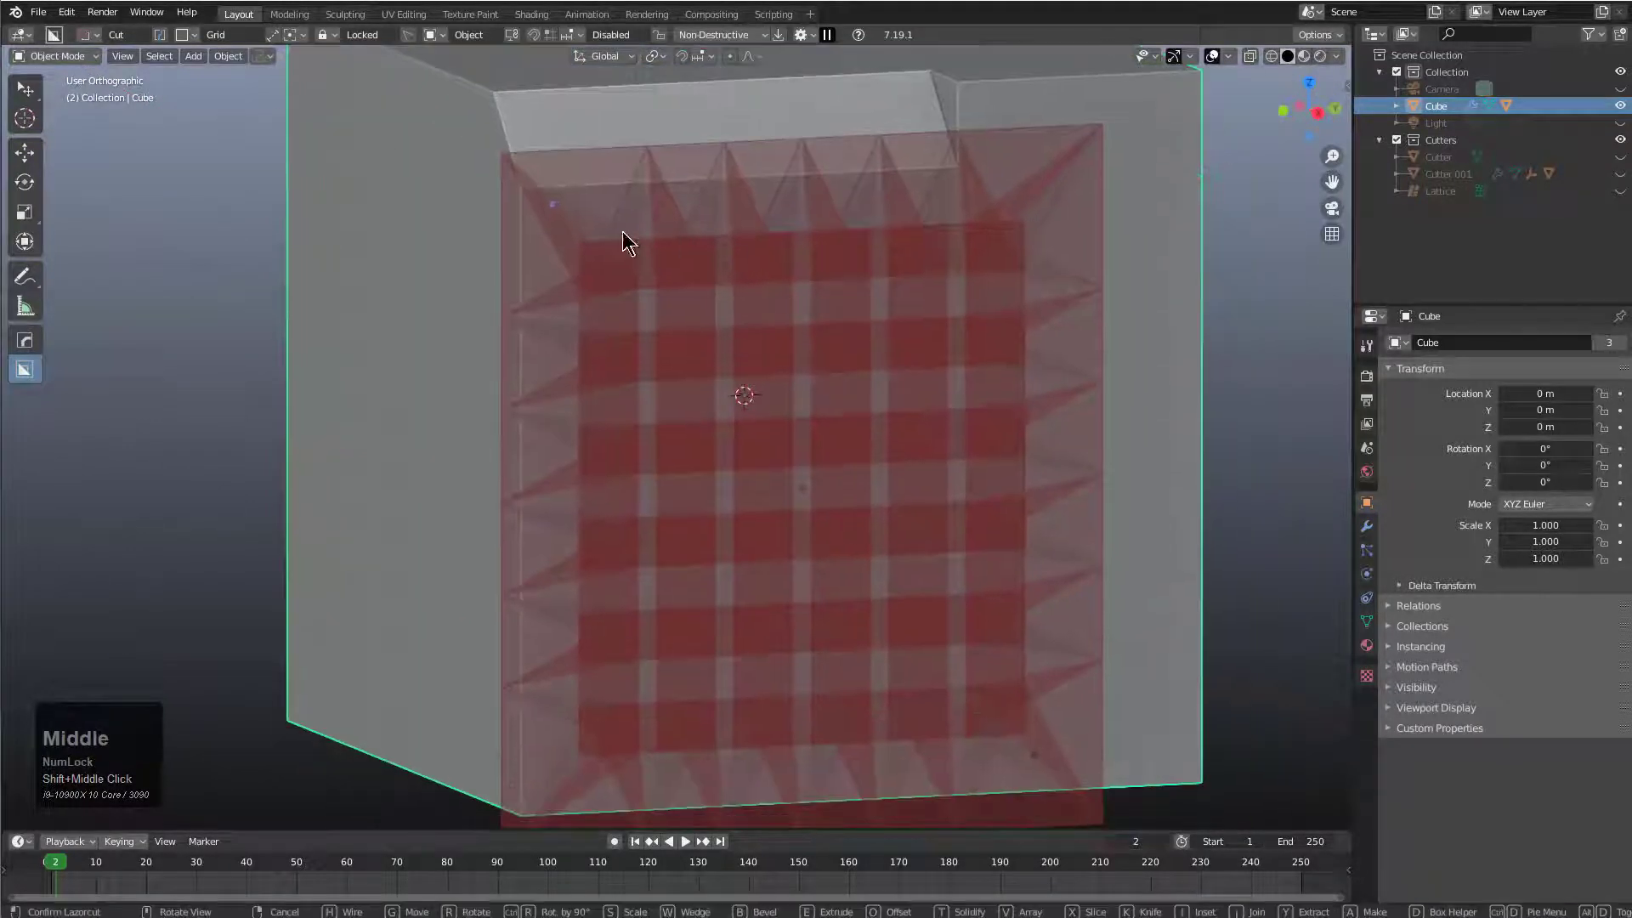
# - Reduce the grid cutter's solidify thickness for thin bars and extrude it deep into the cube
pyautogui.press('d')
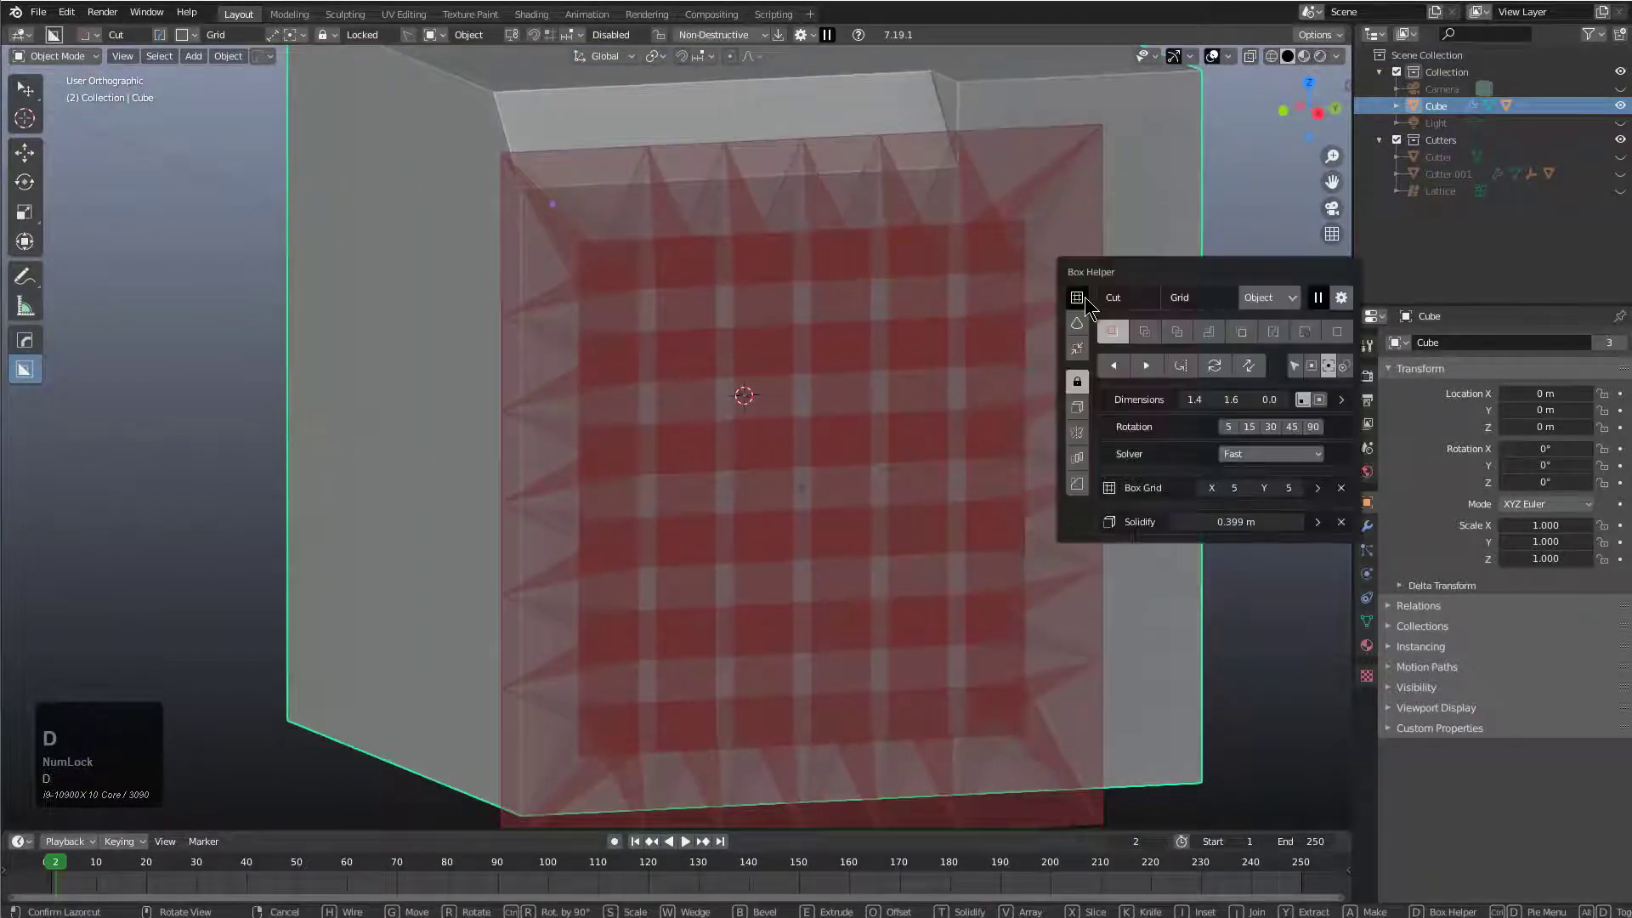
pyautogui.keyDown('shift'); pyautogui.moveTo(1240, 524); pyautogui.dragTo(1072, 524); pyautogui.keyUp('shift')
pyautogui.moveTo(796, 447); pyautogui.dragTo(862, 516, button='middle')
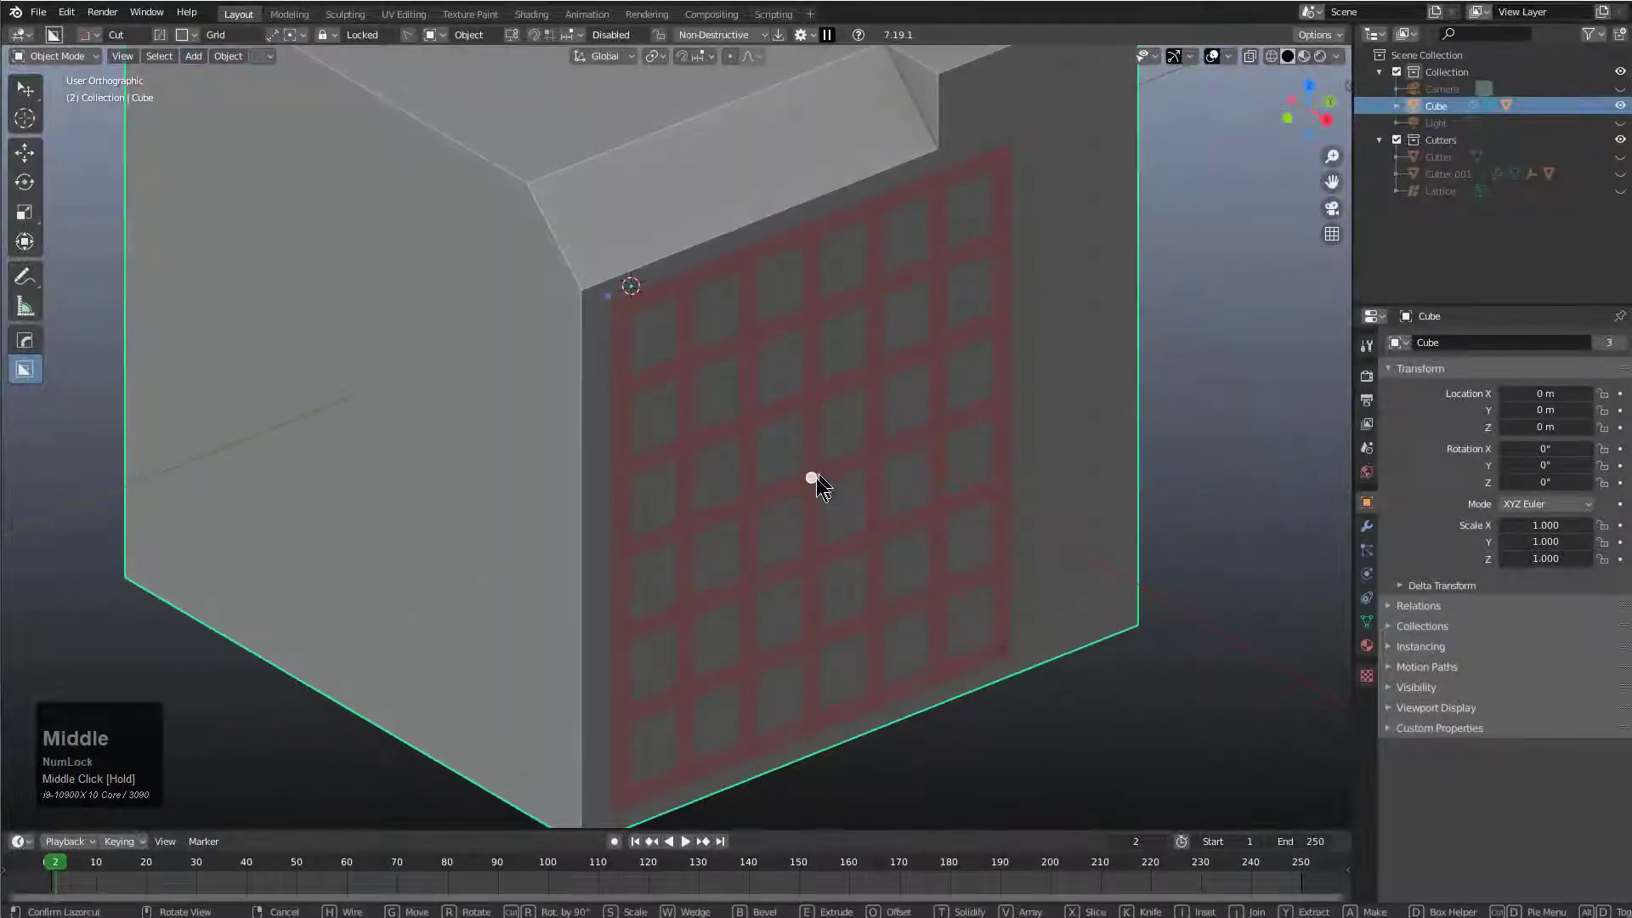
pyautogui.moveTo(816, 477); pyautogui.dragTo(856, 354)
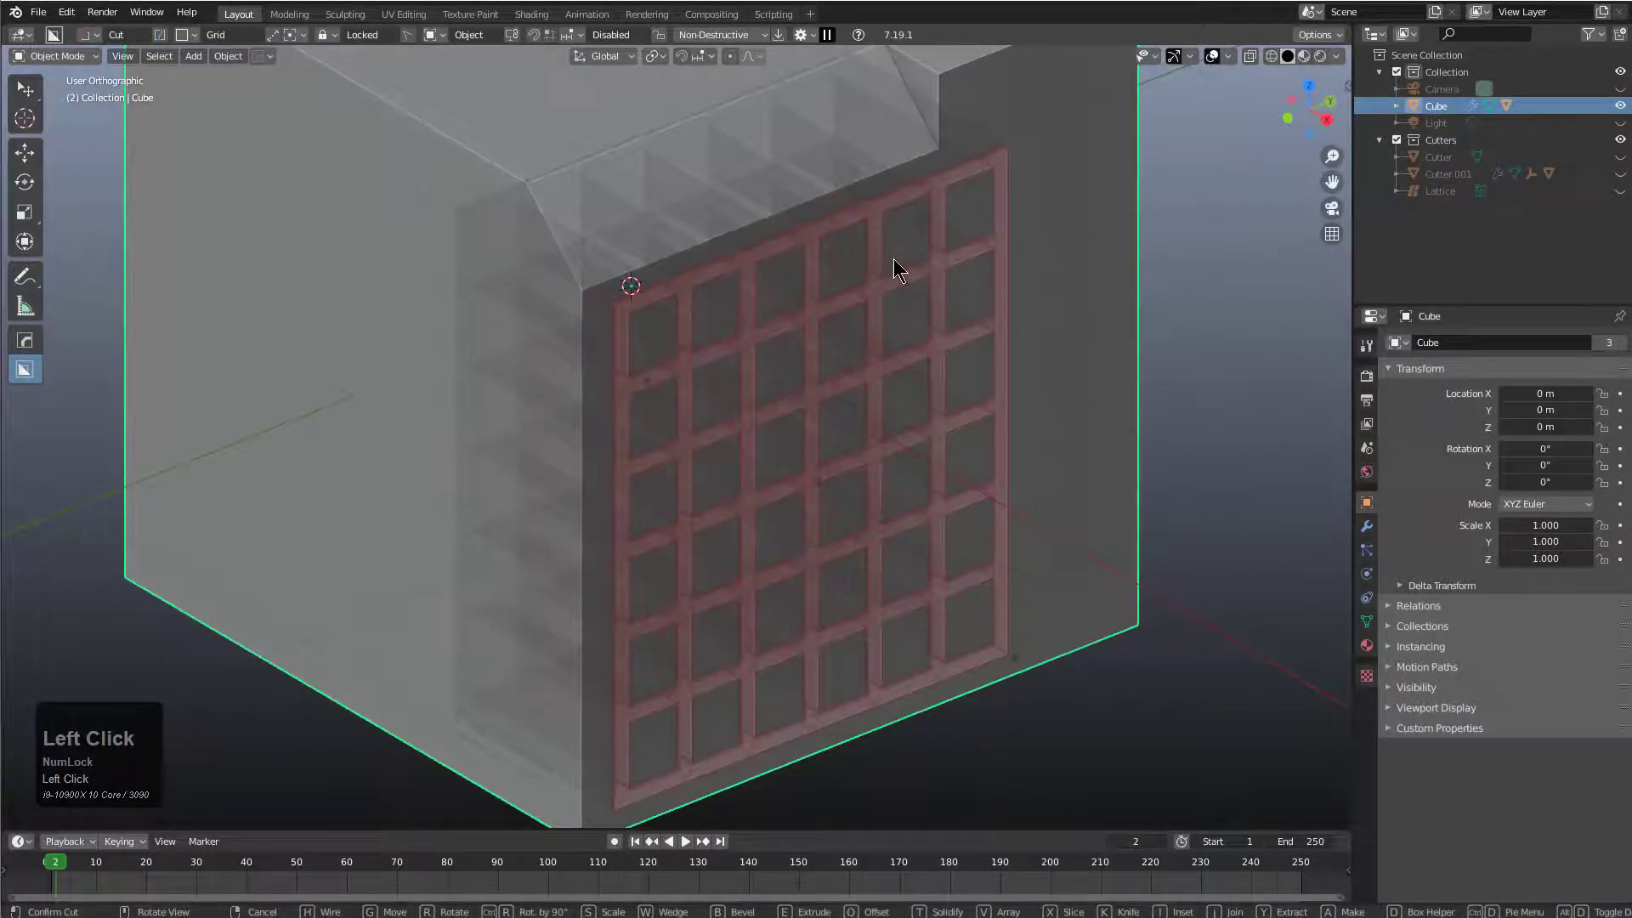
pyautogui.moveTo(985, 399); pyautogui.dragTo(889, 375, button='middle')
pyautogui.scroll(-2, 914, 368)
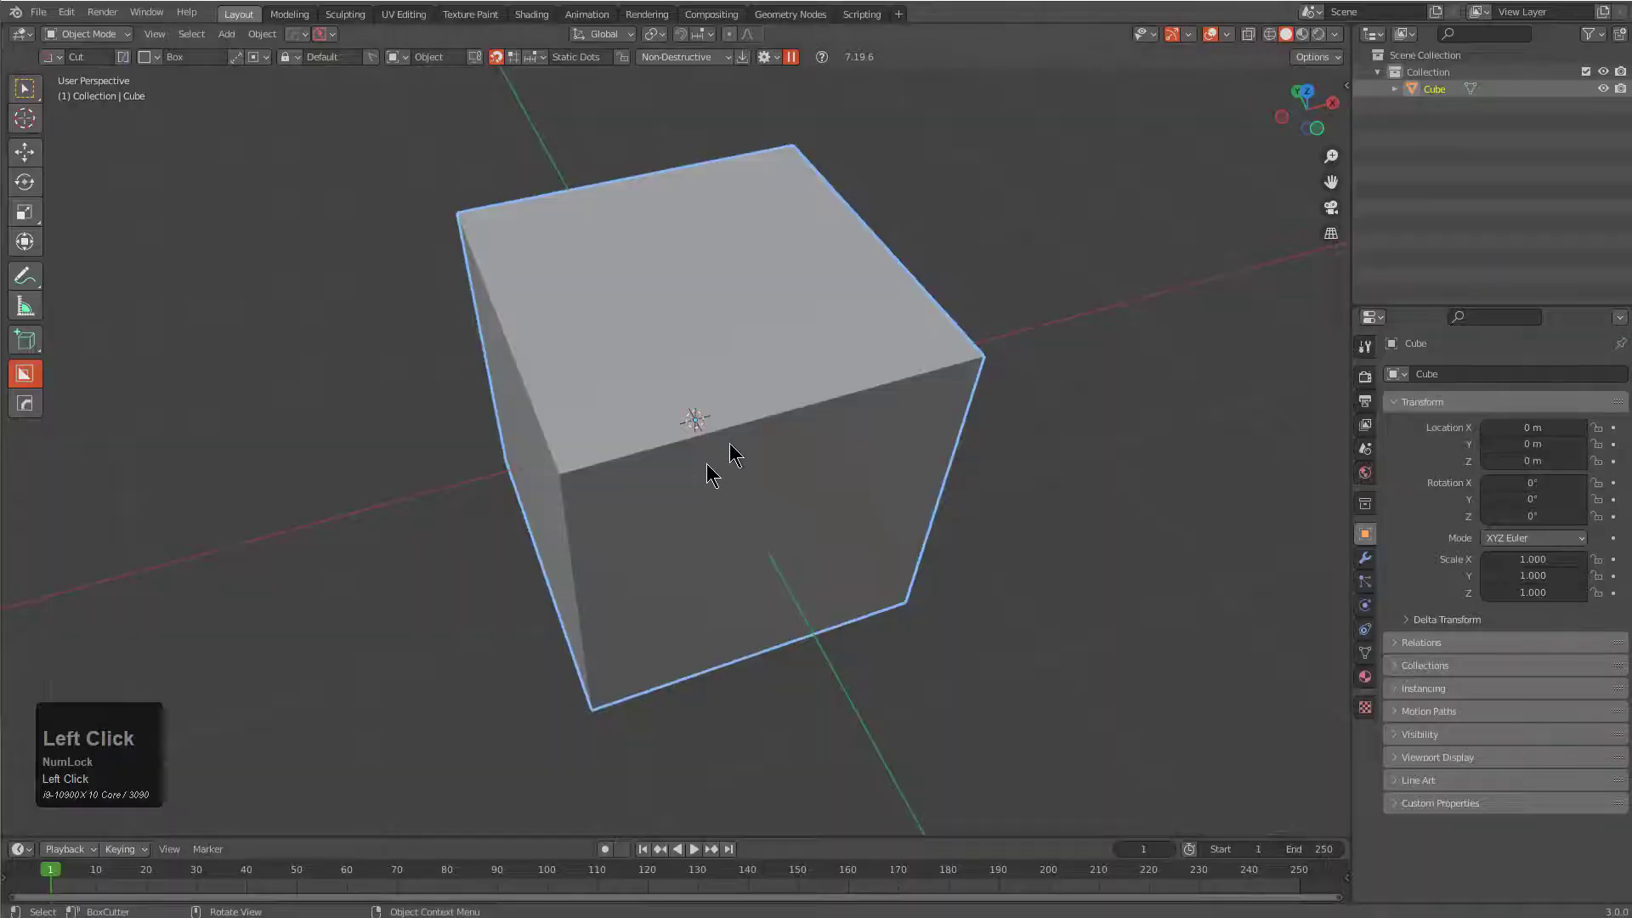
# - Draw a box cutter about 1.4 by 1.4 on the new cube's side face, extruded about 0.52 deep
pyautogui.moveTo(729, 446)
pyautogui.mouseDown(button='middle')
pyautogui.moveTo(732, 499)
pyautogui.moveTo(736, 466)
pyautogui.mouseUp(button='middle')
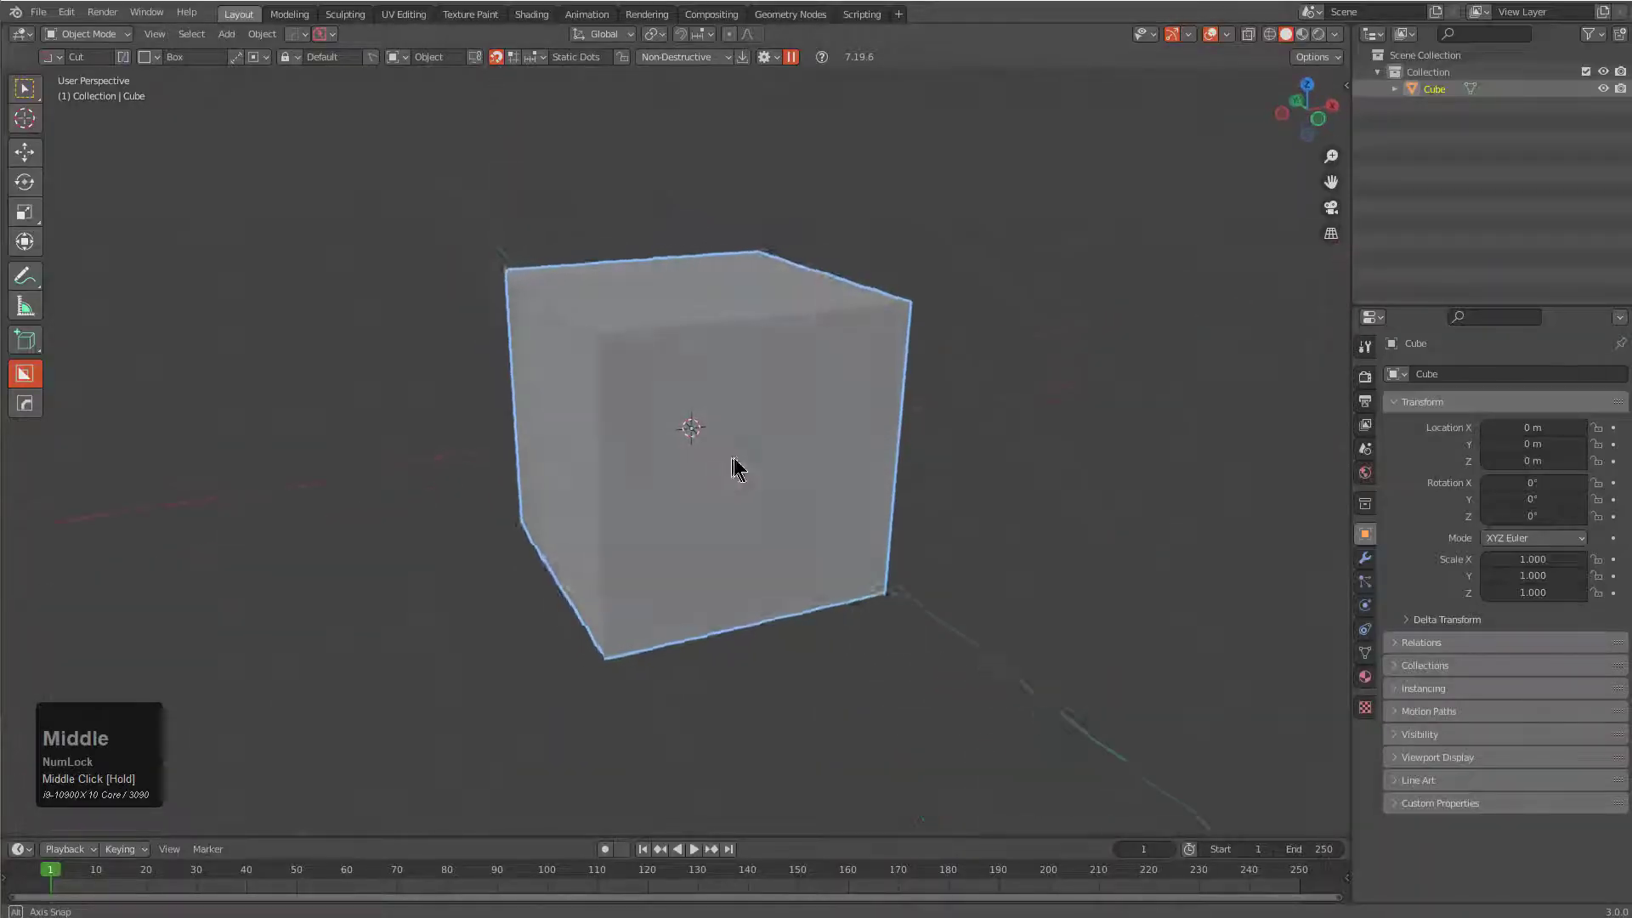
pyautogui.scroll(2, 703, 447)
pyautogui.moveTo(587, 288)
pyautogui.mouseDown()
pyautogui.moveTo(992, 601)
pyautogui.moveTo(962, 631)
pyautogui.mouseUp()
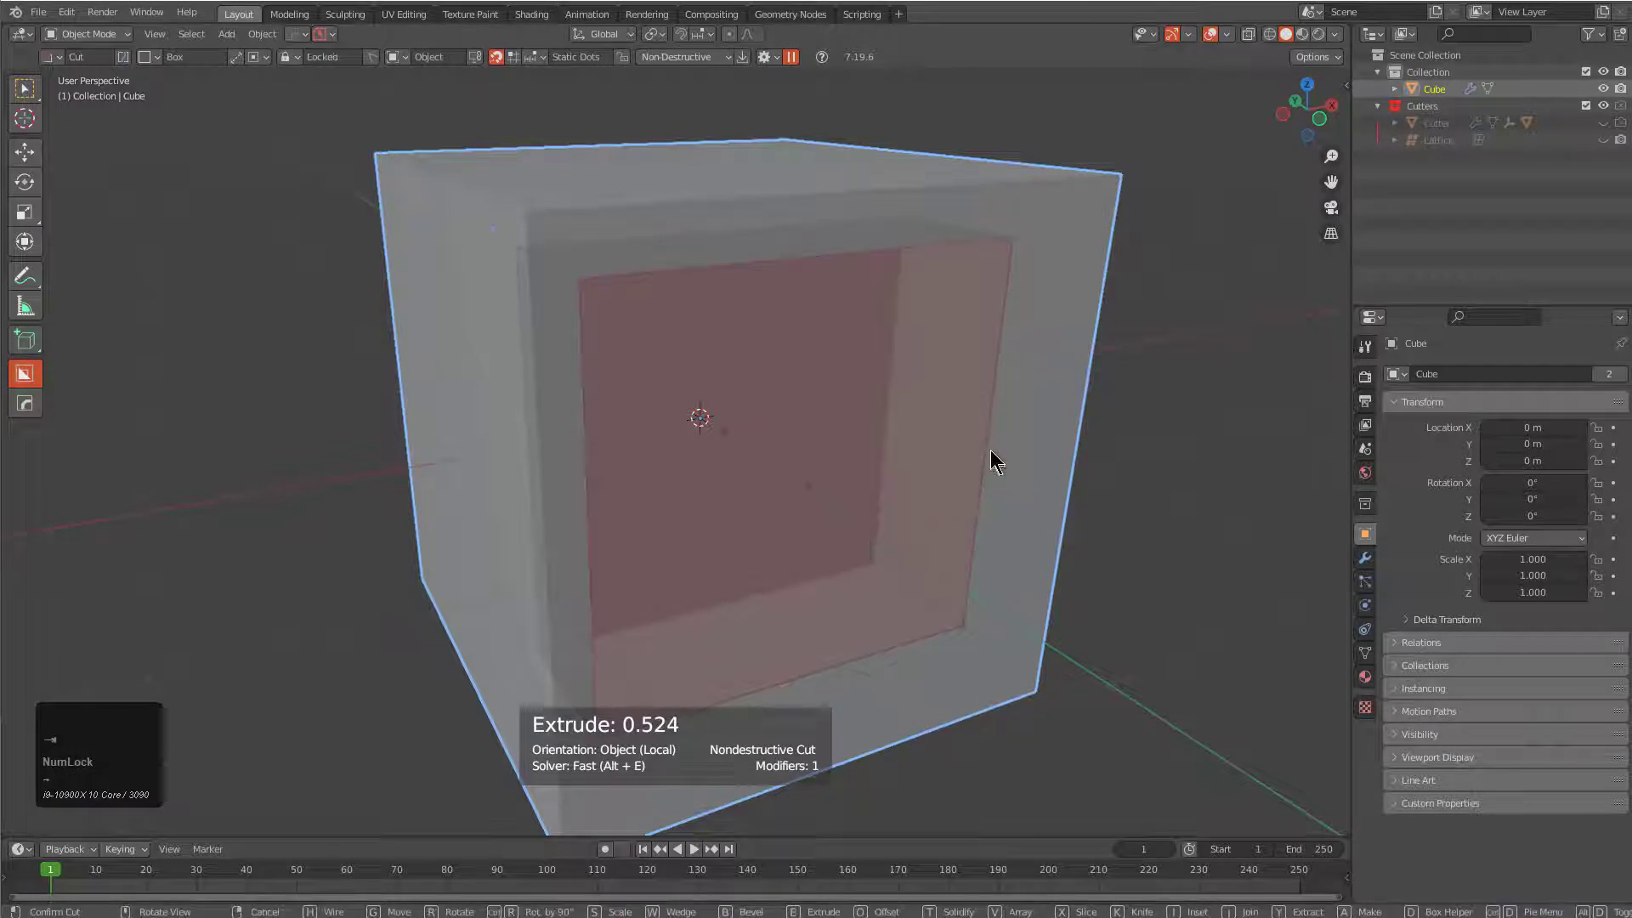
# - Convert the locked box cutter into a grid and adjust its solidify thickness
pyautogui.press('d')
pyautogui.click(981, 367)
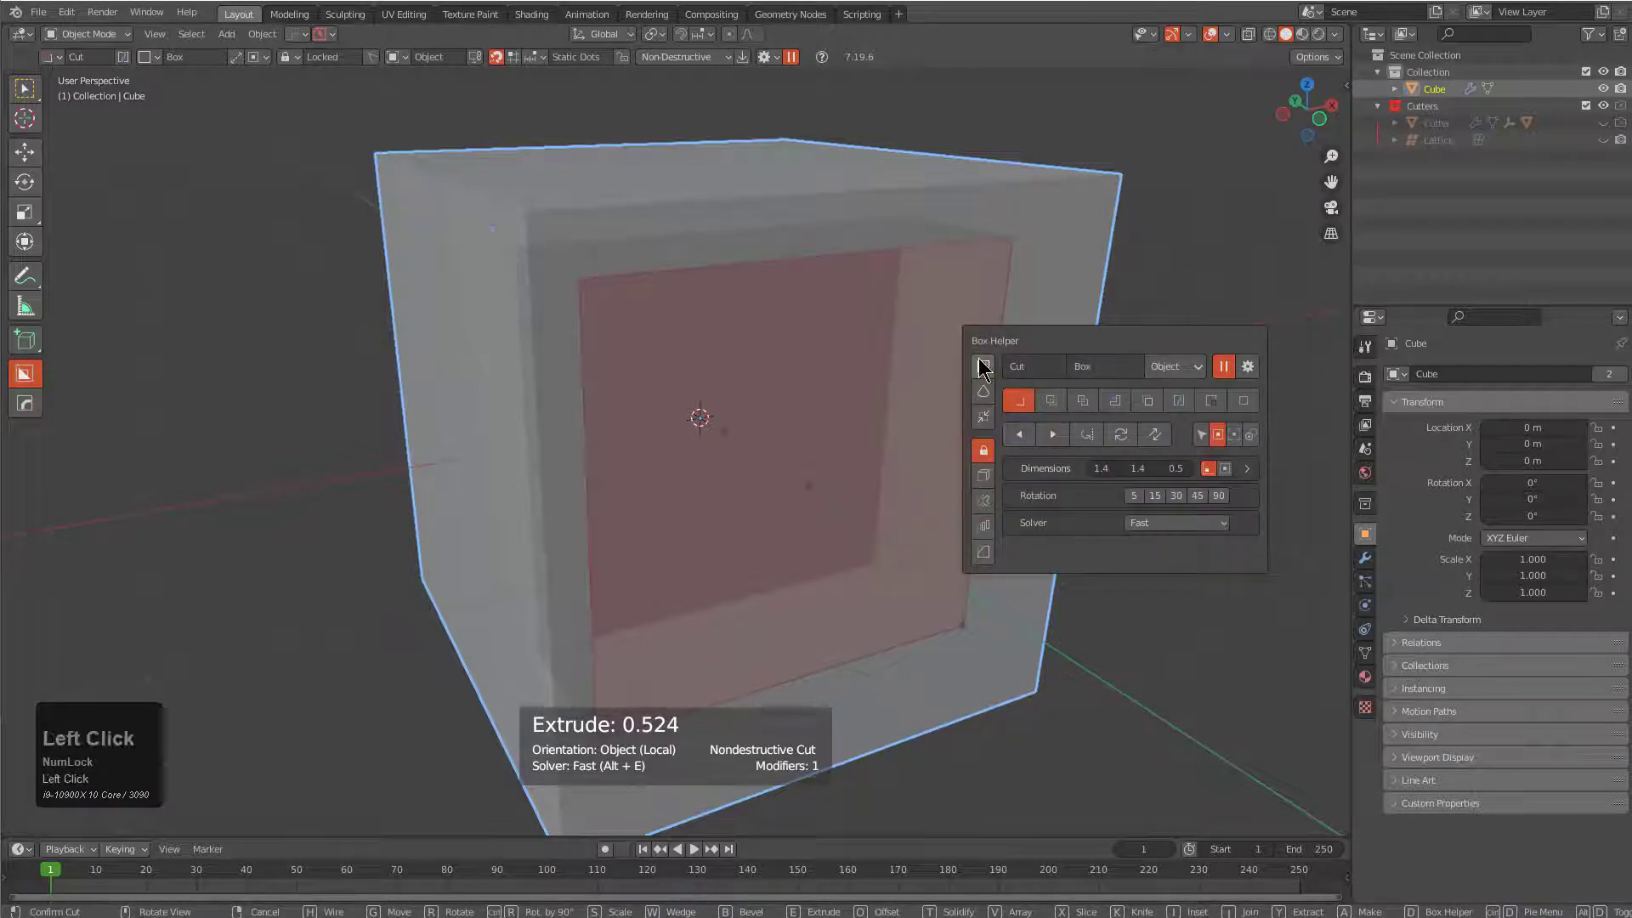
pyautogui.moveTo(1132, 591)
pyautogui.mouseDown()
pyautogui.moveTo(1186, 591)
pyautogui.moveTo(961, 591)
pyautogui.moveTo(1136, 590)
pyautogui.moveTo(1101, 591)
pyautogui.mouseUp()
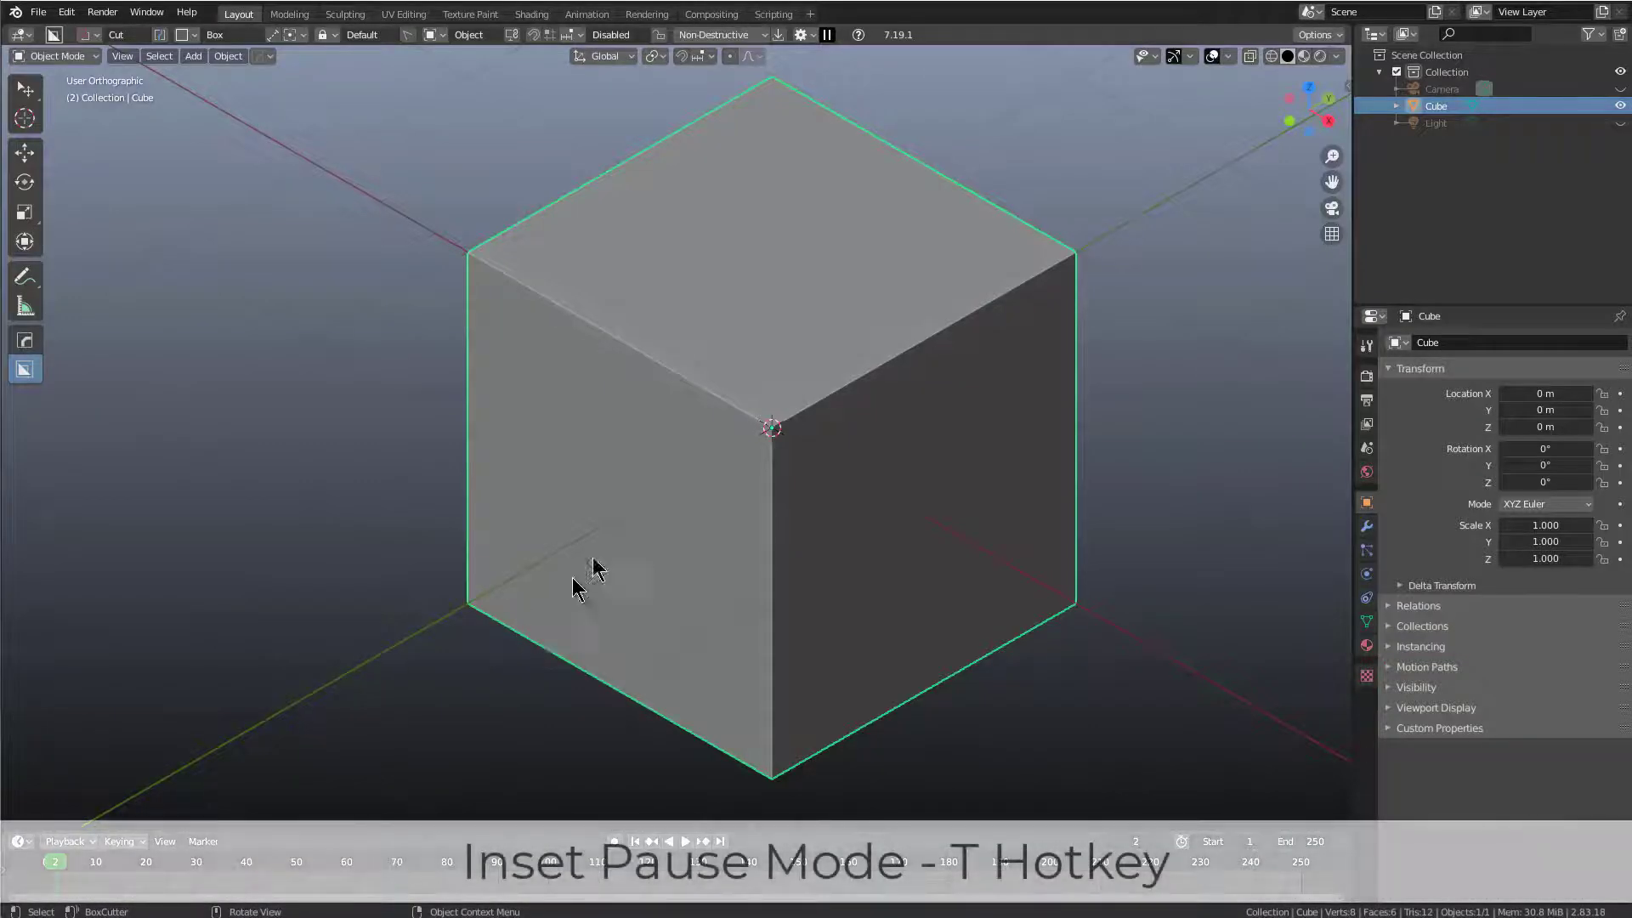
# - Draw a deep box overlapping the cube's near top corner and apply it as an Inset cut
pyautogui.moveTo(576, 588); pyautogui.dragTo(1116, 283)
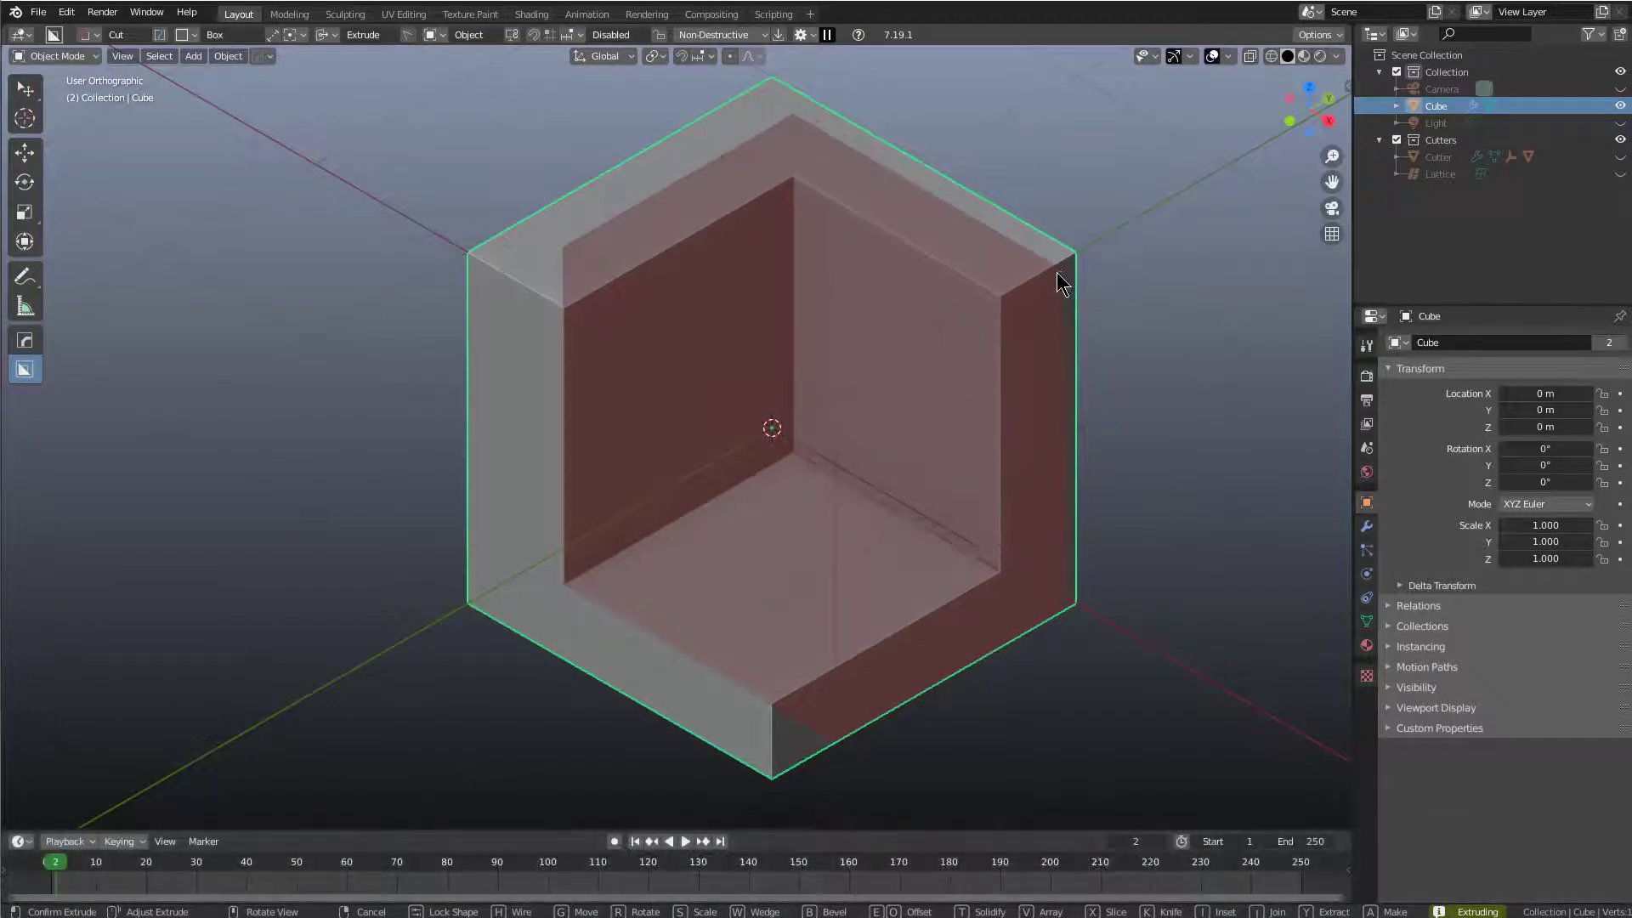
pyautogui.press('i')
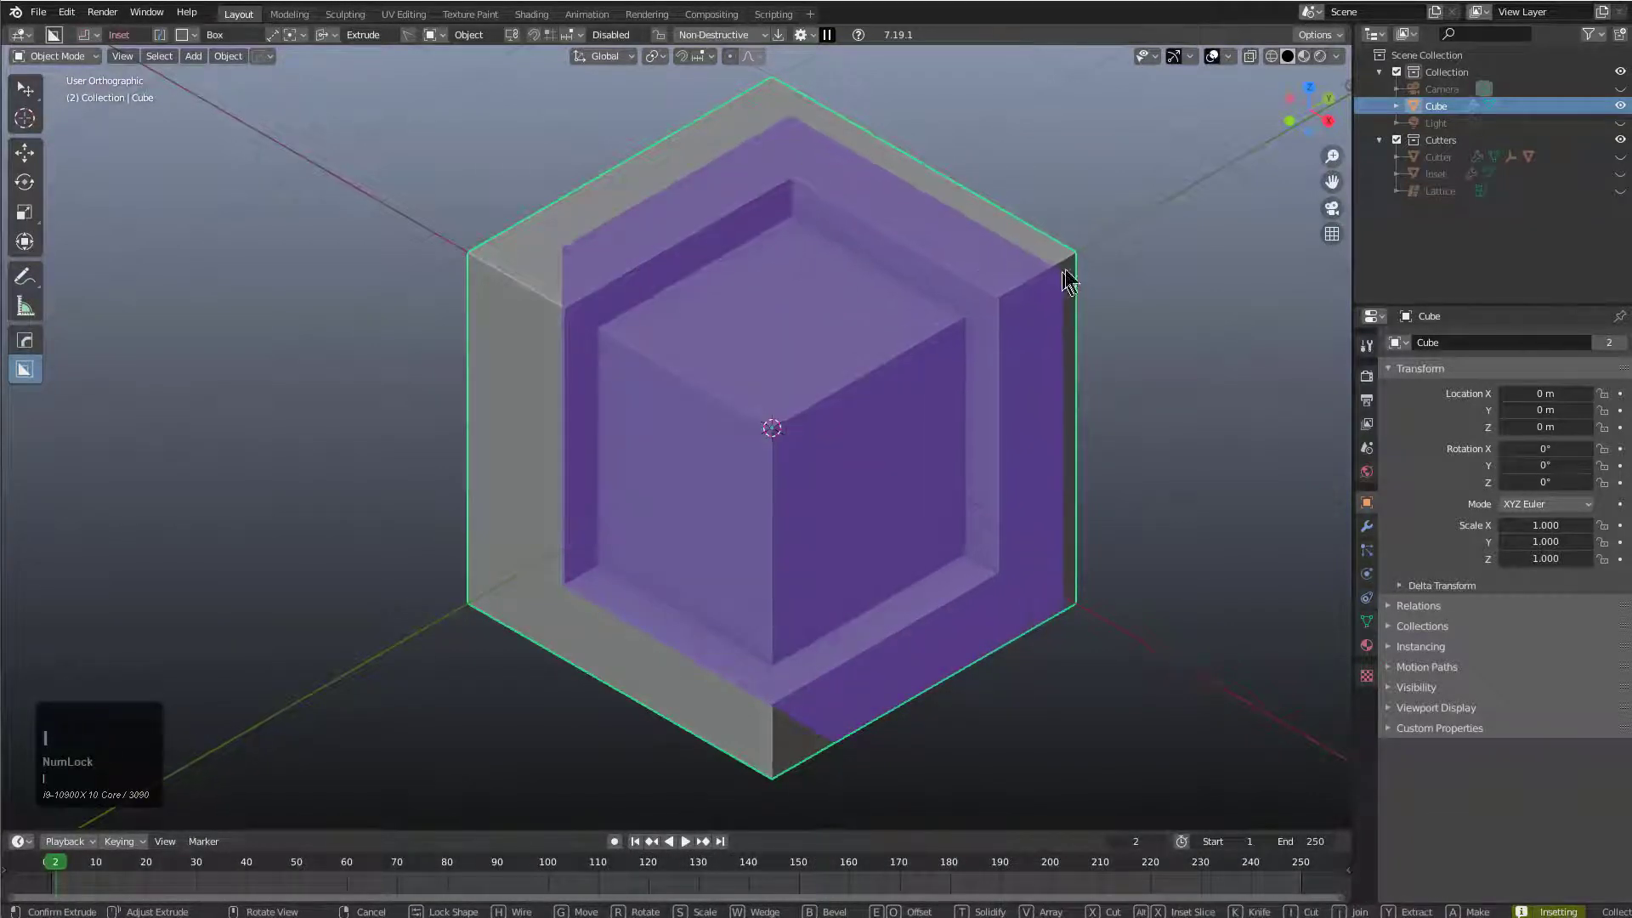
pyautogui.click(1067, 268)
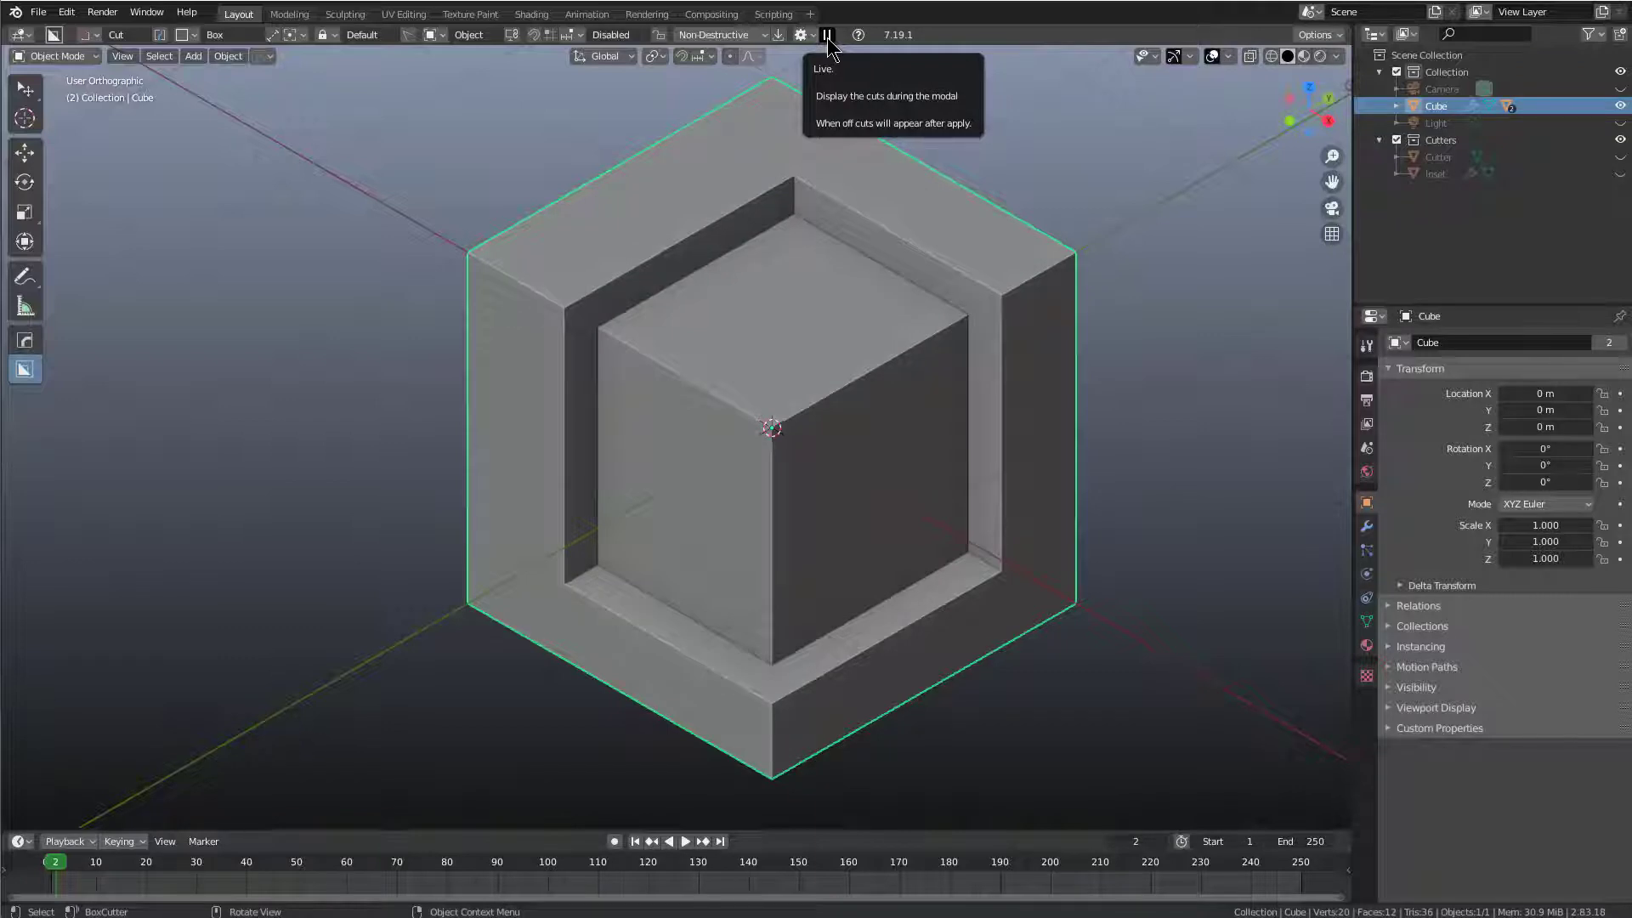
# - Turn off the live cut display and apply a smaller box Inset cut to the near corner of the inner block
pyautogui.click(828, 36)
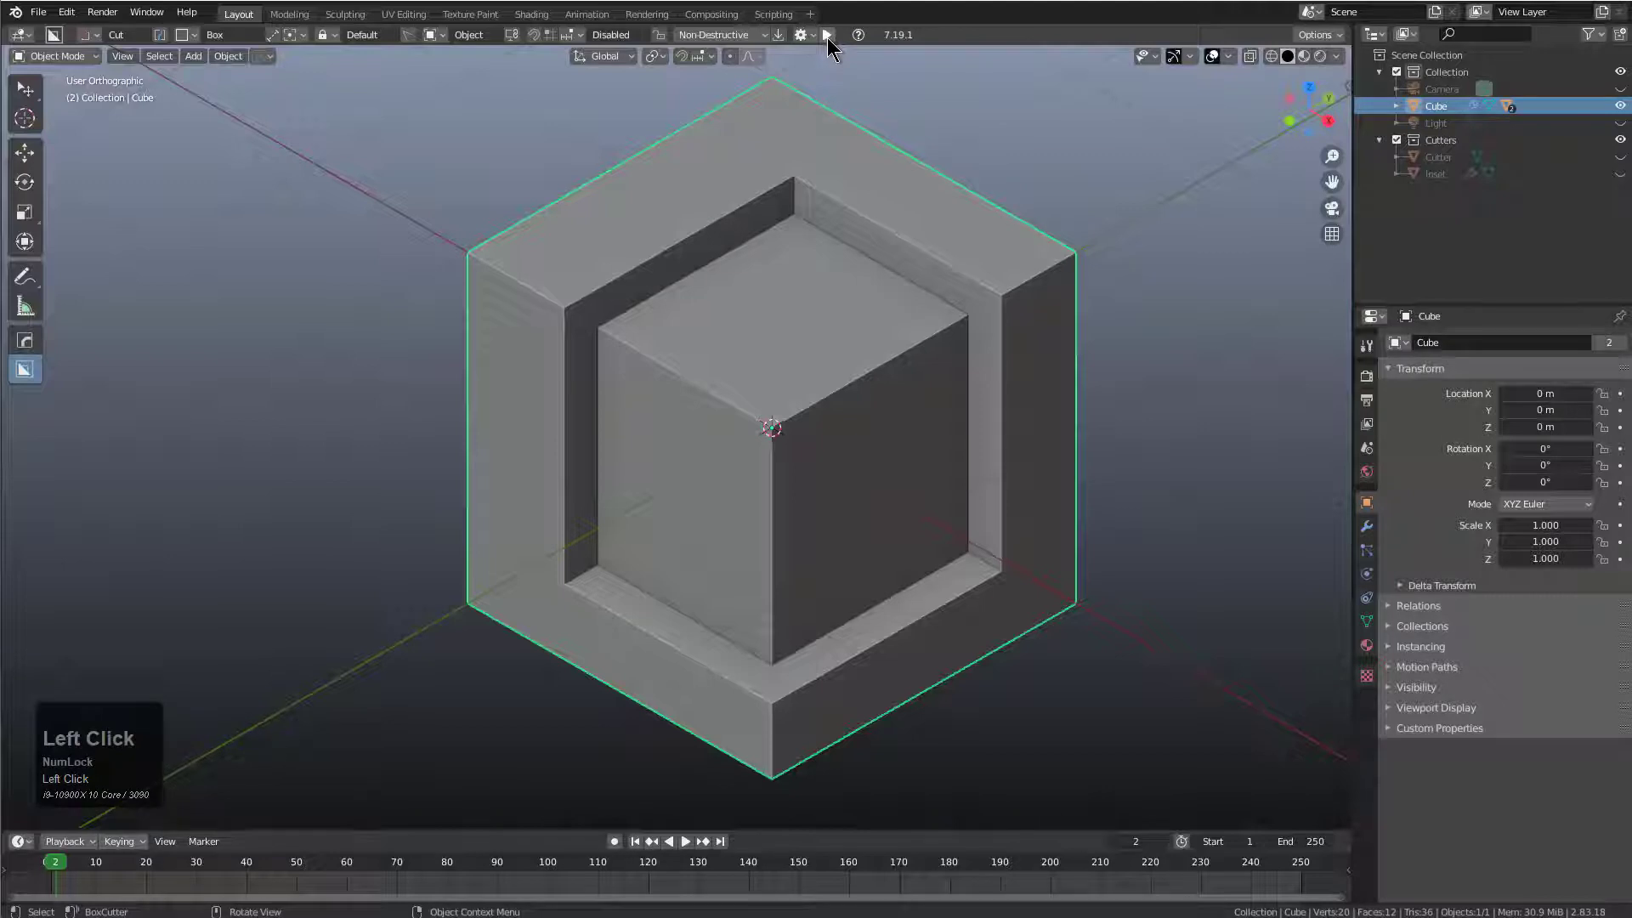
pyautogui.moveTo(794, 243)
pyautogui.mouseDown()
pyautogui.moveTo(748, 489)
pyautogui.moveTo(773, 502)
pyautogui.mouseUp()
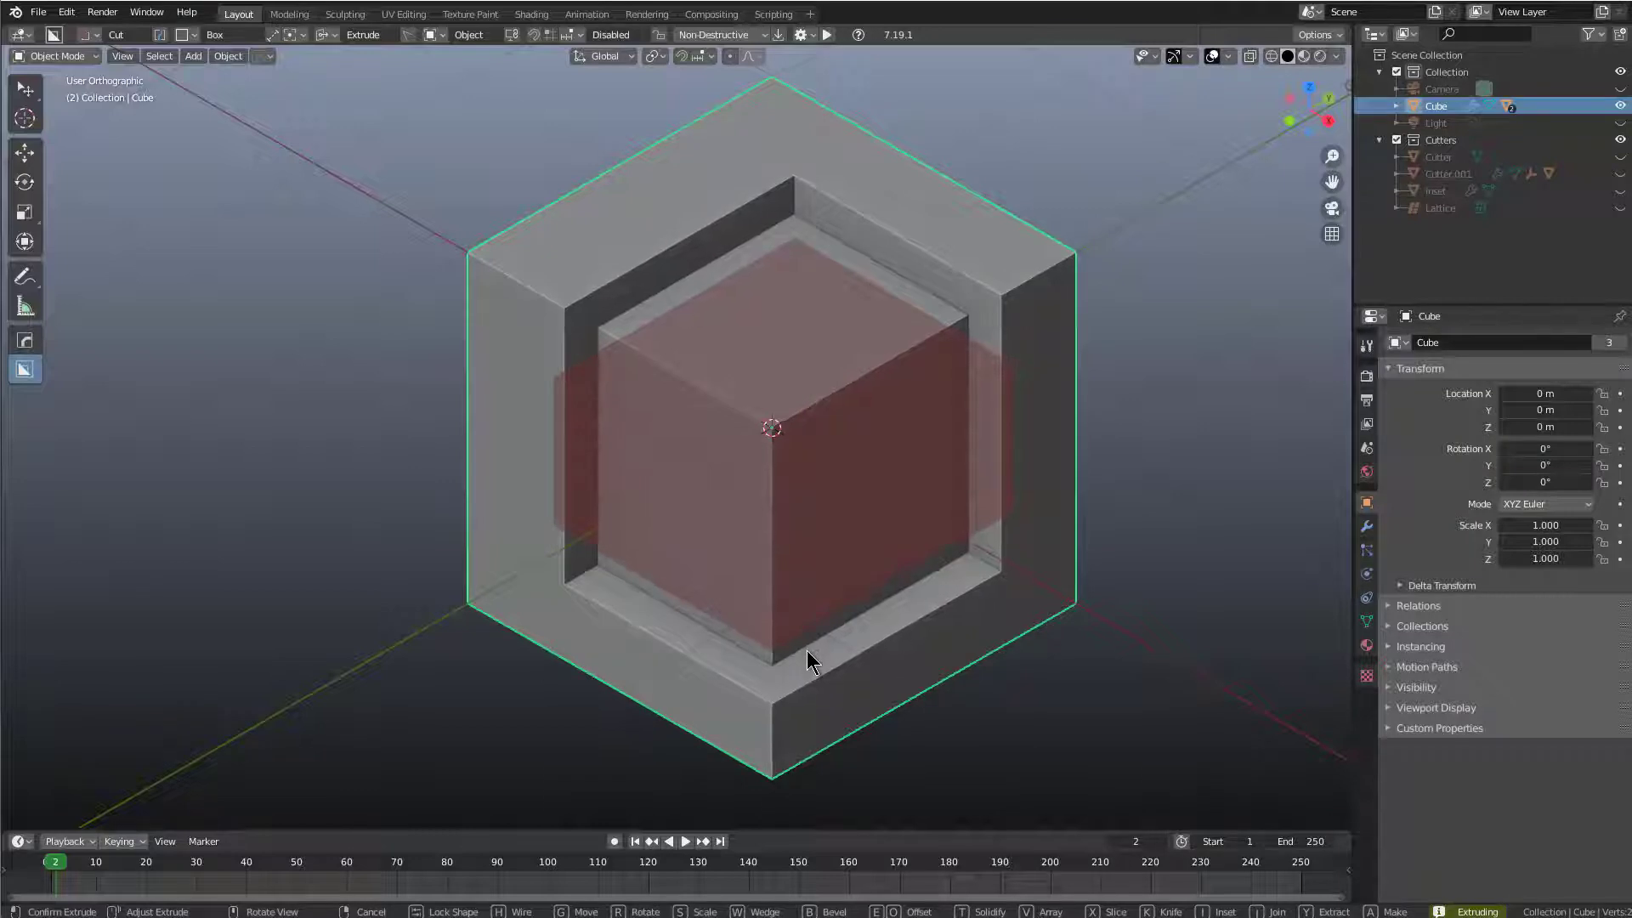
pyautogui.press('i')
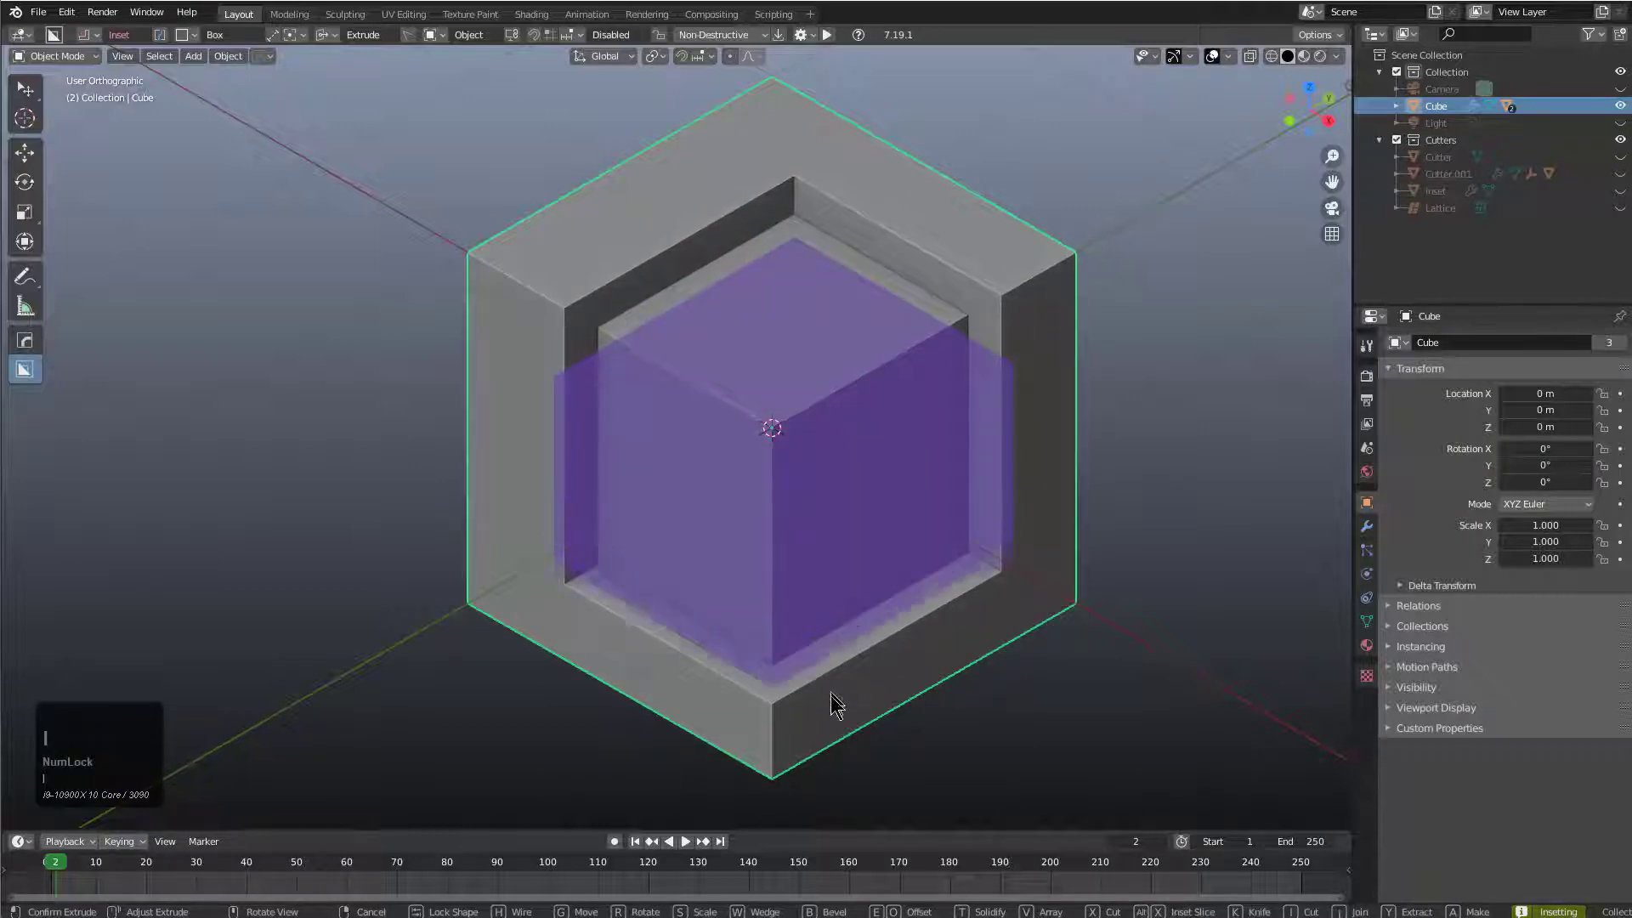
pyautogui.click(834, 705)
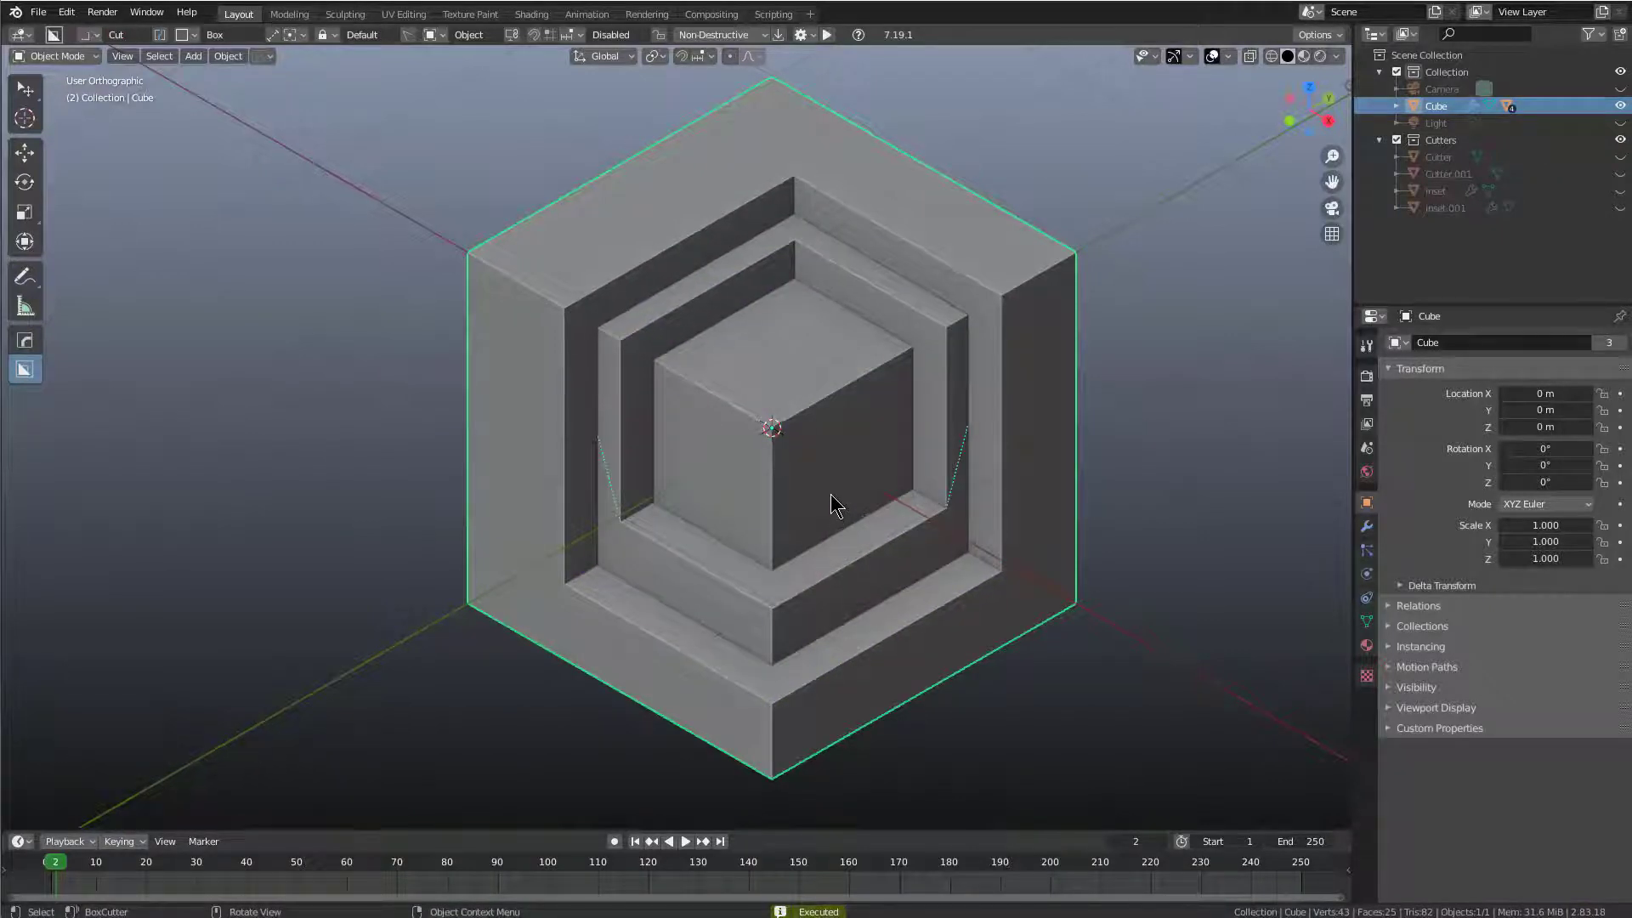
# - Undo the last inset cut and try redrawing it on the inner block, adjusting its thickness with Solidify
pyautogui.hotkey('ctrl', 'z')
pyautogui.moveTo(794, 243); pyautogui.dragTo(787, 506)
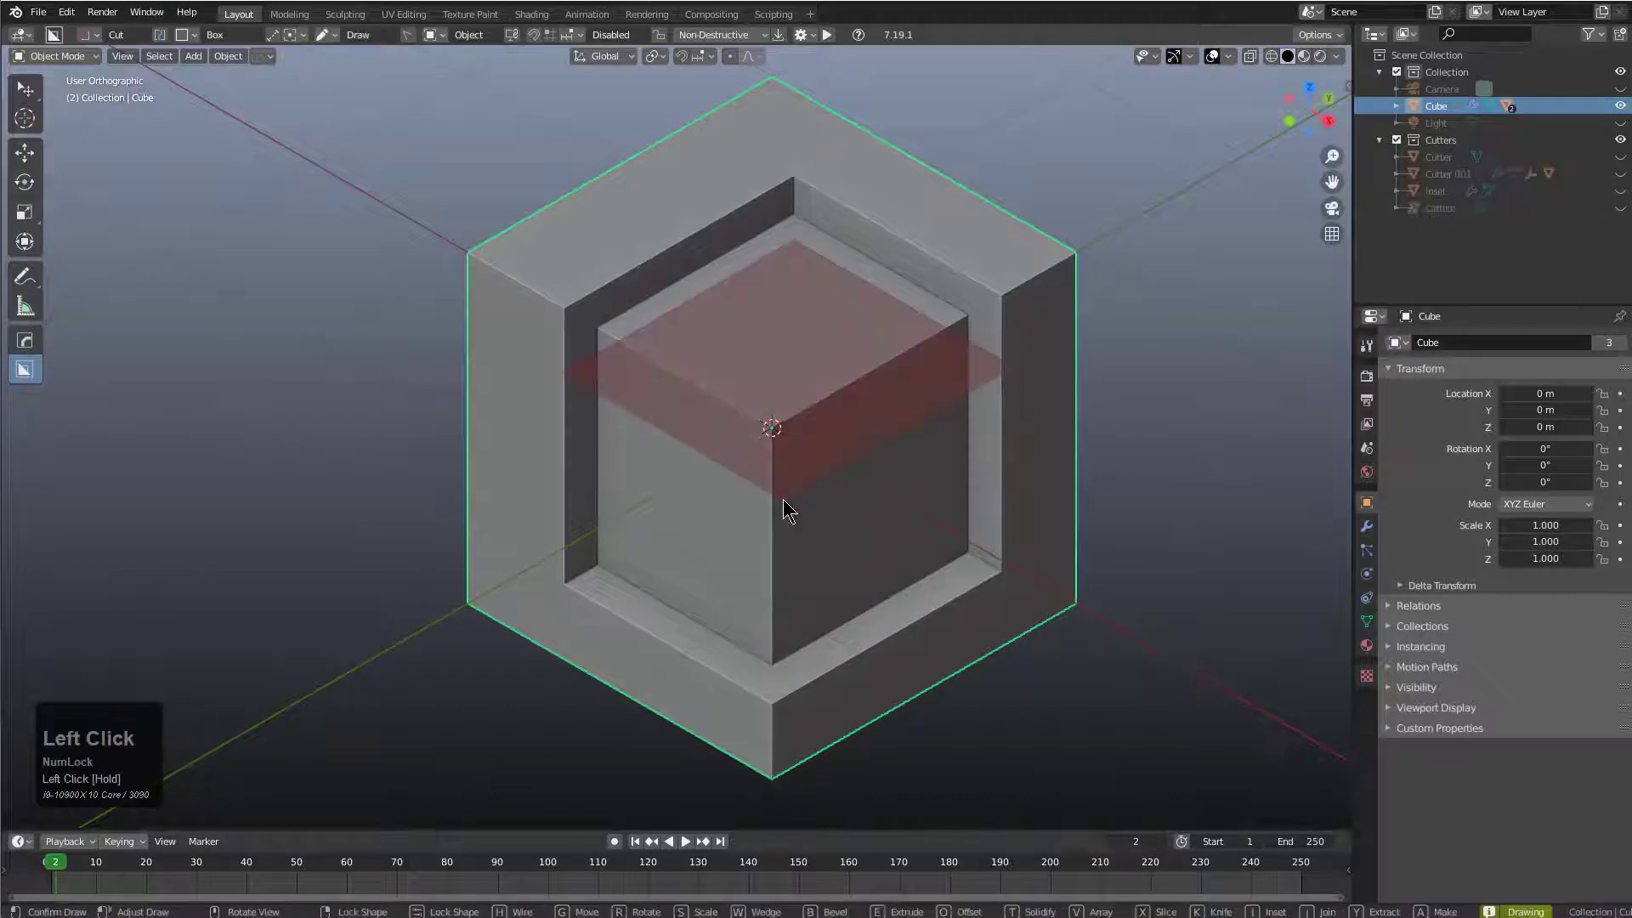
pyautogui.press('i')
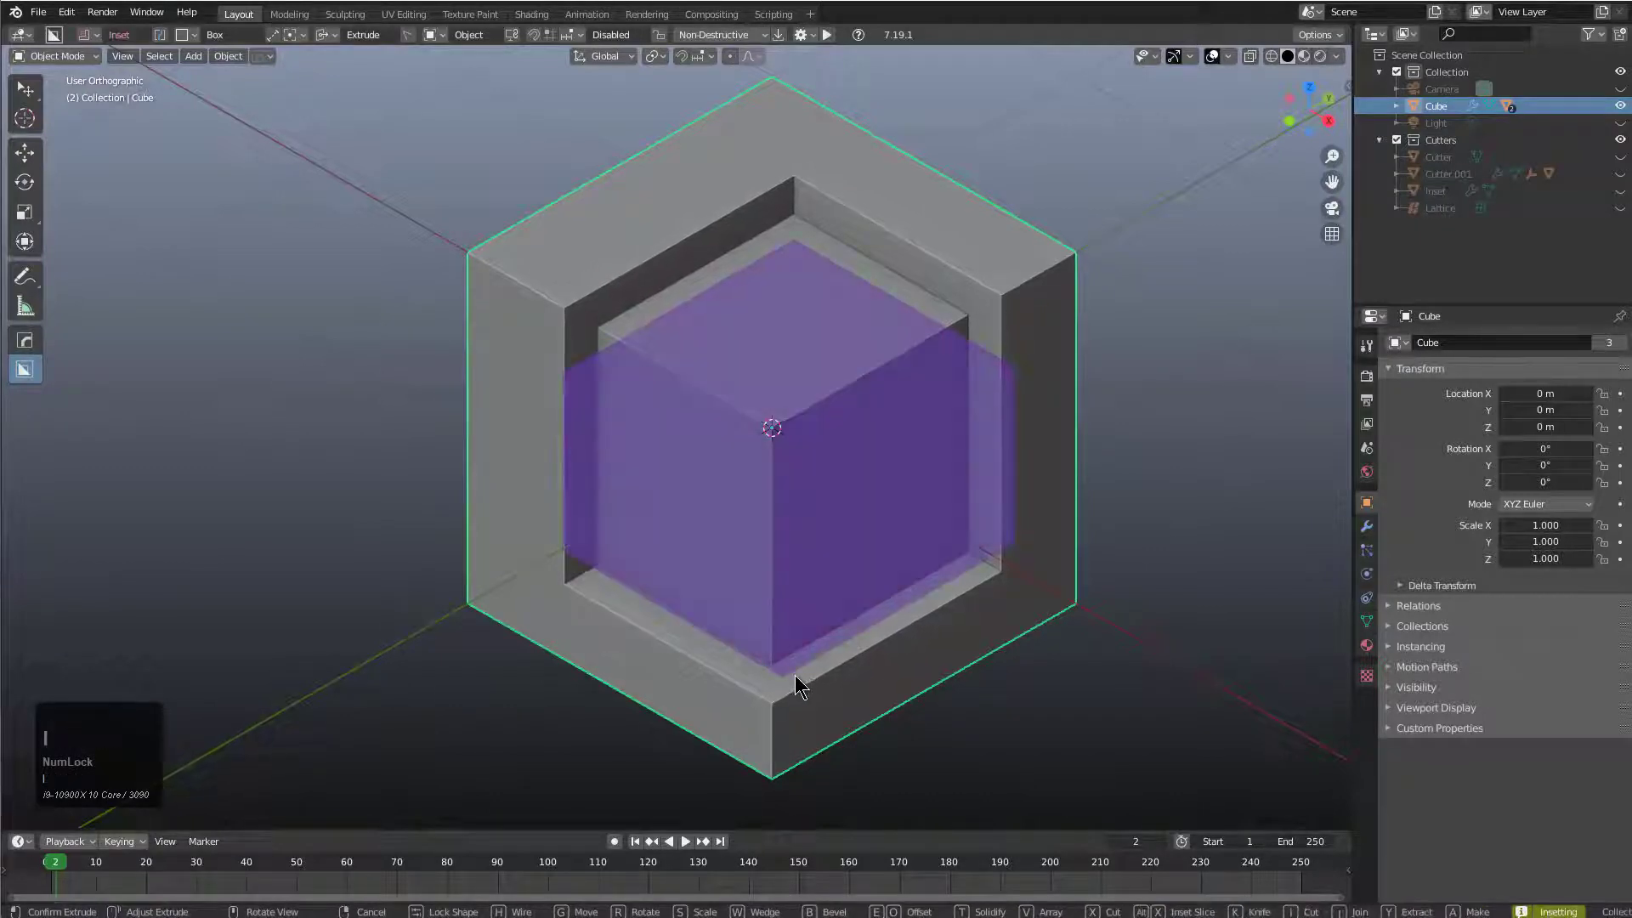
pyautogui.press('t')
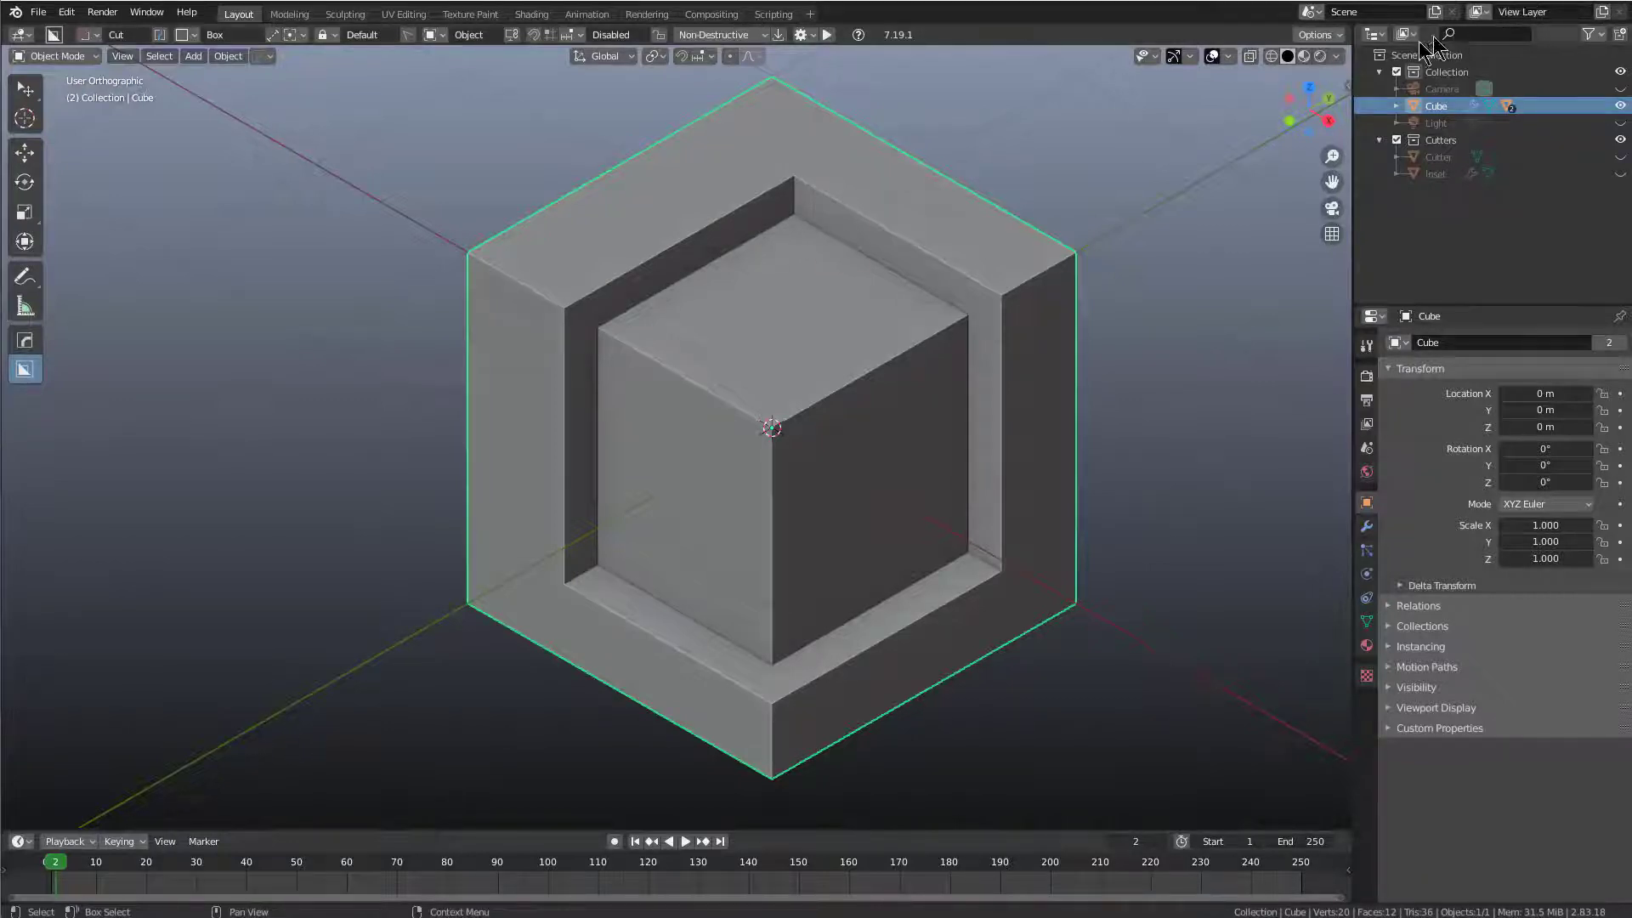
# - Try another box Inset cut on the inner block, then undo it
pyautogui.moveTo(791, 258); pyautogui.dragTo(783, 640)
pyautogui.press('i')
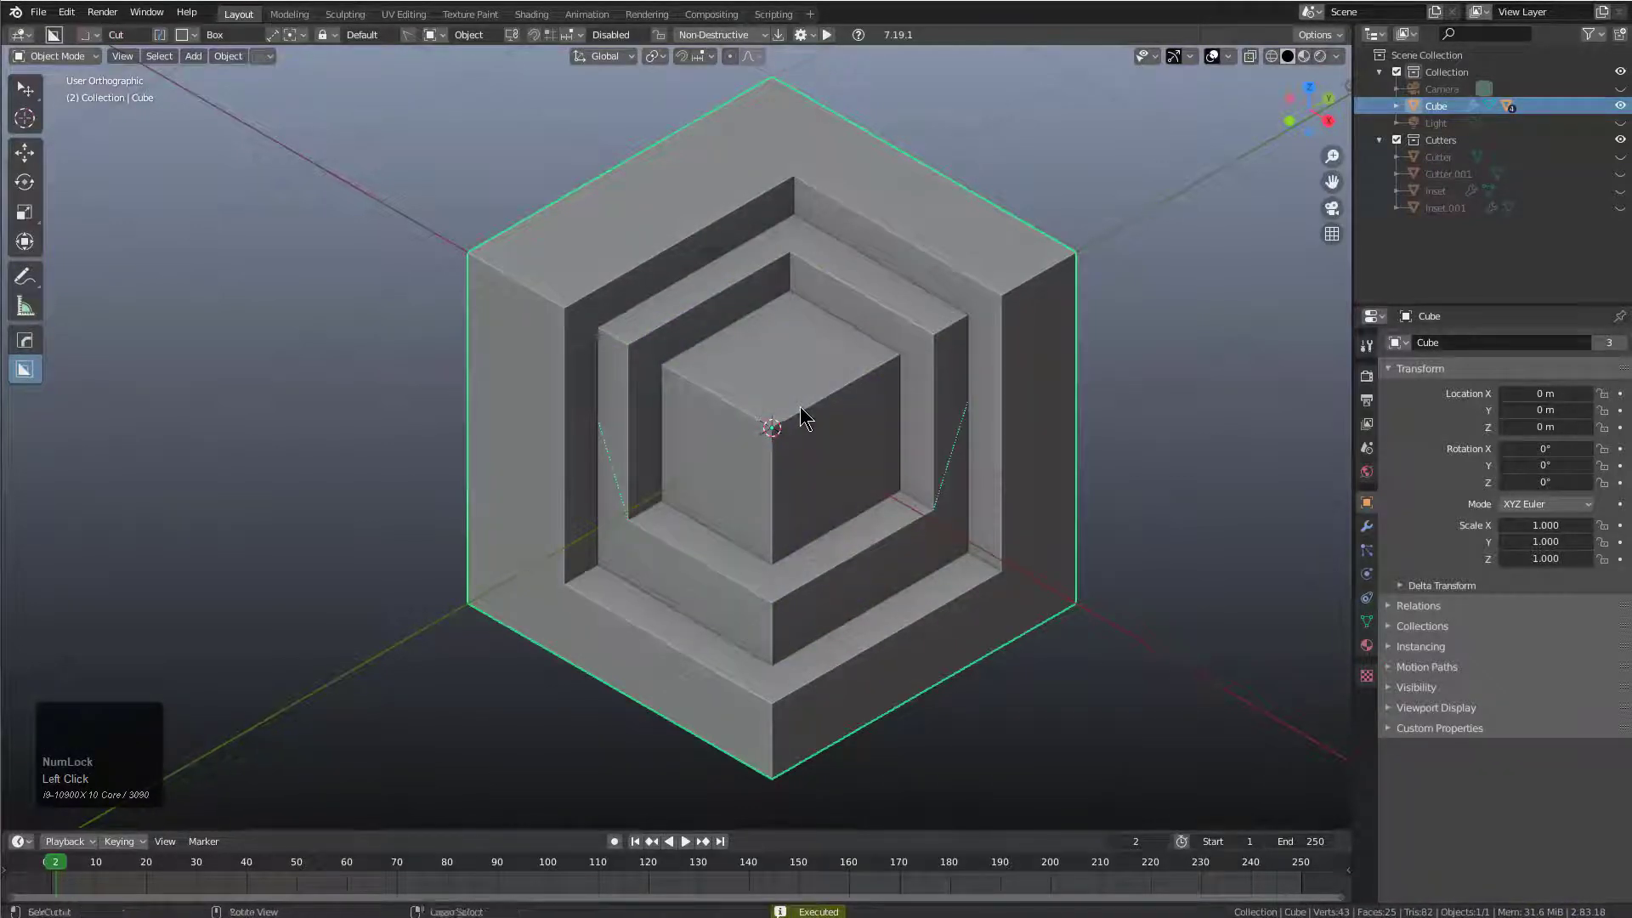
pyautogui.hotkey('ctrl', 'z')
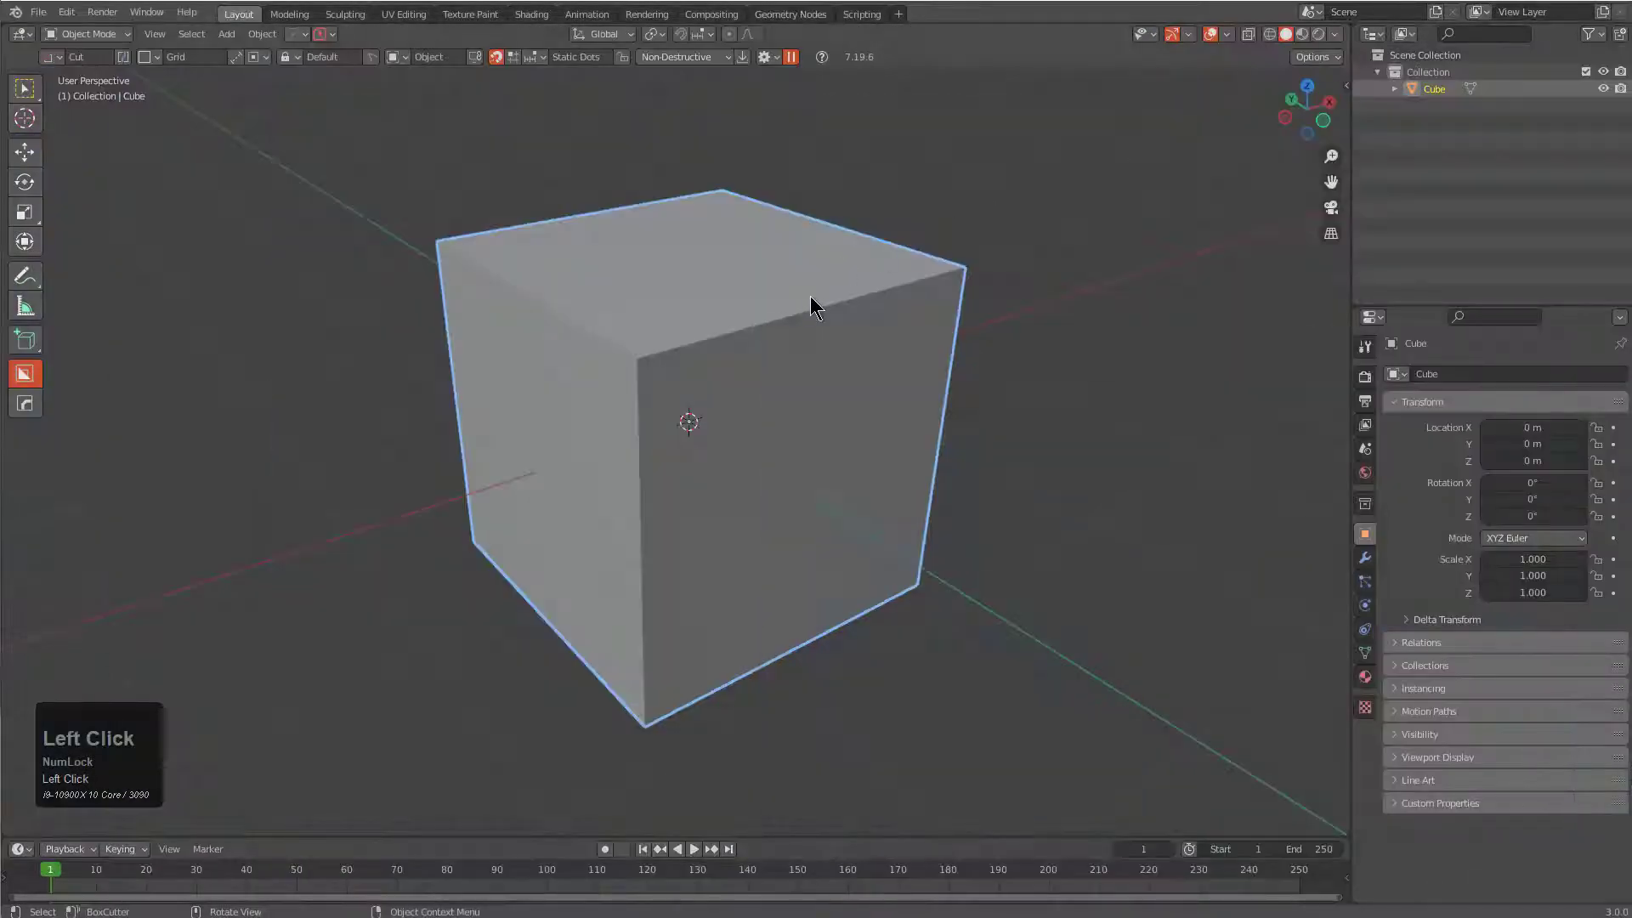
# - Change the cutter shape from Grid to Box for the new cube
pyautogui.moveTo(816, 306)
pyautogui.mouseDown(button='middle')
pyautogui.moveTo(816, 321)
pyautogui.moveTo(803, 308)
pyautogui.mouseUp(button='middle')
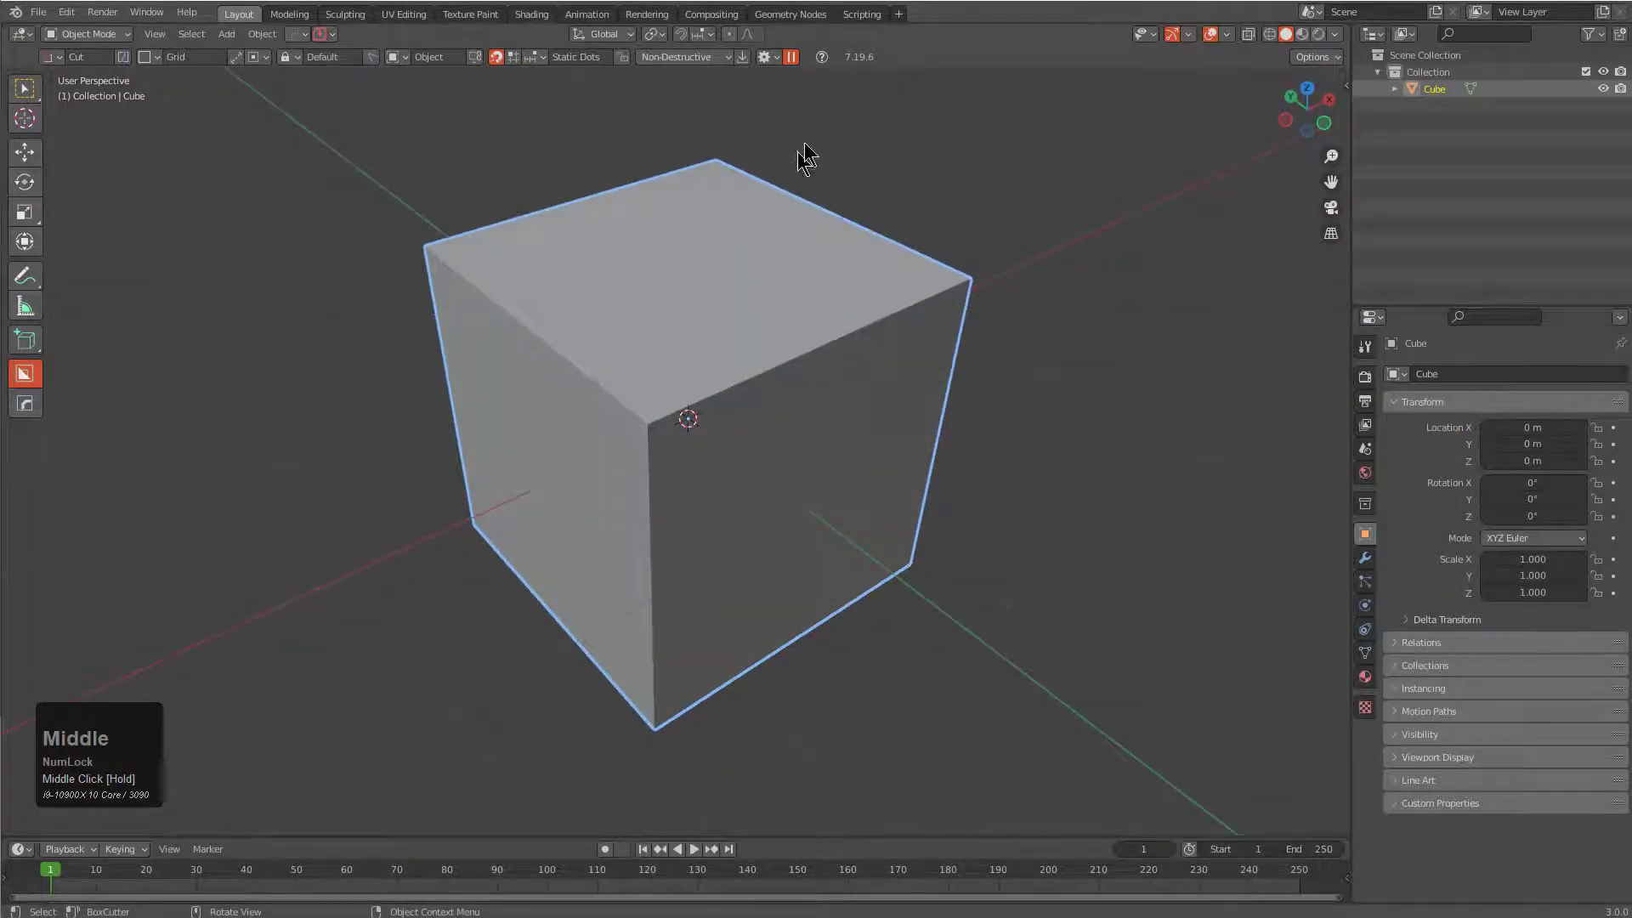
pyautogui.click(732, 239)
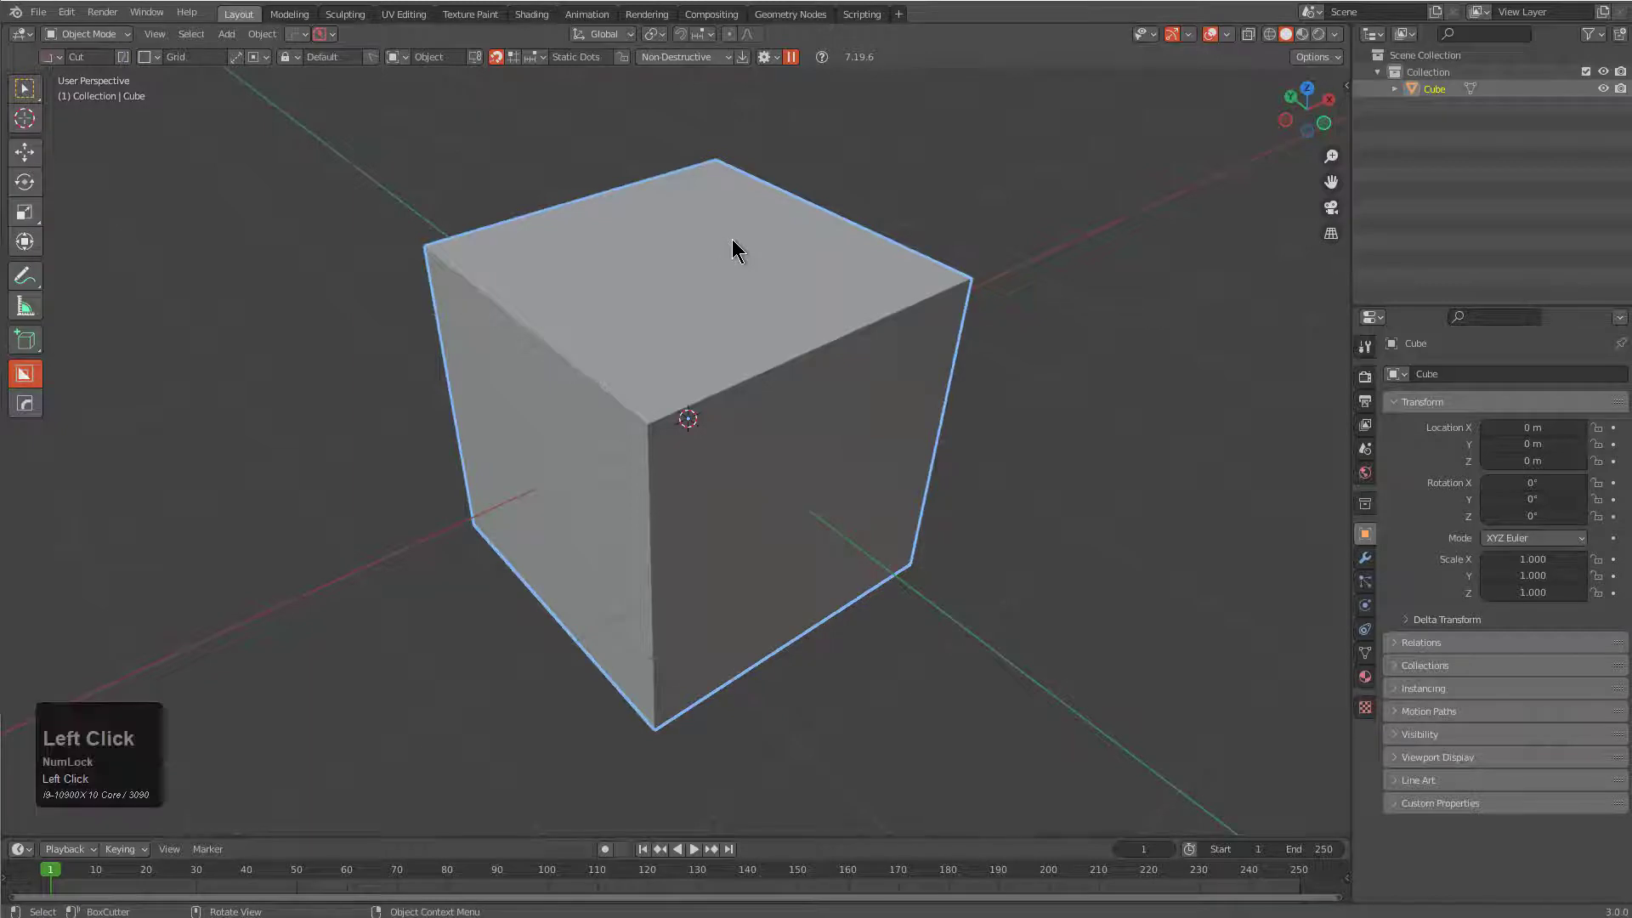
pyautogui.press('d')
pyautogui.click(727, 358)
# - Cut a box inset about 0.74 deep into the cube's near top corner, adjusting its solidify thickness before applying it
pyautogui.moveTo(714, 208); pyautogui.dragTo(650, 645)
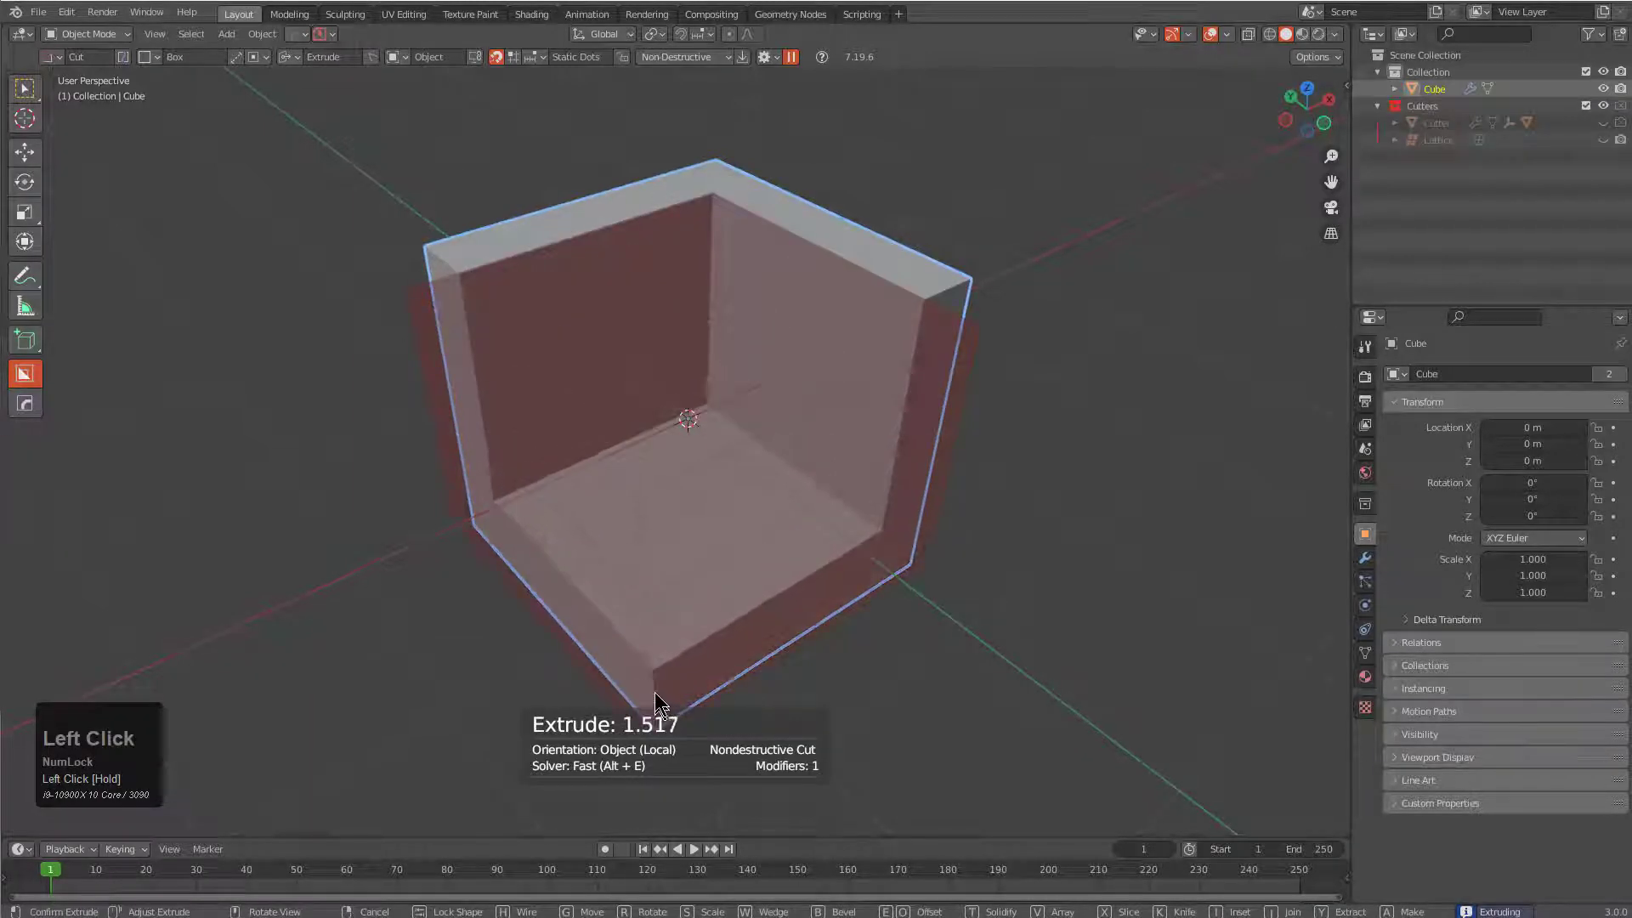
pyautogui.press('i')
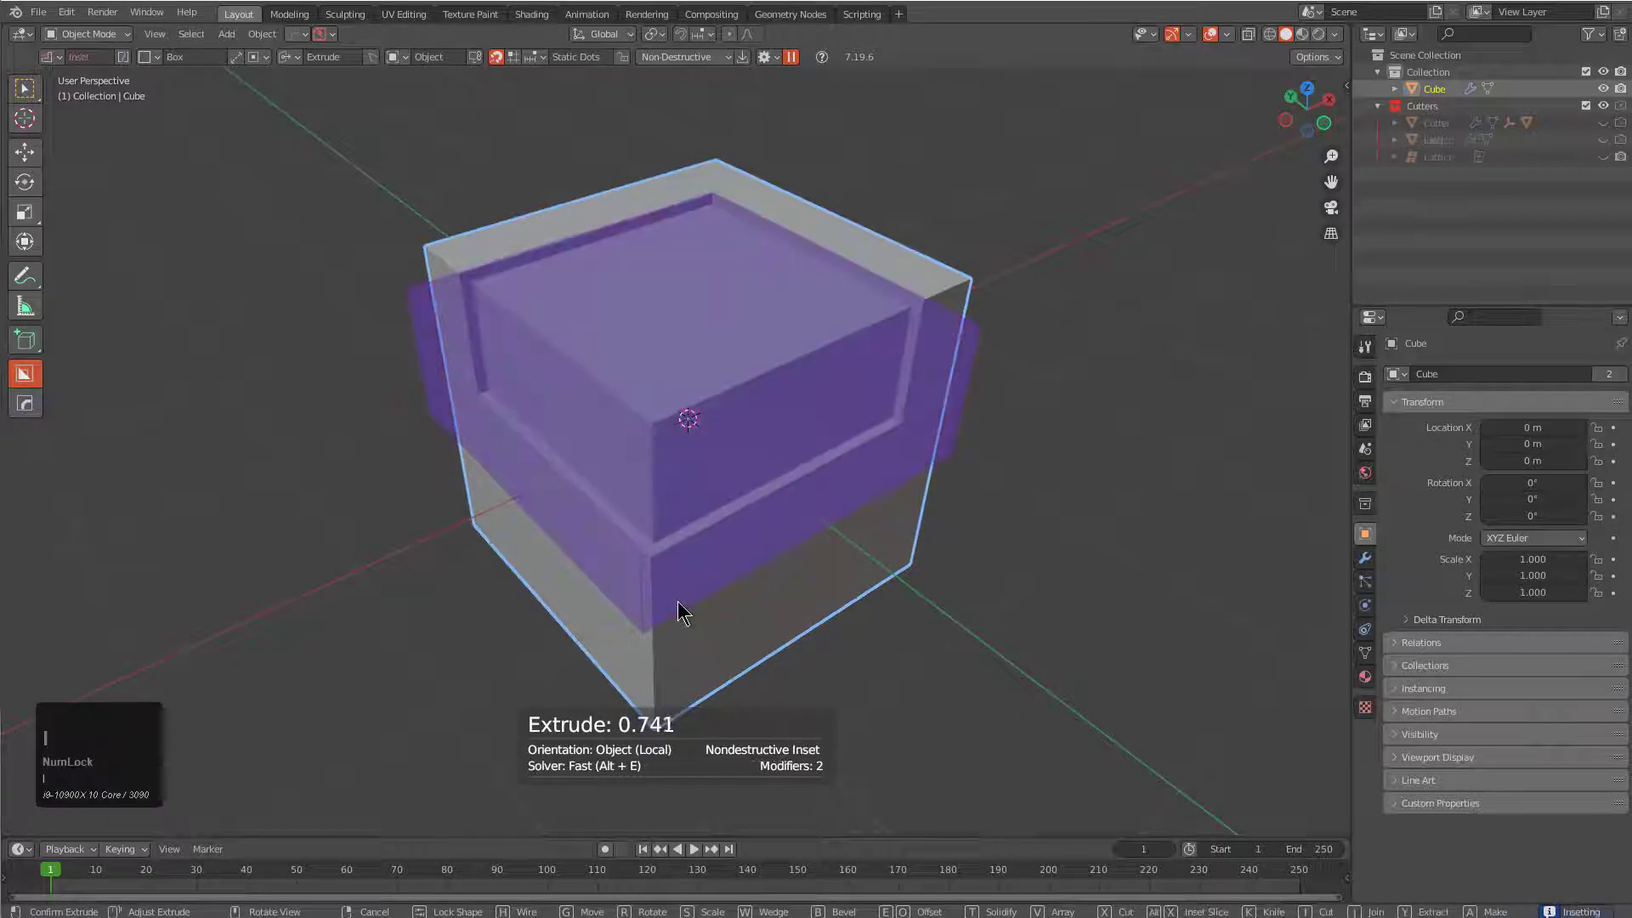
pyautogui.press('t')
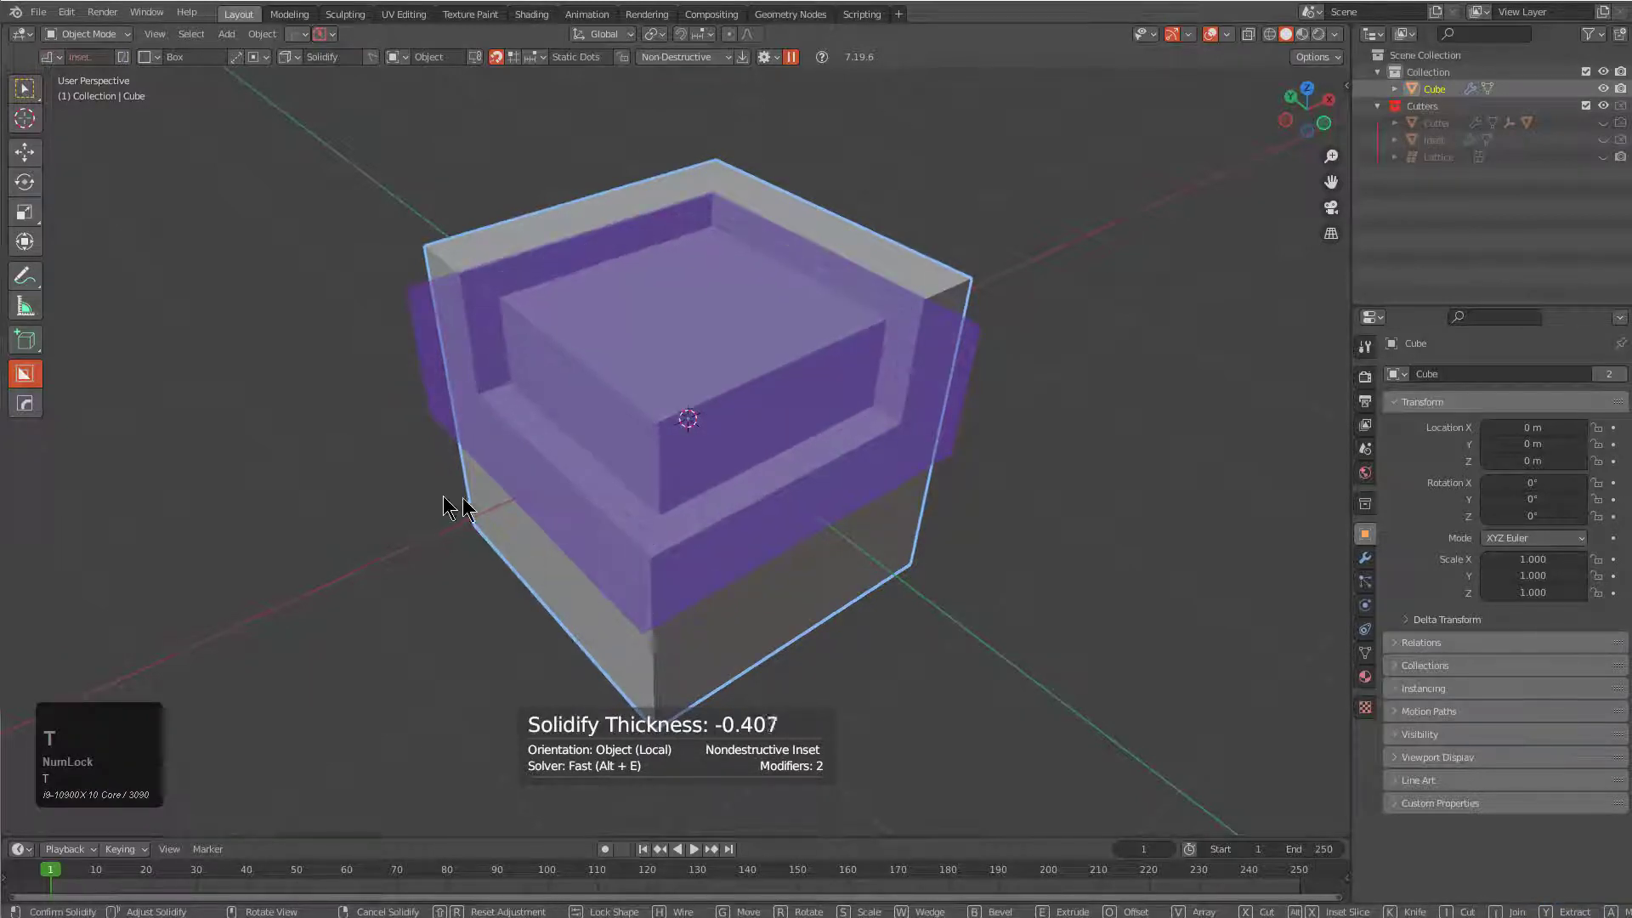
pyautogui.click(509, 492)
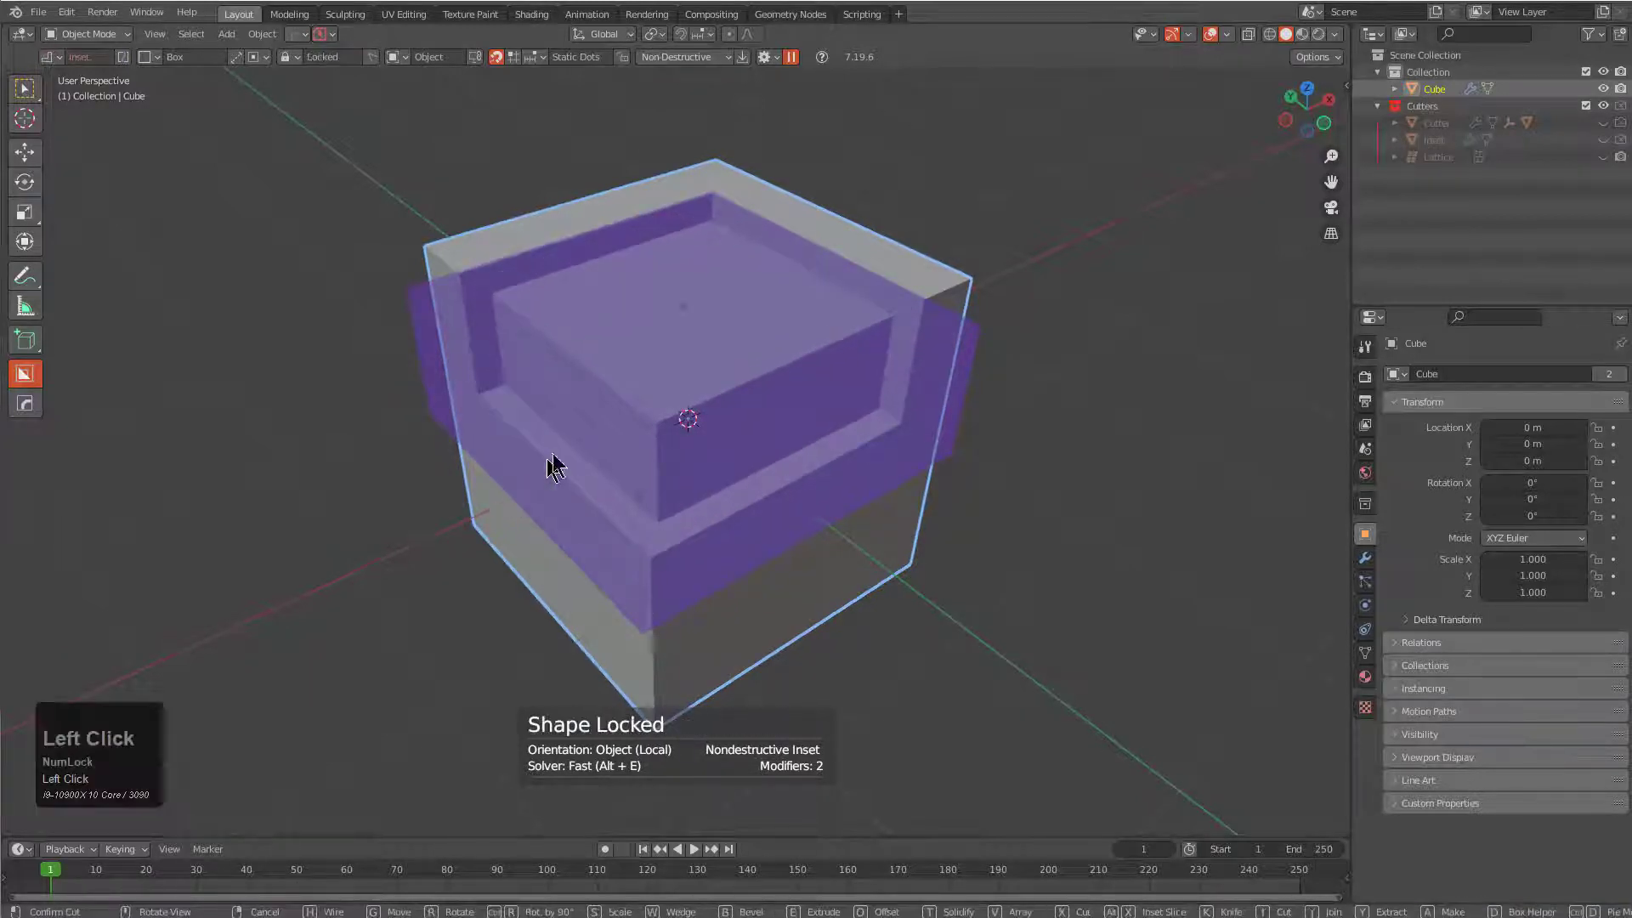
pyautogui.click(787, 418)
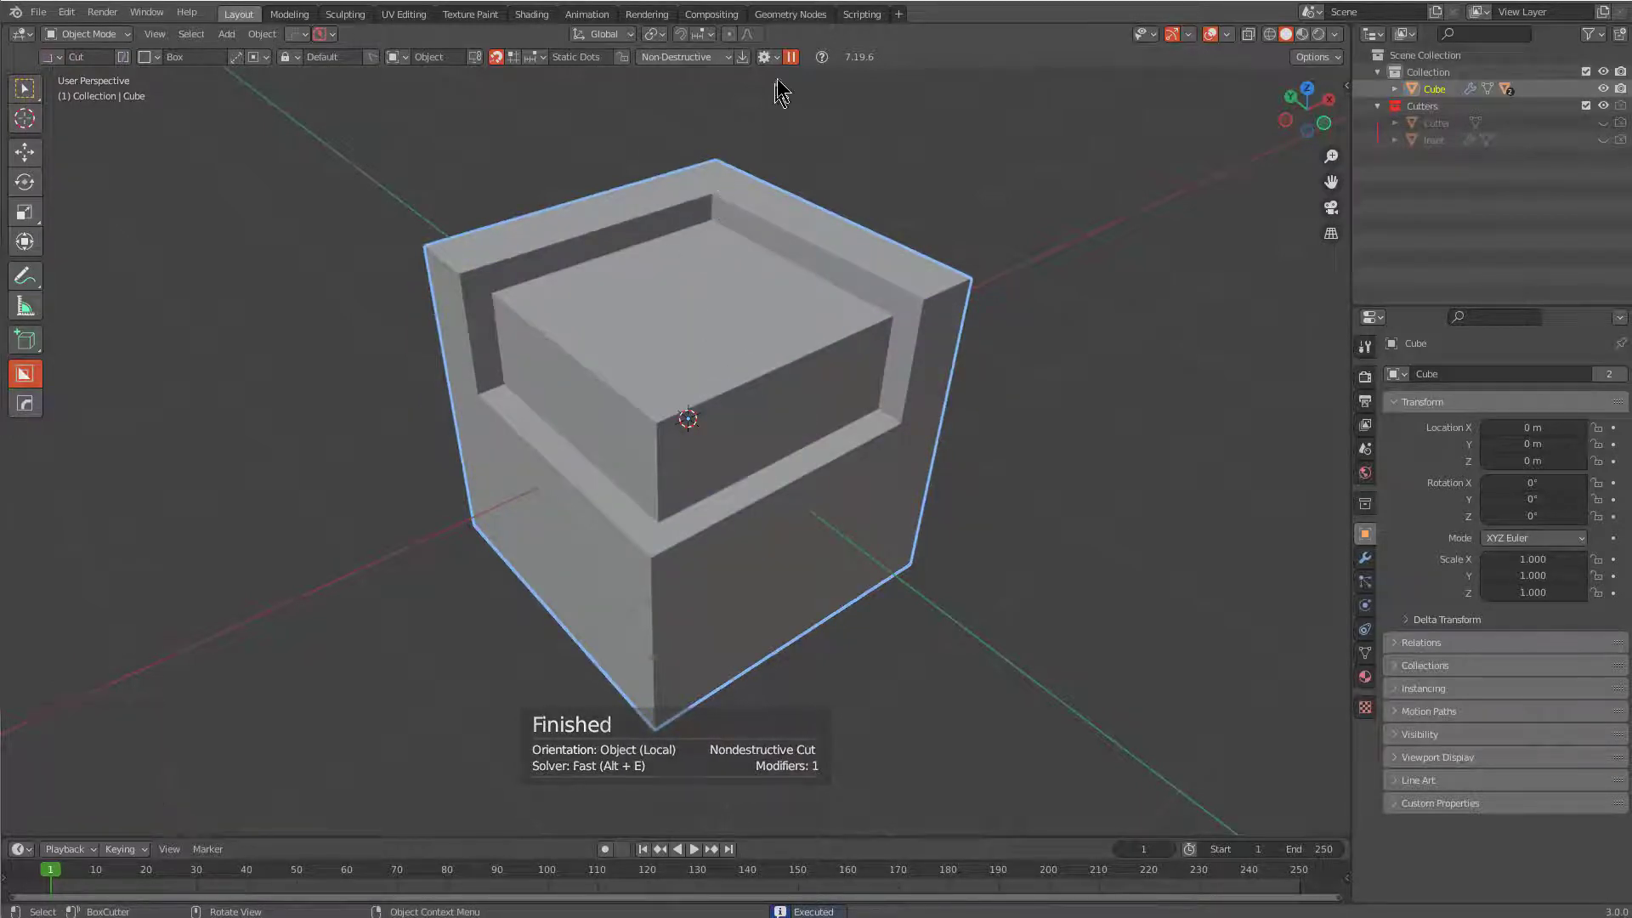
# - Turn off the live cut display and draw a box on the inner block, extruded about 1.94 in Inset mode
pyautogui.click(791, 57)
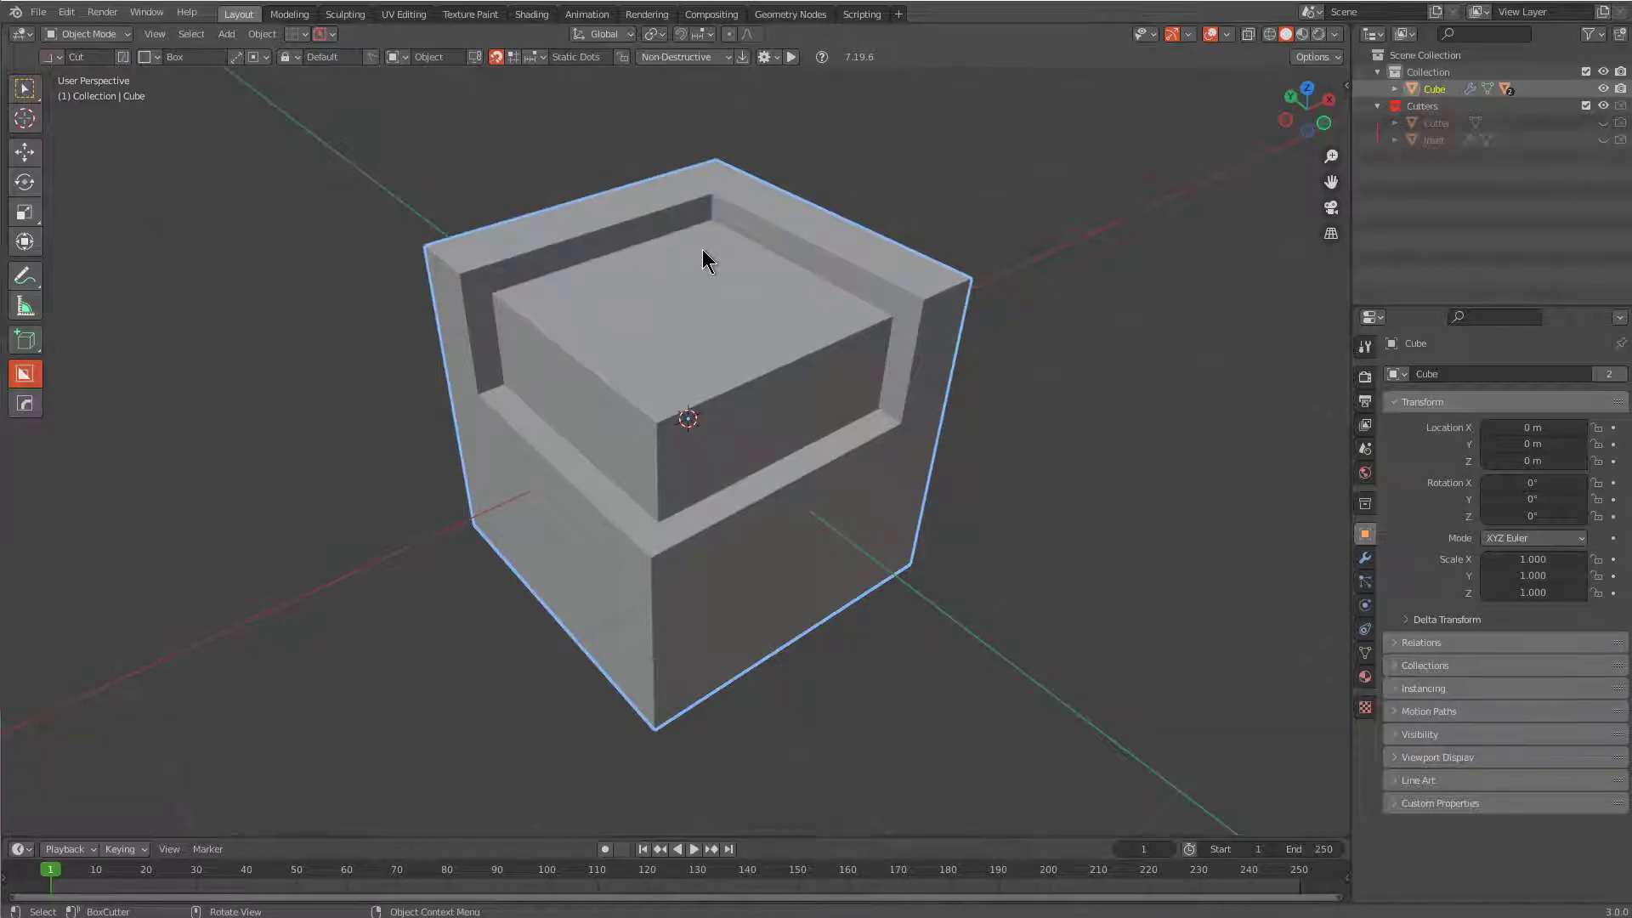
pyautogui.moveTo(702, 248); pyautogui.dragTo(649, 535)
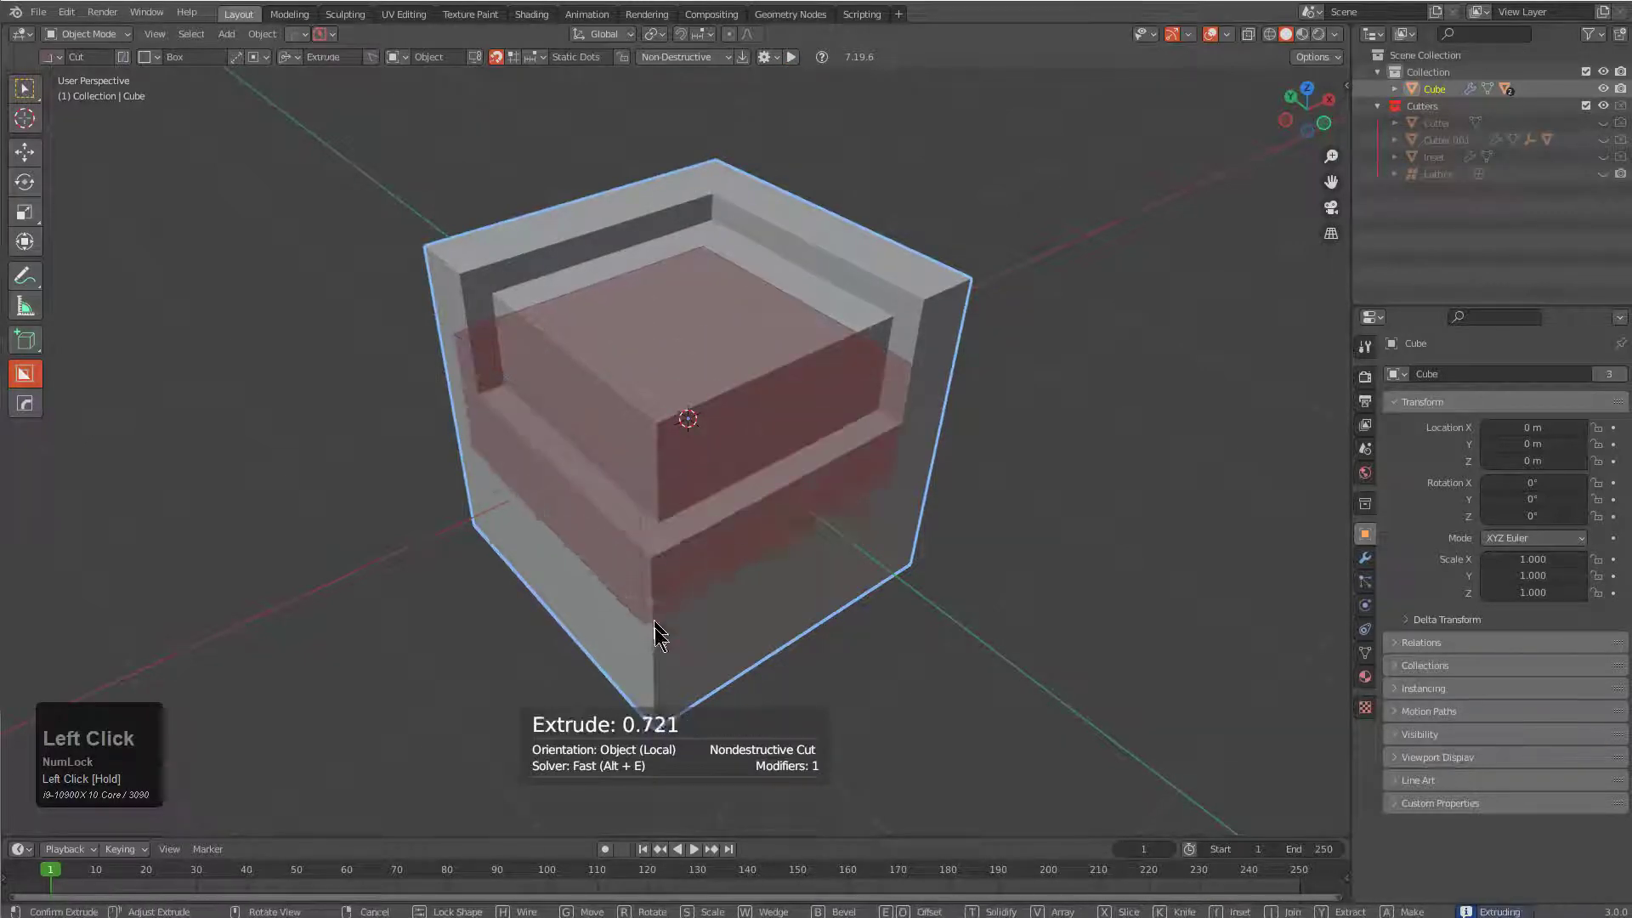
pyautogui.moveTo(679, 721); pyautogui.dragTo(693, 751)
pyautogui.press('i')
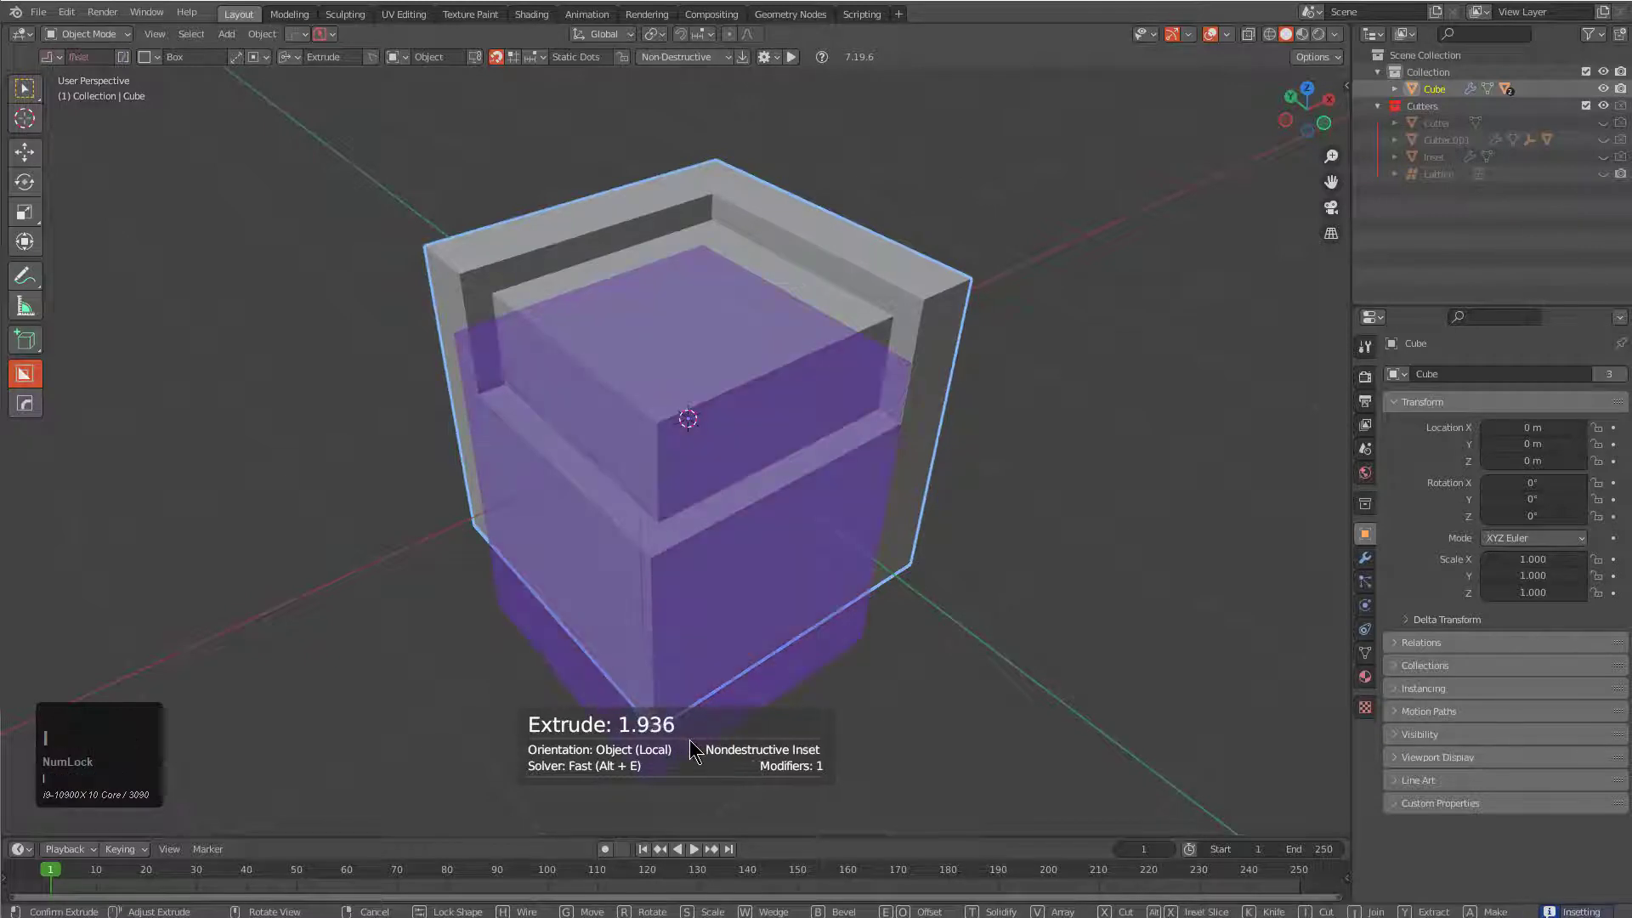
# - Set the box inset's solidify thickness to about -0.17 in the locked shape's settings and apply the inset cut
pyautogui.press('t')
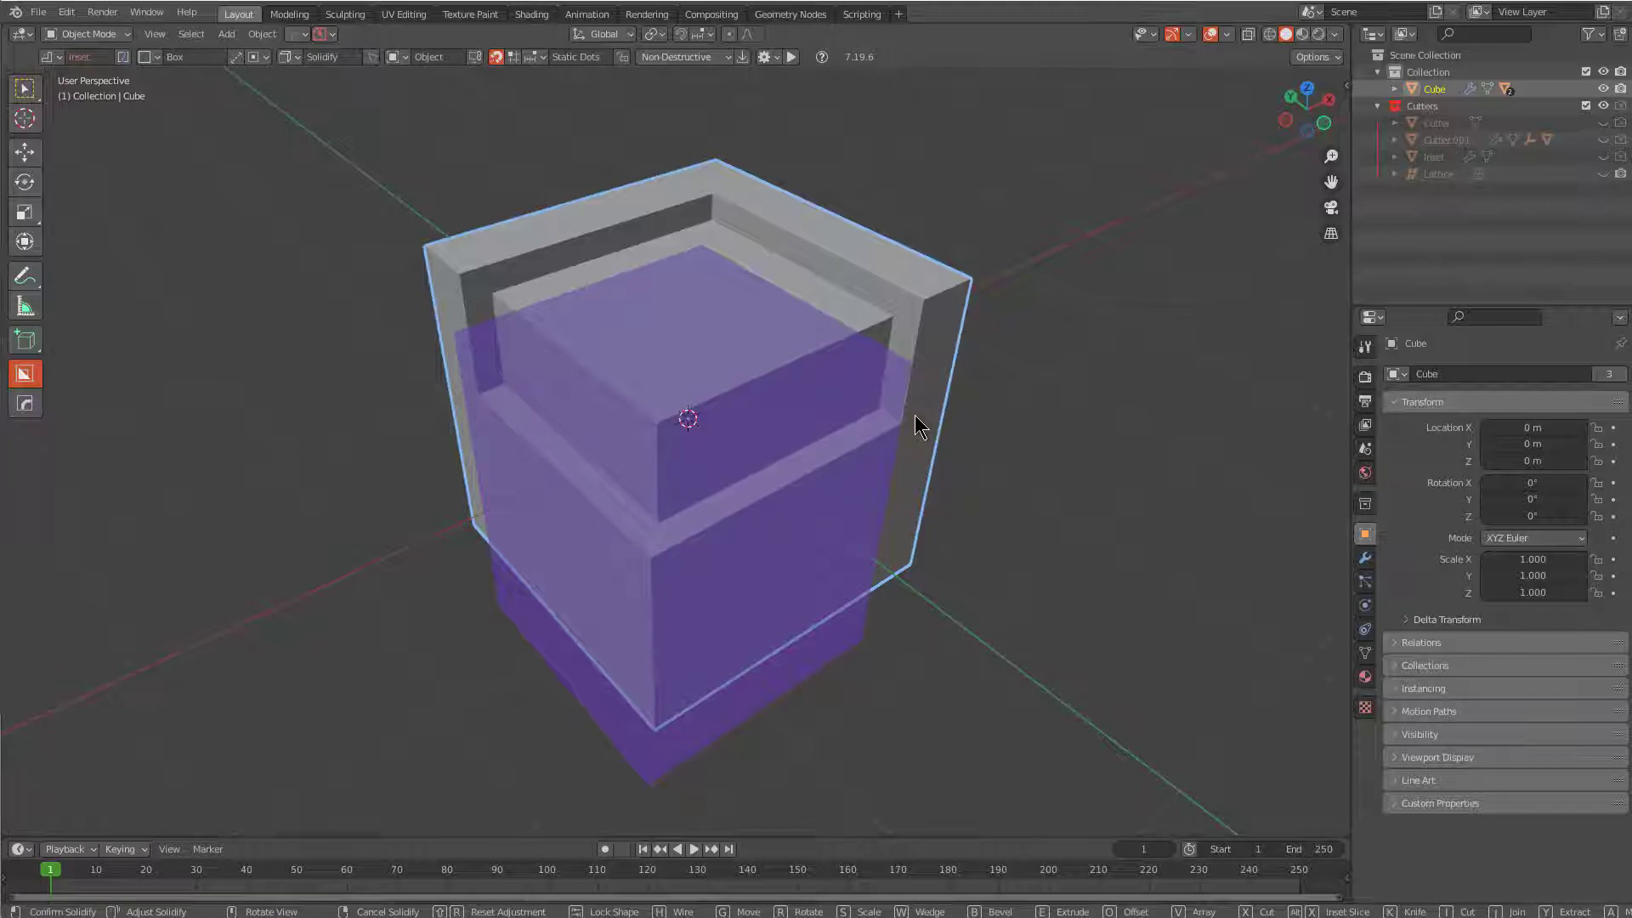
pyautogui.press('d')
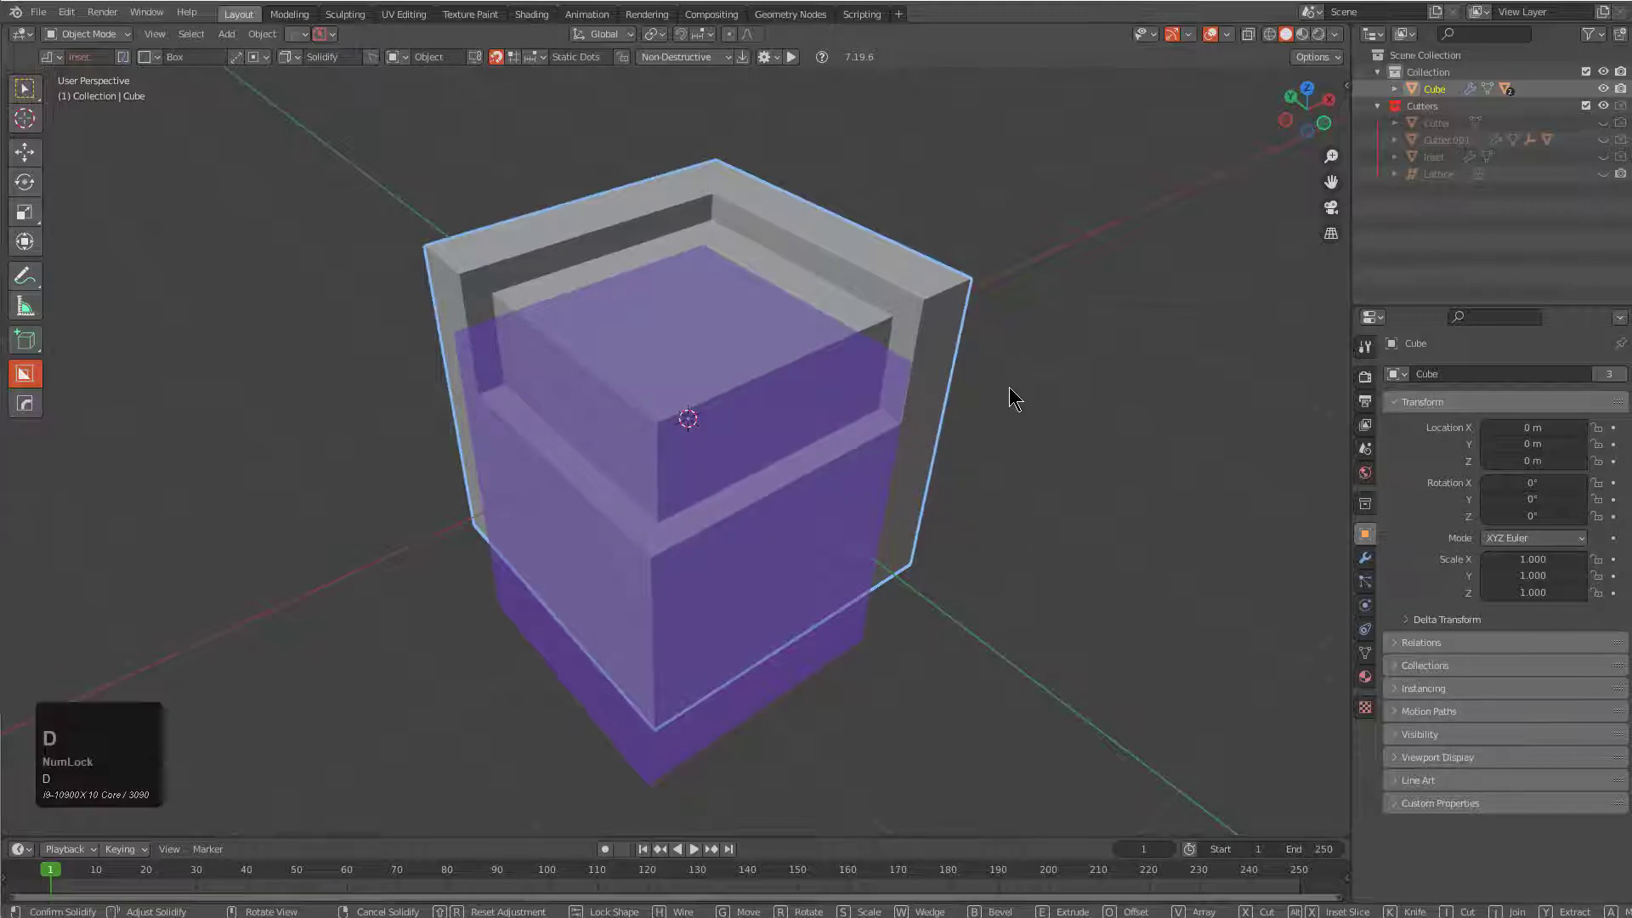
pyautogui.moveTo(1013, 407); pyautogui.dragTo(972, 419, button='middle')
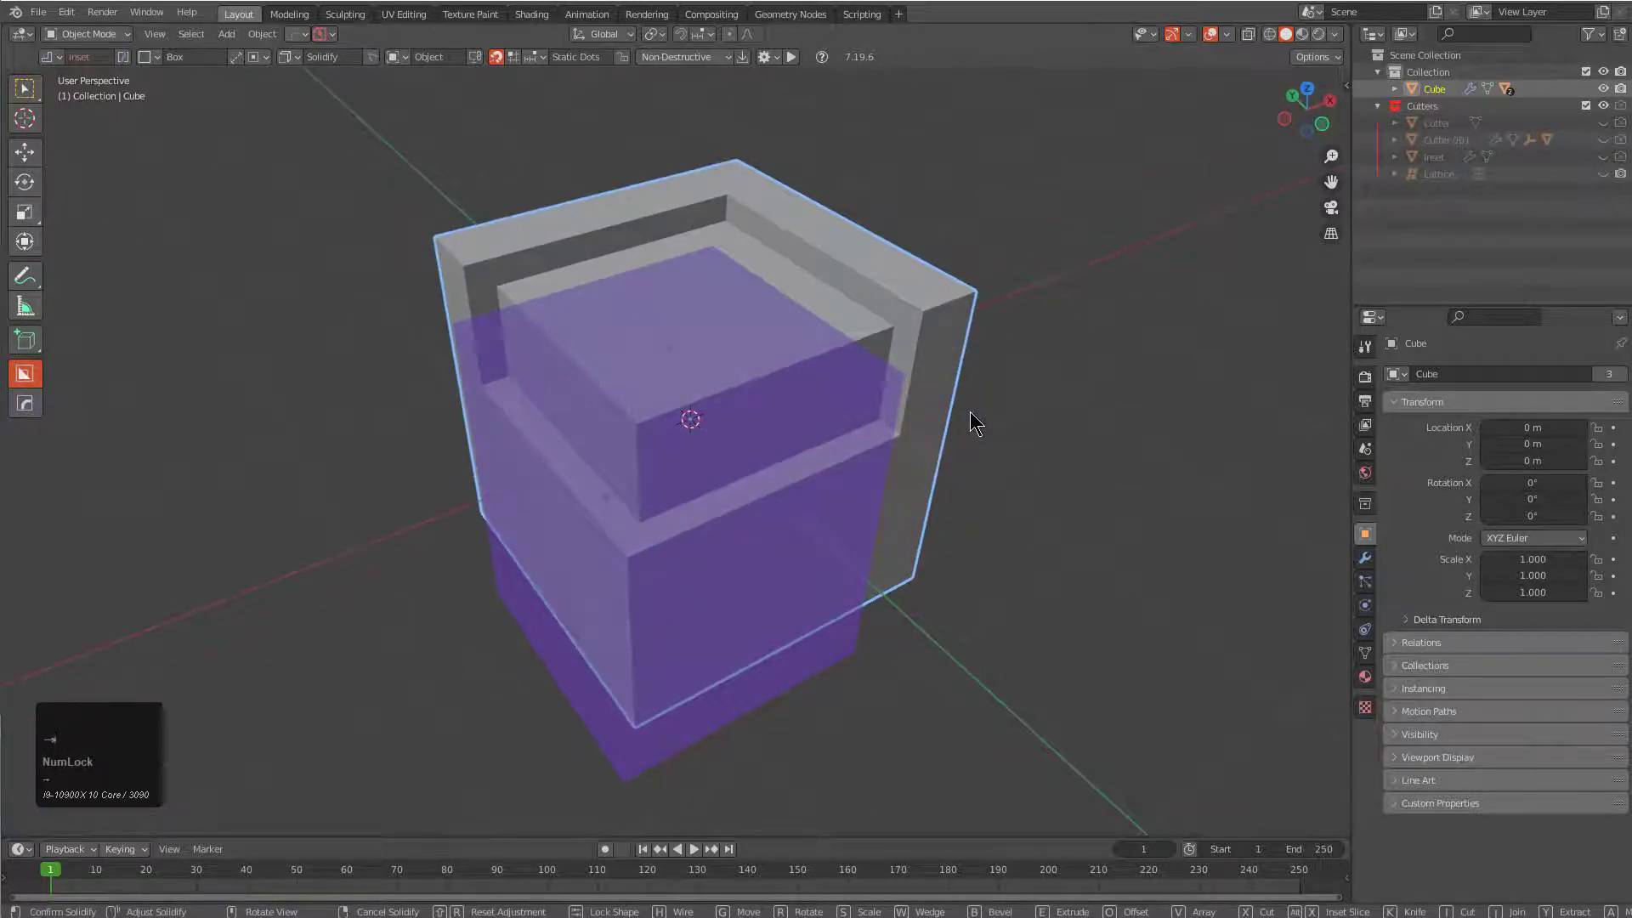
pyautogui.press('d')
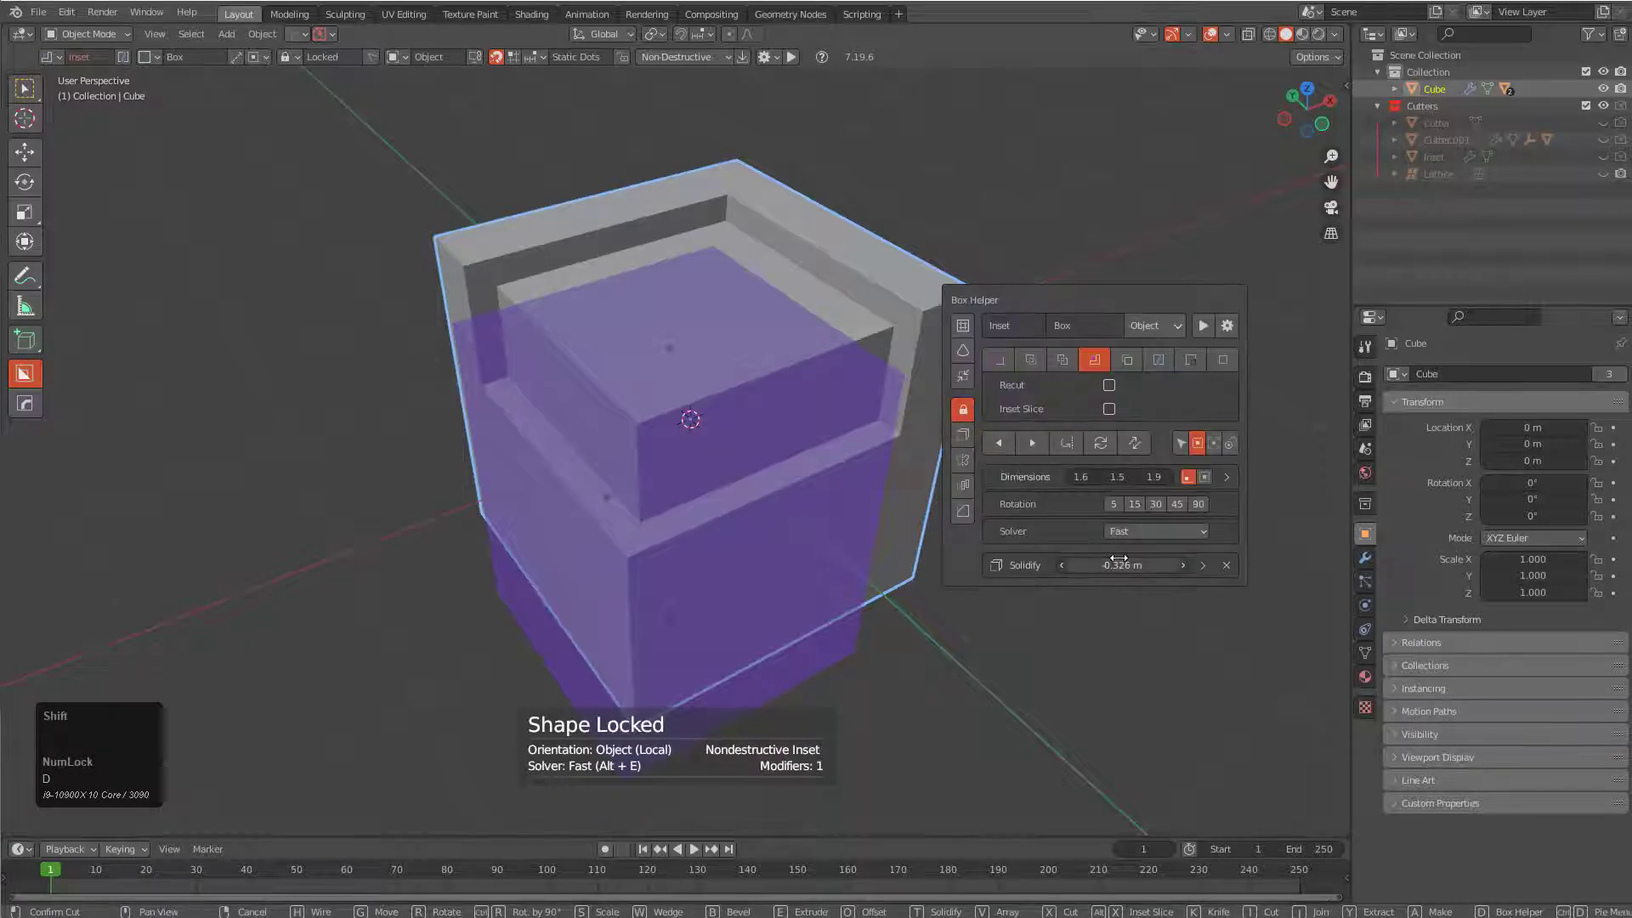
pyautogui.keyDown('shift'); pyautogui.moveTo(1118, 558); pyautogui.dragTo(1113, 565); pyautogui.keyUp('shift')
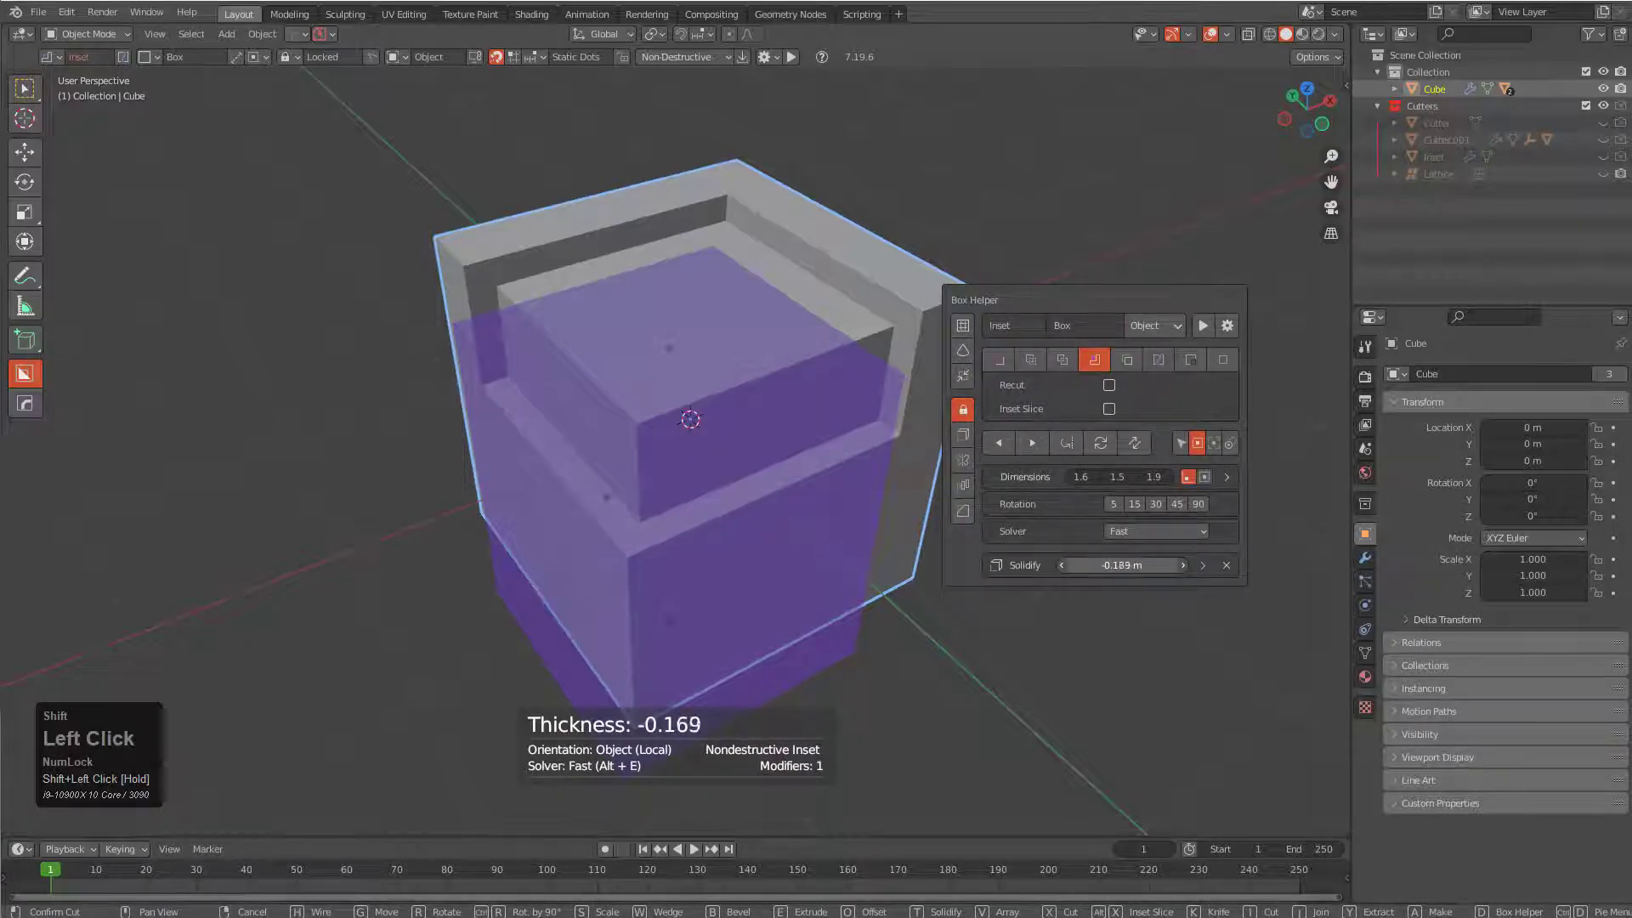
pyautogui.click(823, 355)
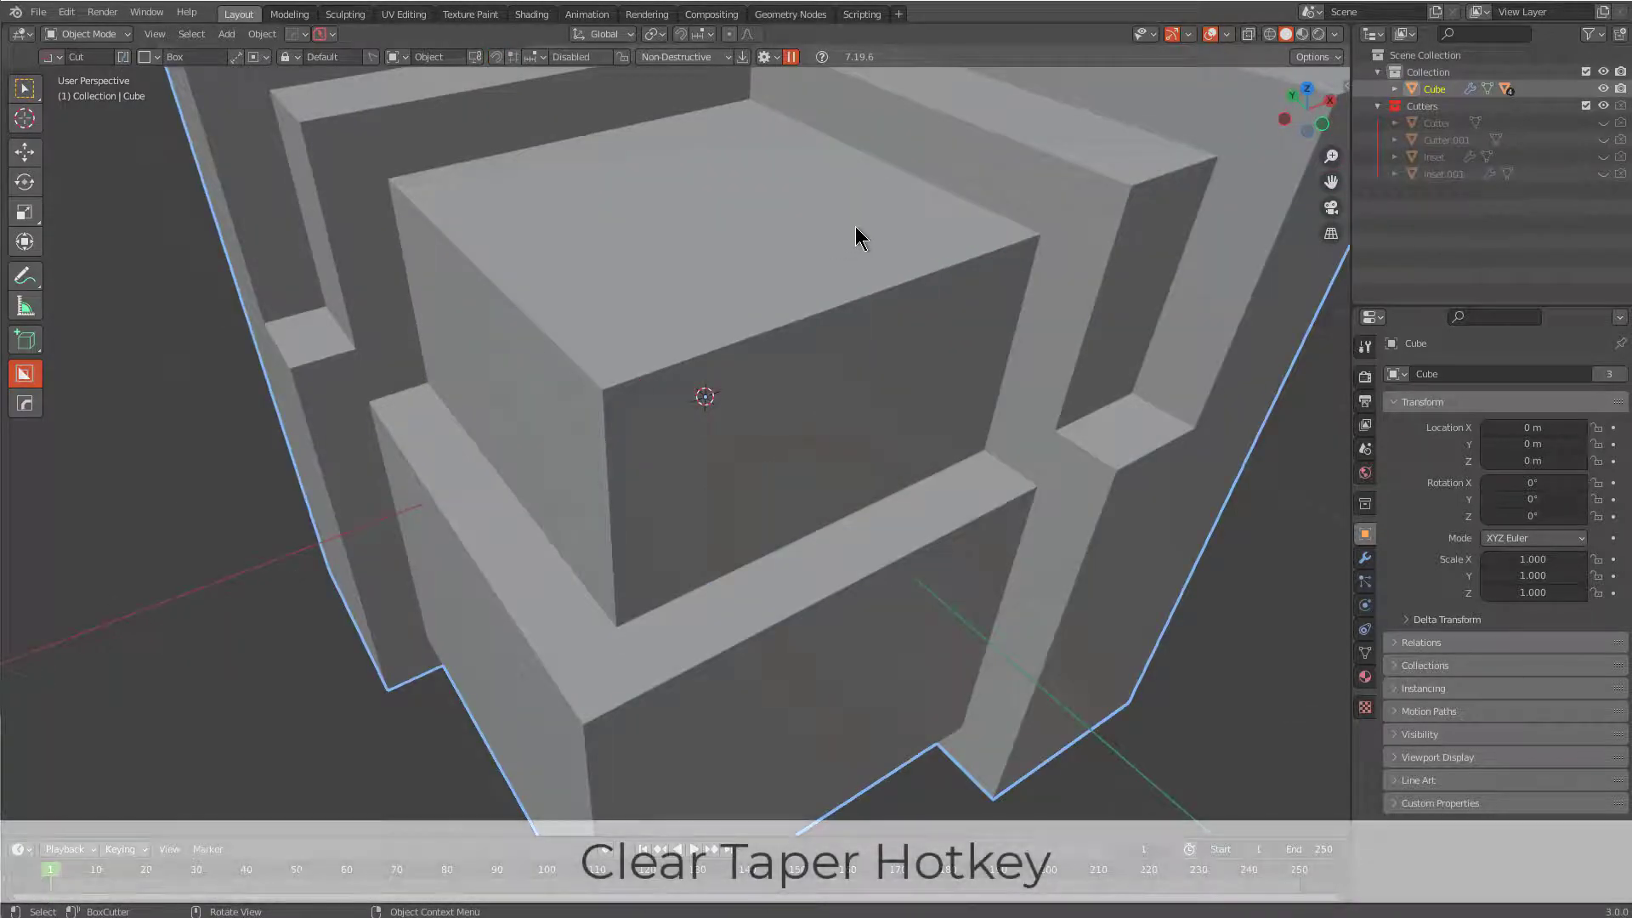
# - Draw a box cut about 0.28 deep over the inner block's near top edge, taper it inward and lock the shape
pyautogui.moveTo(855, 231)
pyautogui.mouseDown()
pyautogui.moveTo(644, 355)
pyautogui.moveTo(765, 424)
pyautogui.mouseUp()
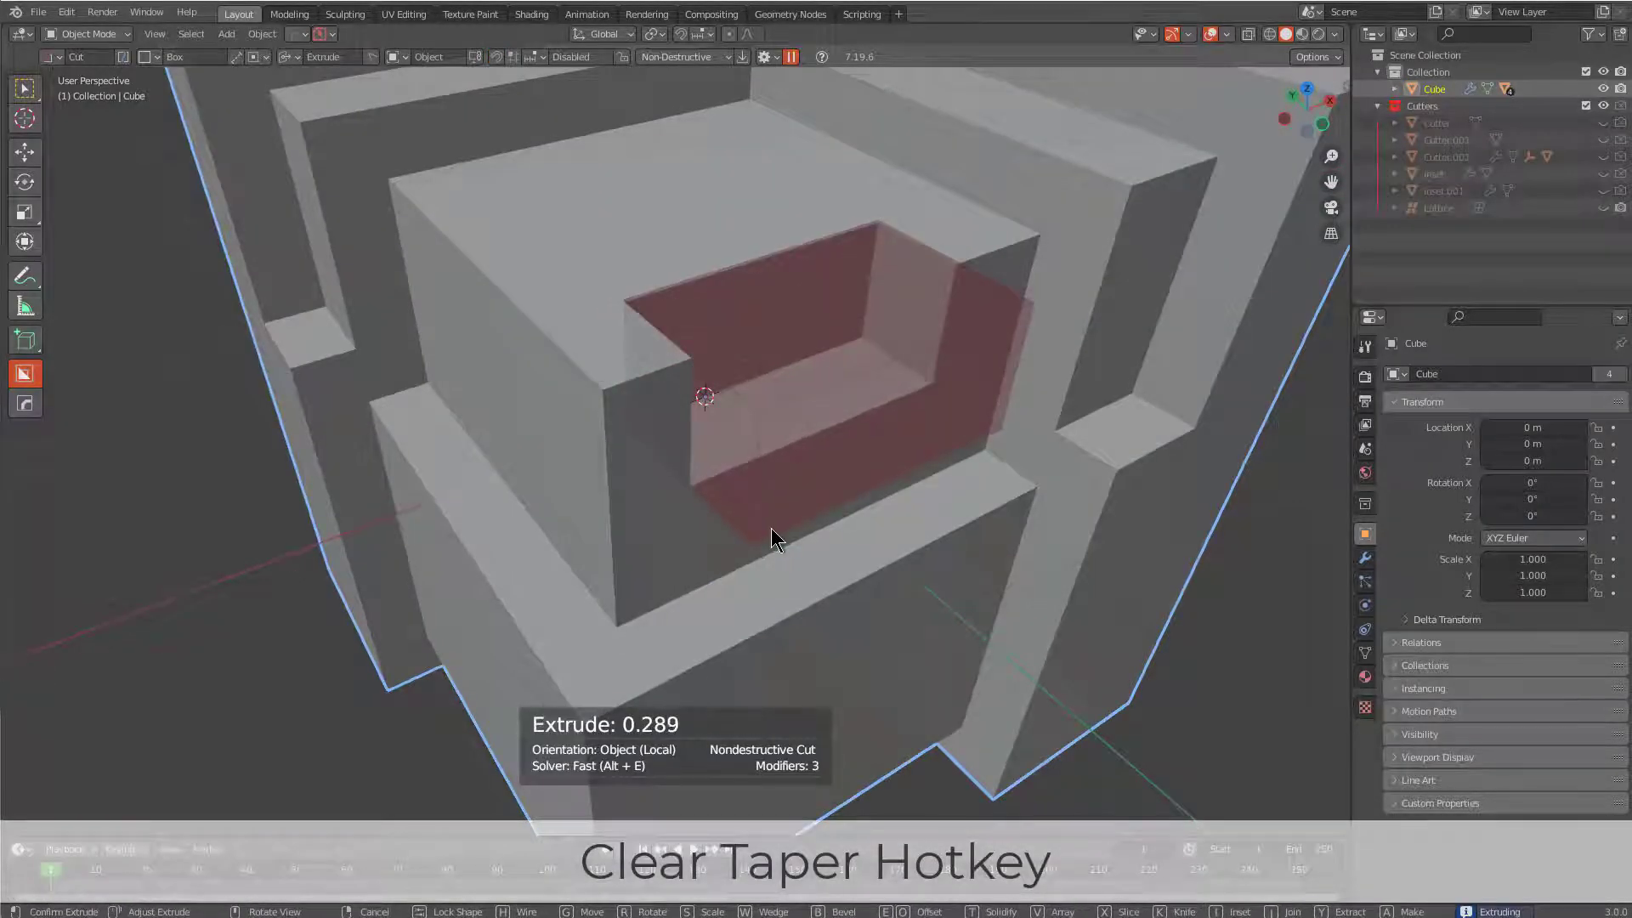
pyautogui.press('t')
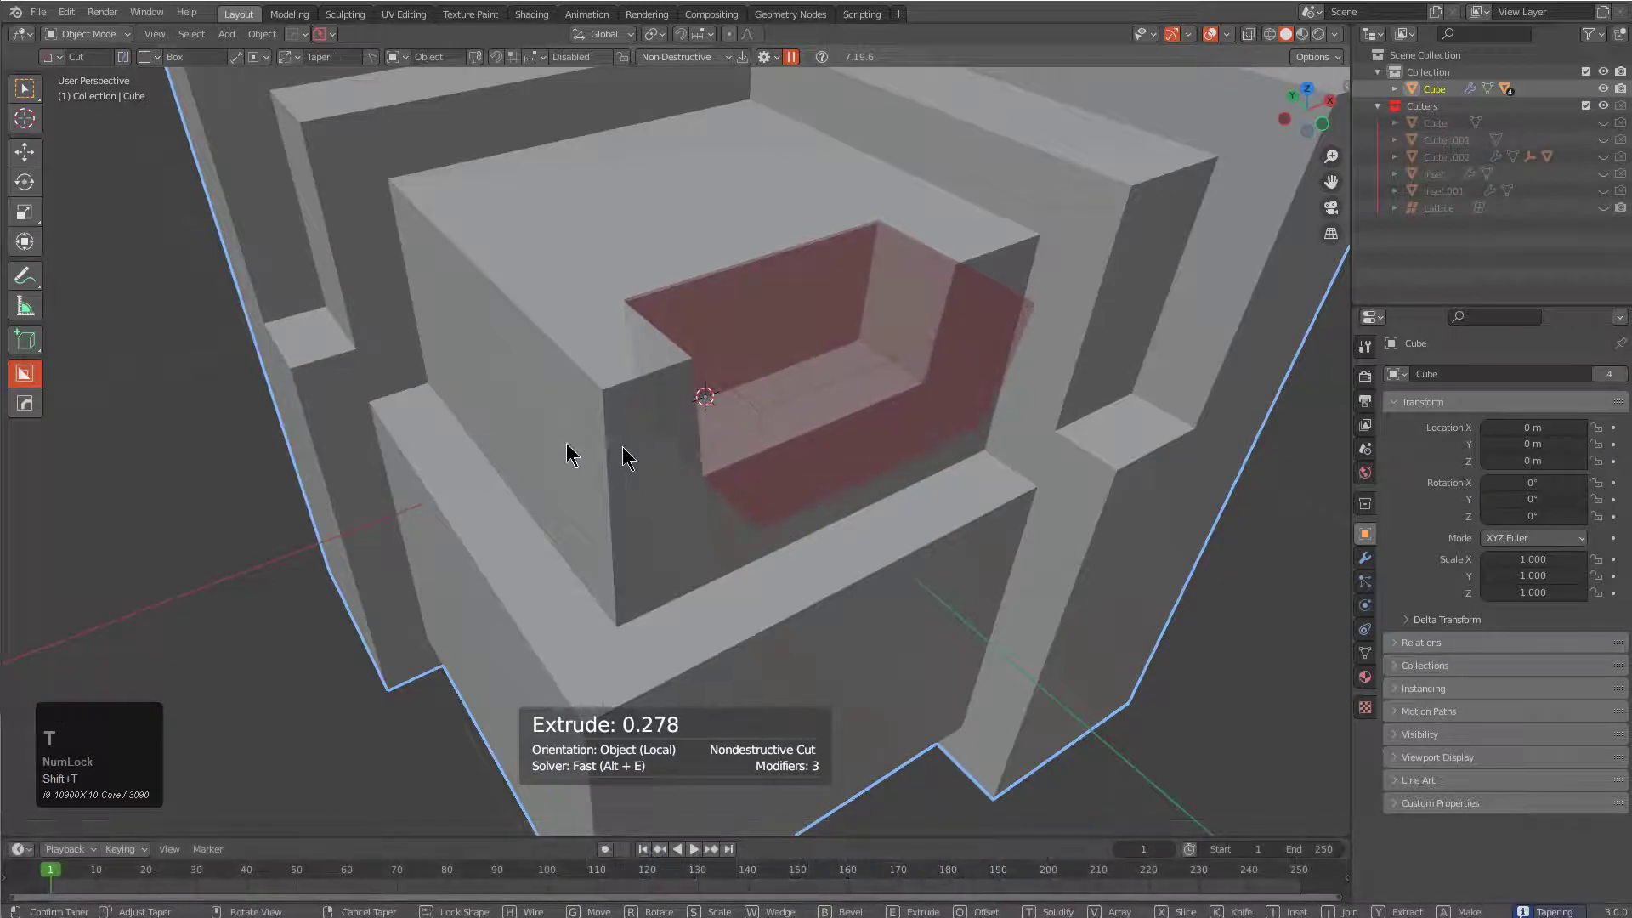
pyautogui.press('Tab')
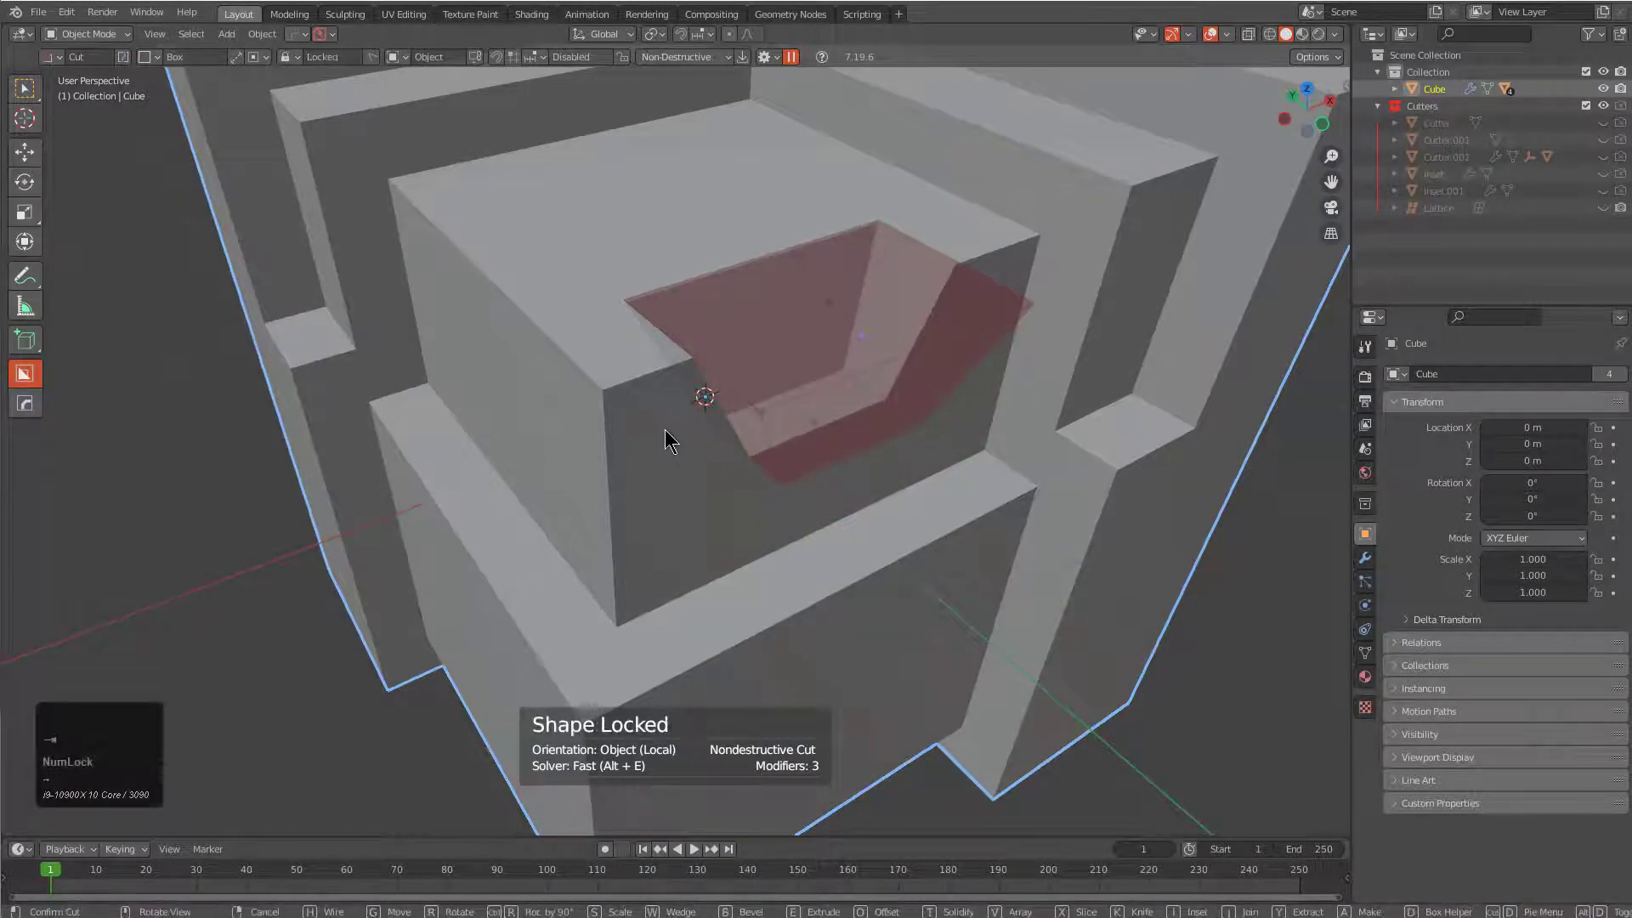
# - Readjust the locked box cutter's taper and depth, then remove the taper from the cutter
pyautogui.moveTo(824, 489); pyautogui.dragTo(680, 466, button='middle')
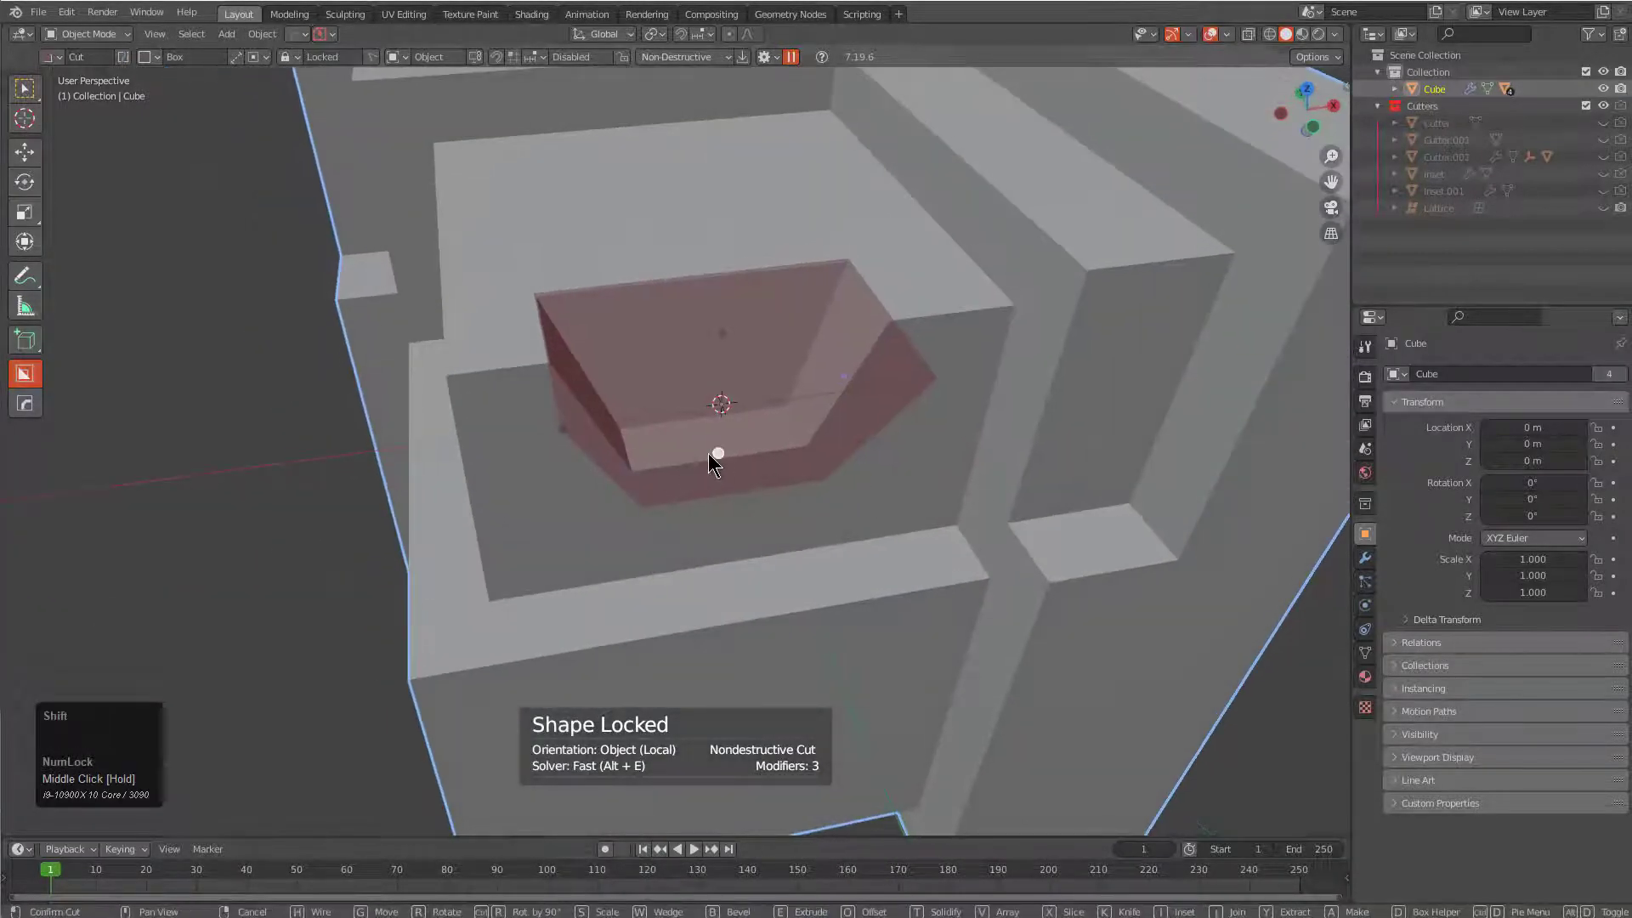
pyautogui.click(712, 463)
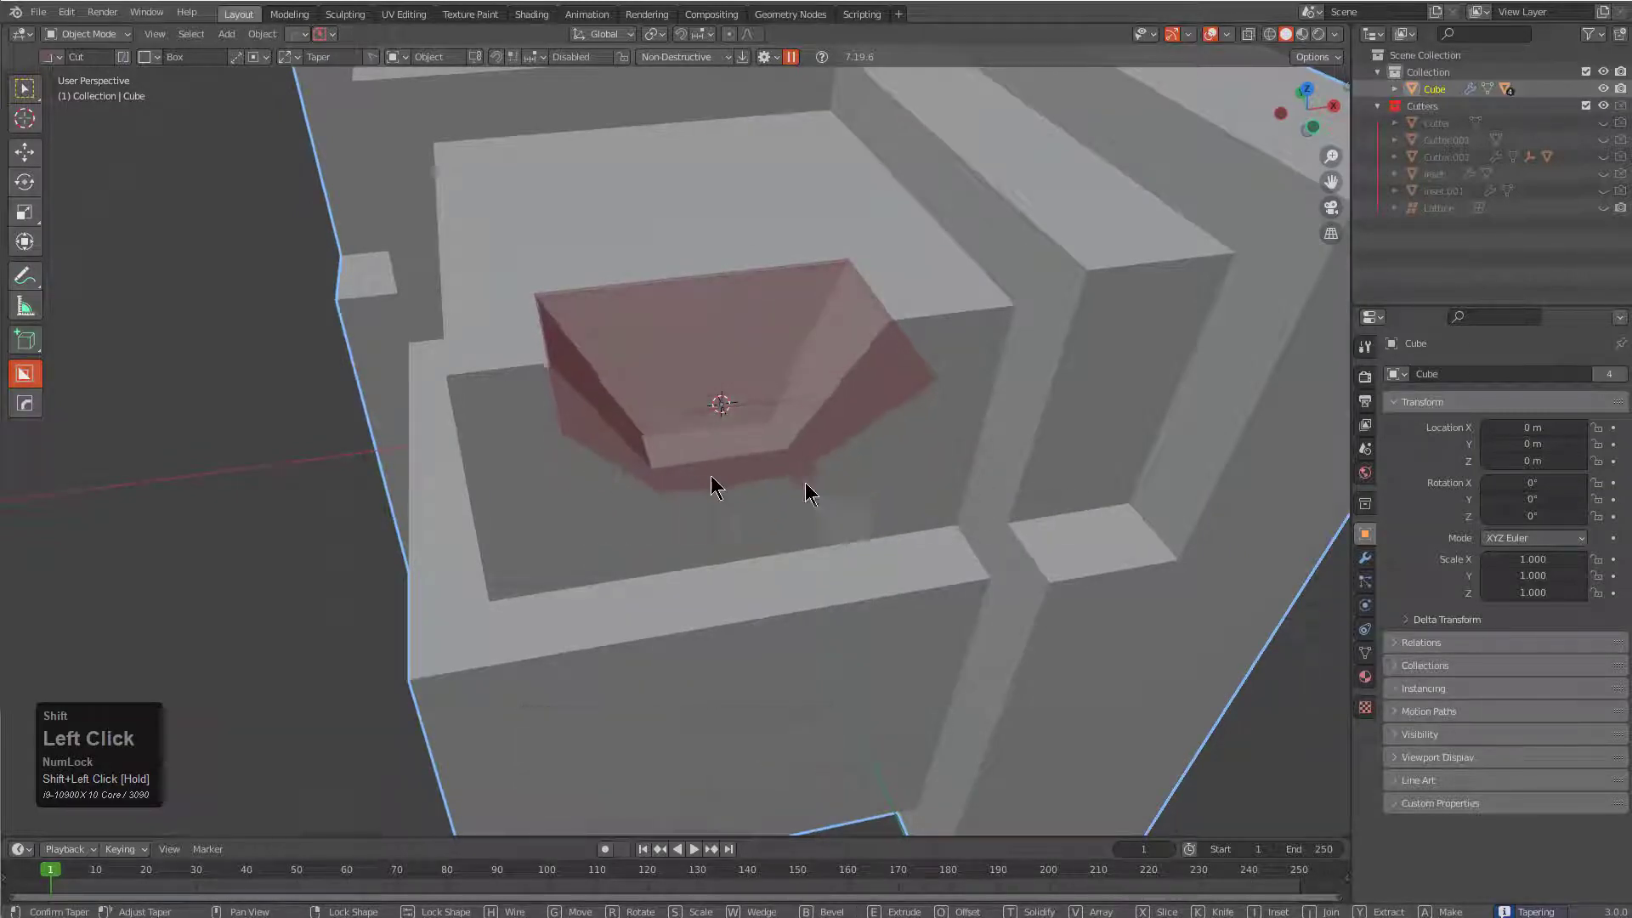
pyautogui.click(793, 444)
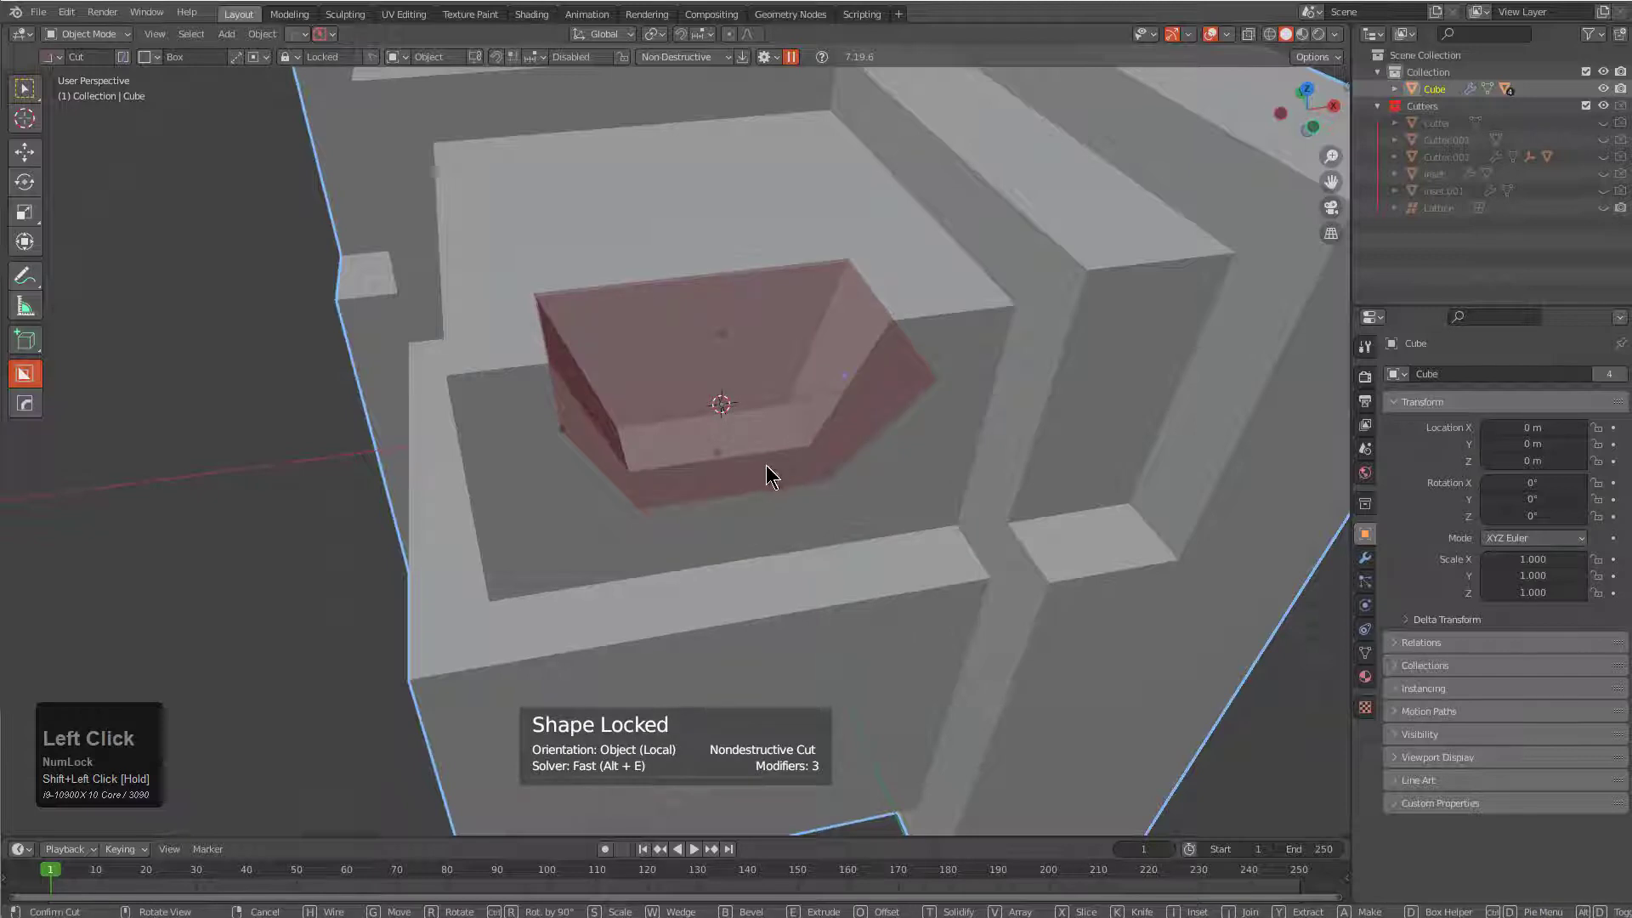
pyautogui.moveTo(723, 458); pyautogui.dragTo(797, 447)
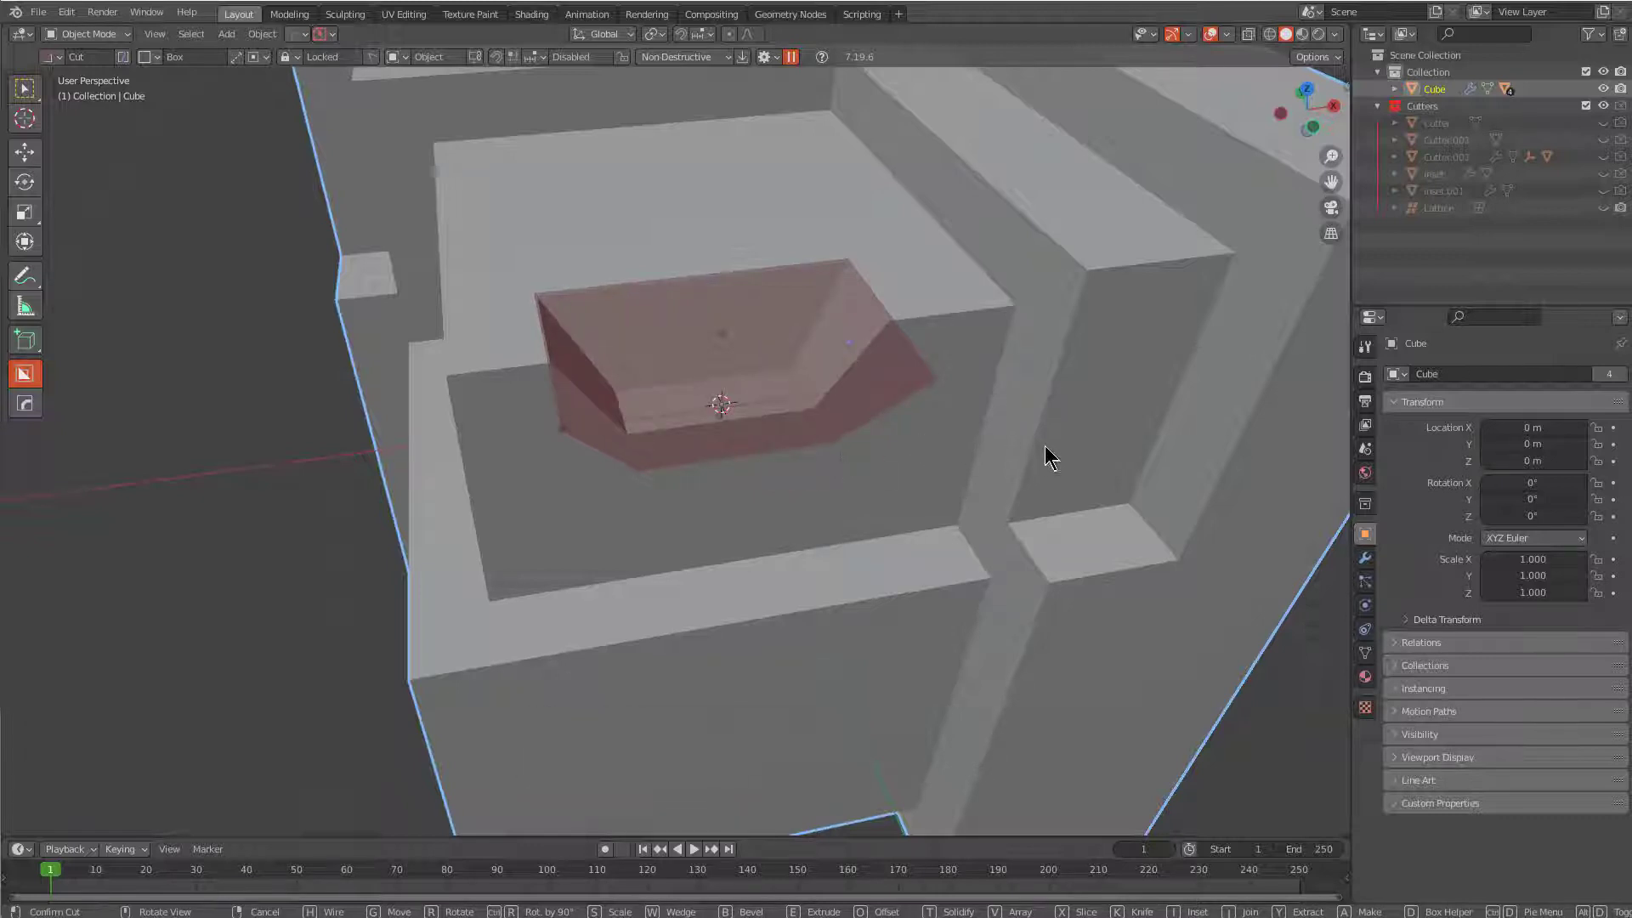
pyautogui.press('d')
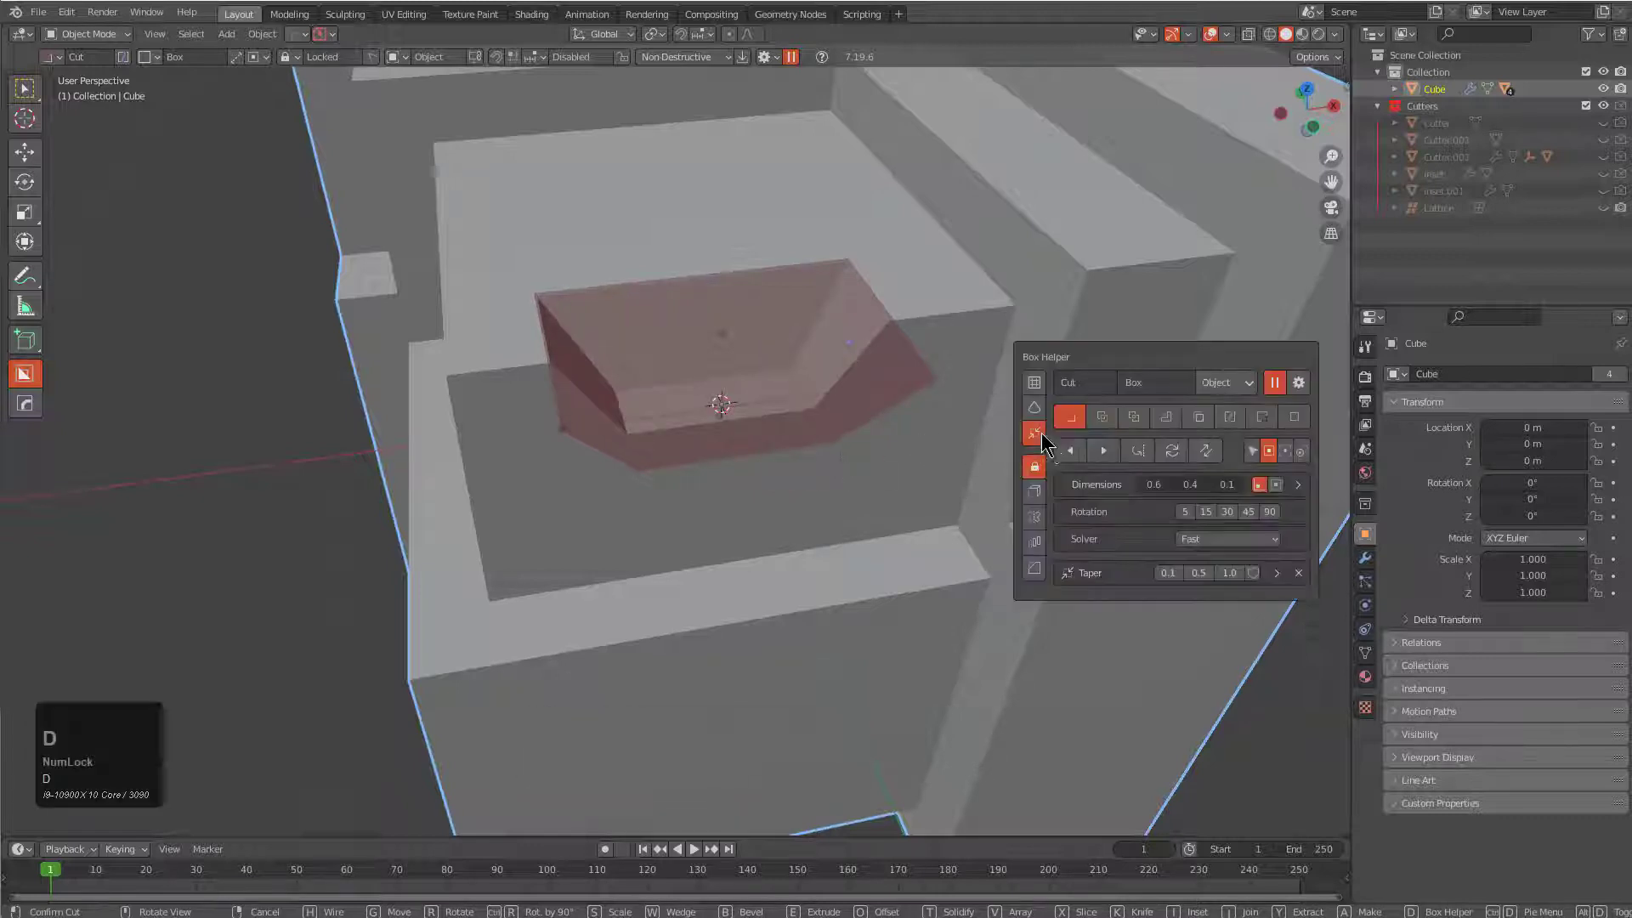
pyautogui.click(1298, 571)
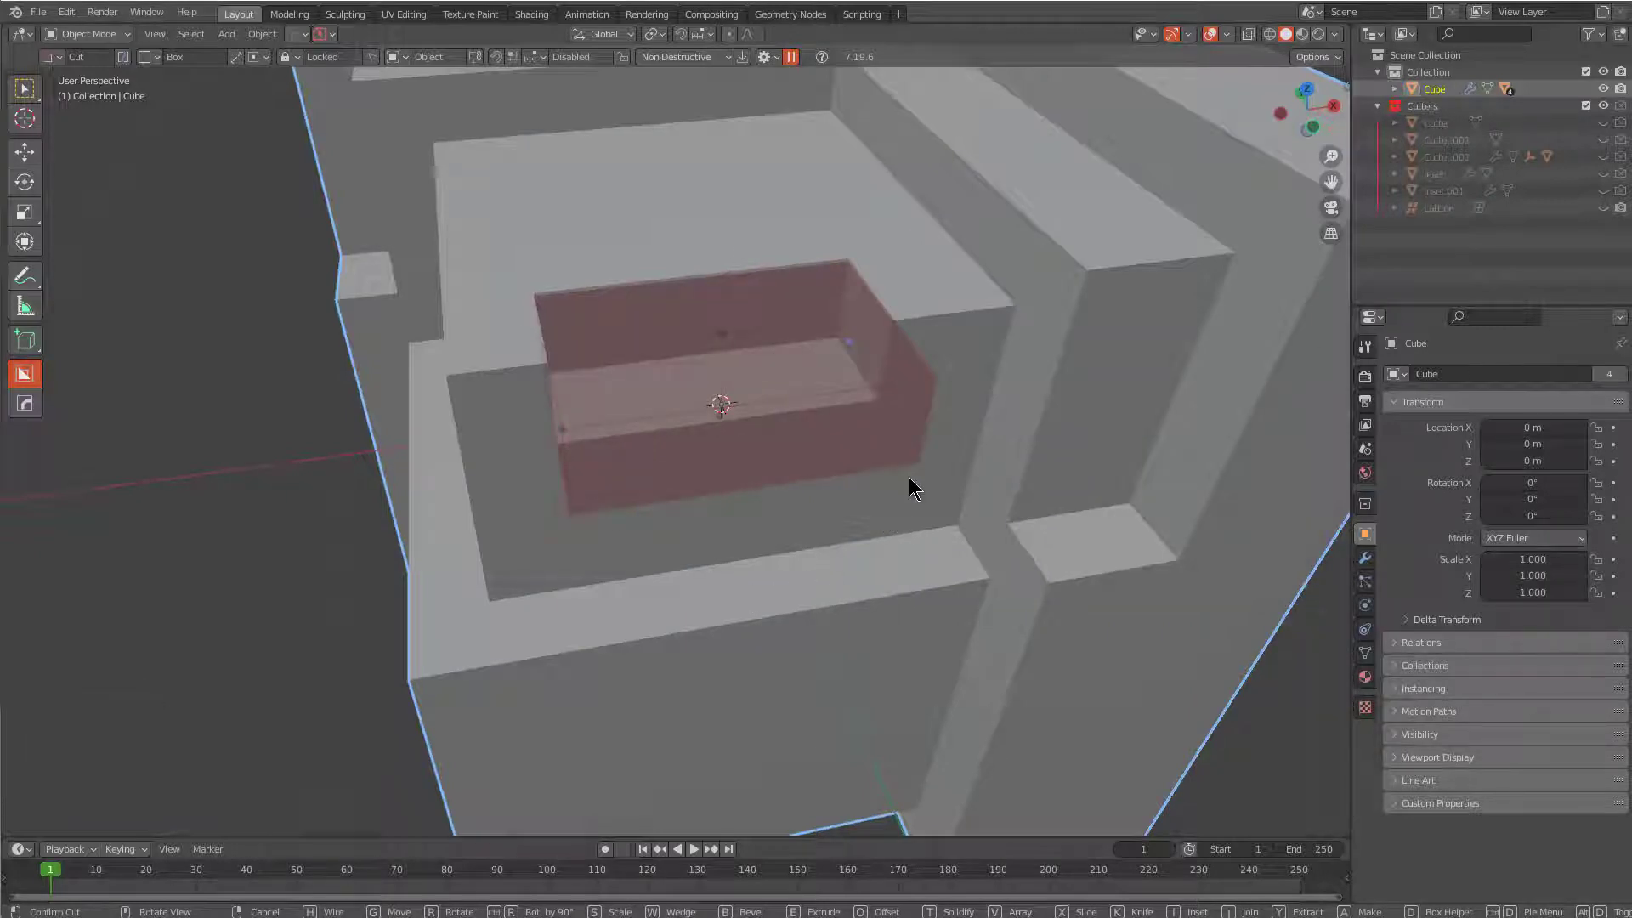
# - Taper the locked box cutter inward again, then invoke the taper operation once more
pyautogui.middleClick(929, 490)
pyautogui.moveTo(930, 491); pyautogui.dragTo(943, 497, button='middle')
pyautogui.hotkey('shift', 't')
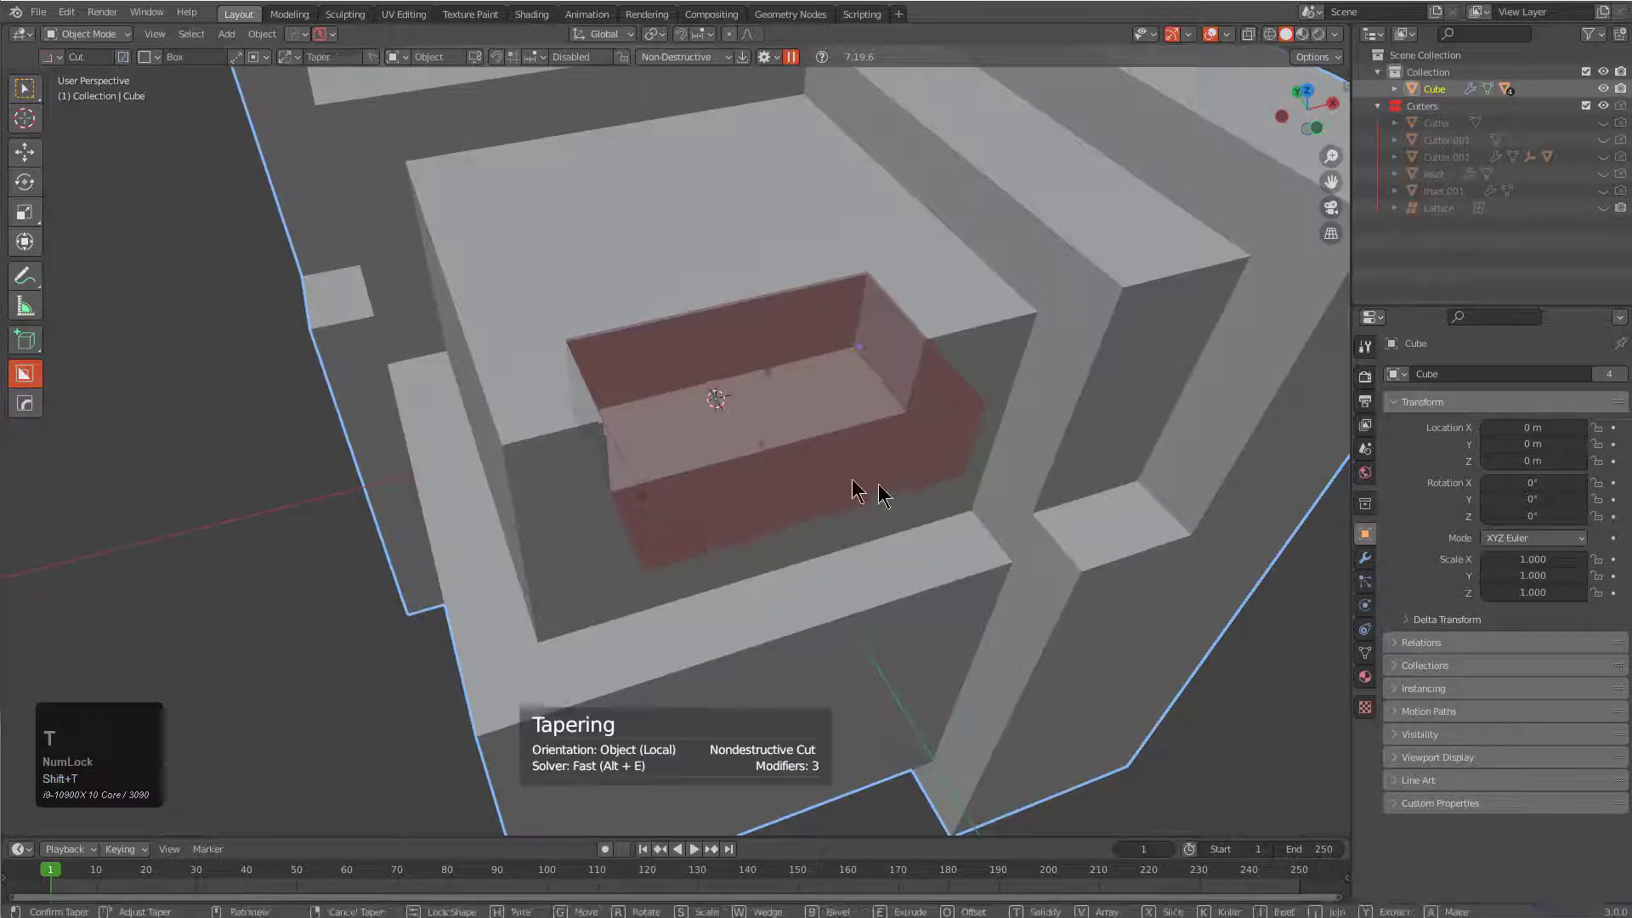
pyautogui.click(586, 436)
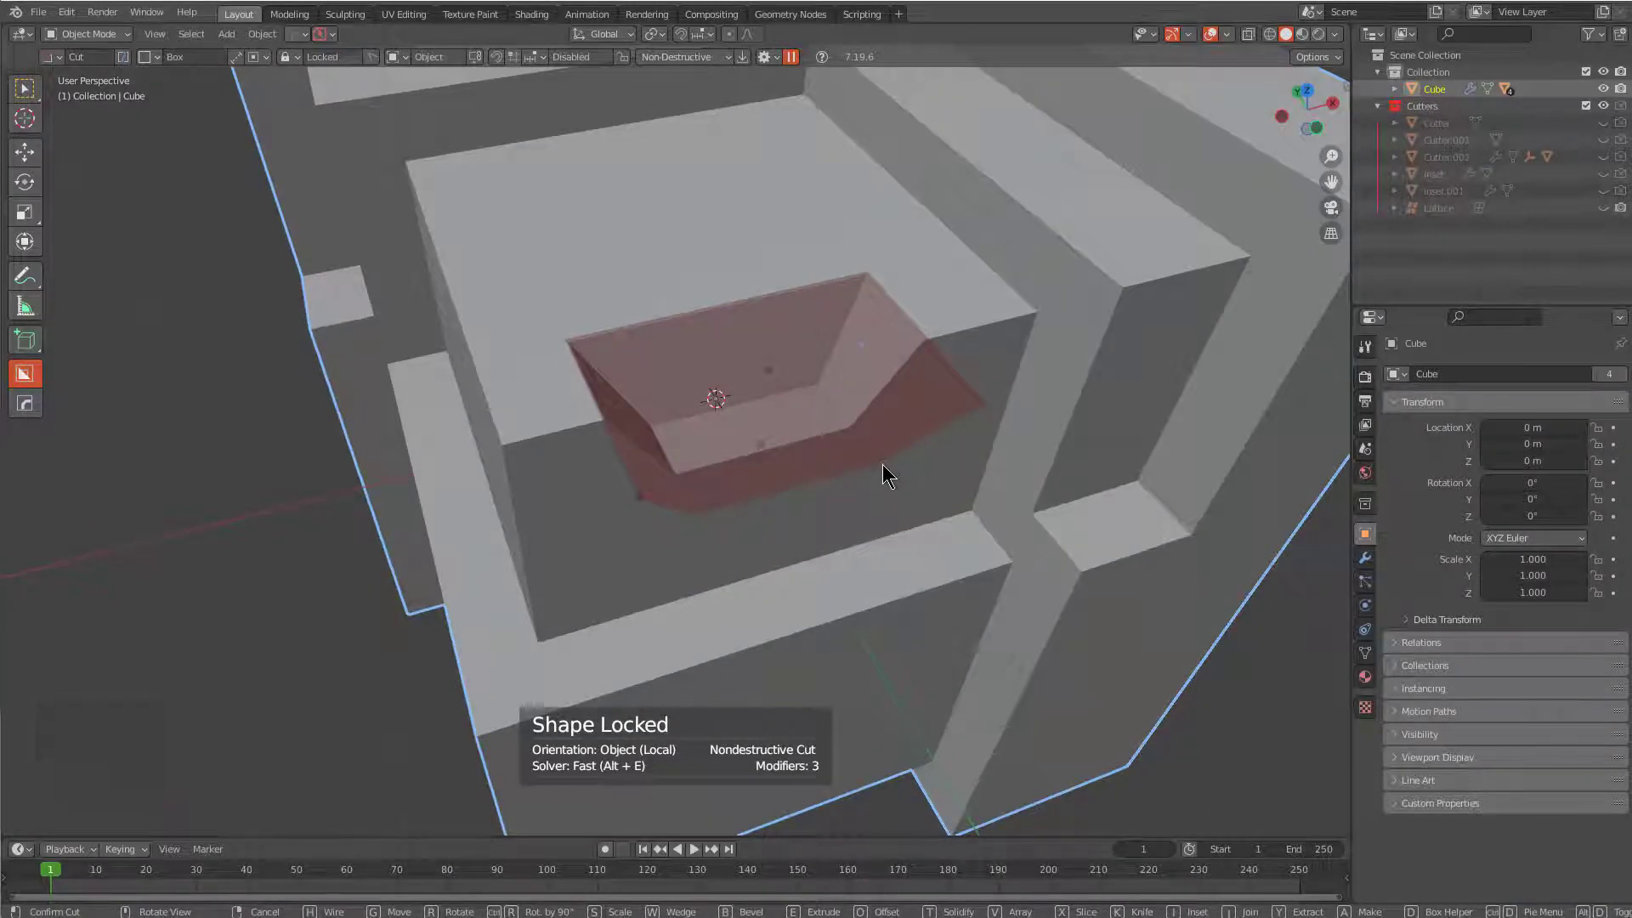
pyautogui.press('shift')
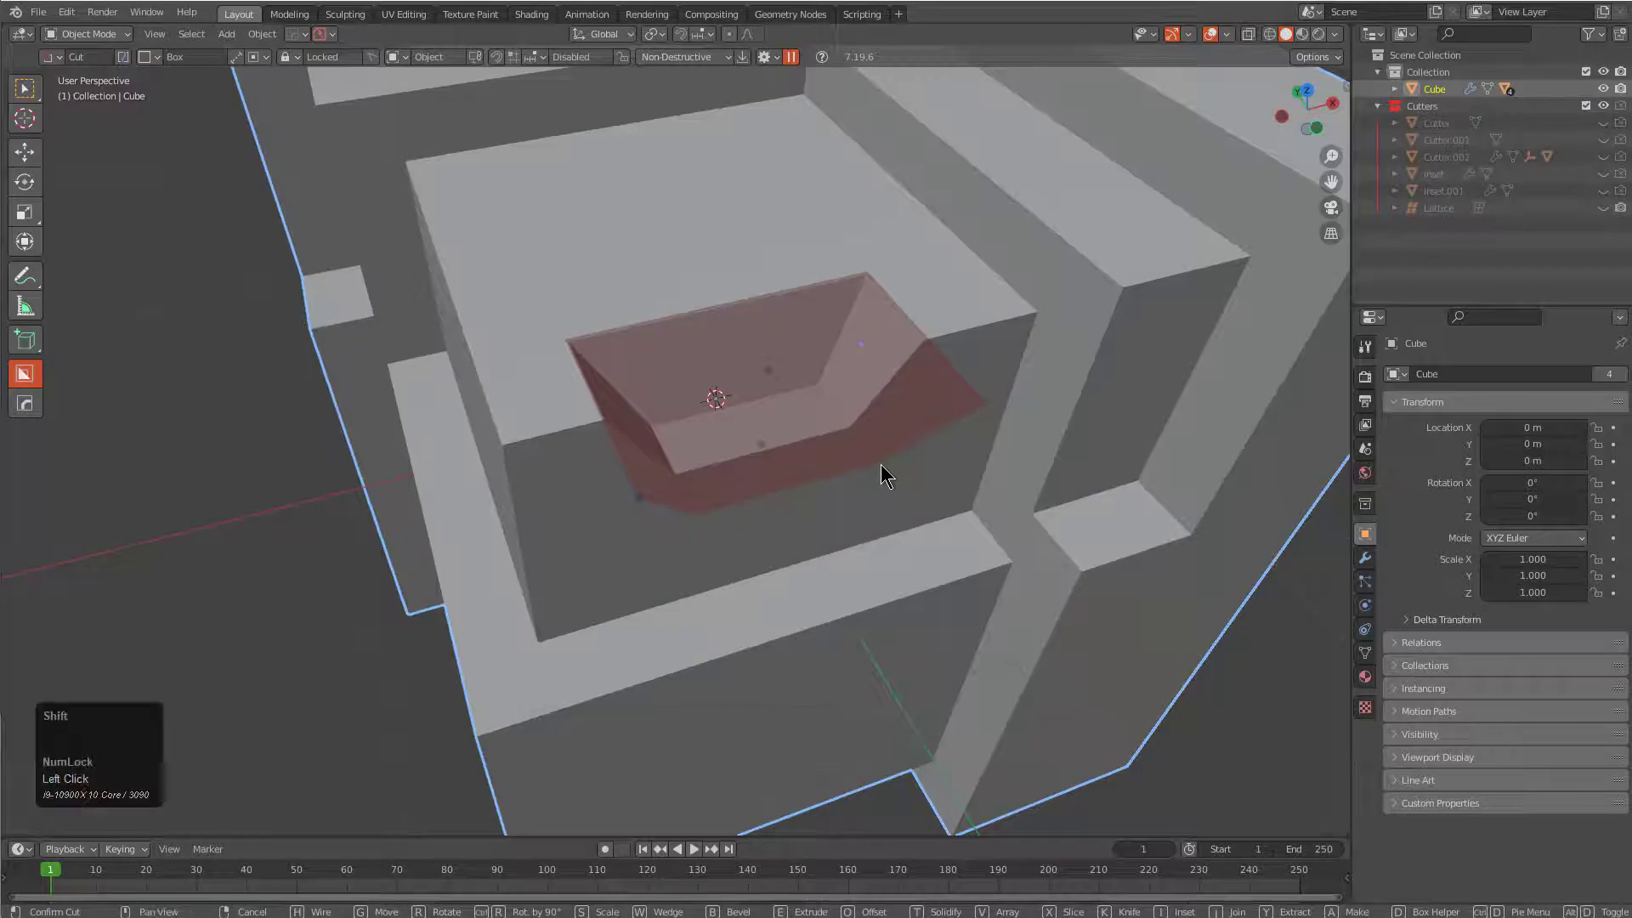
pyautogui.hotkey('shift', 't')
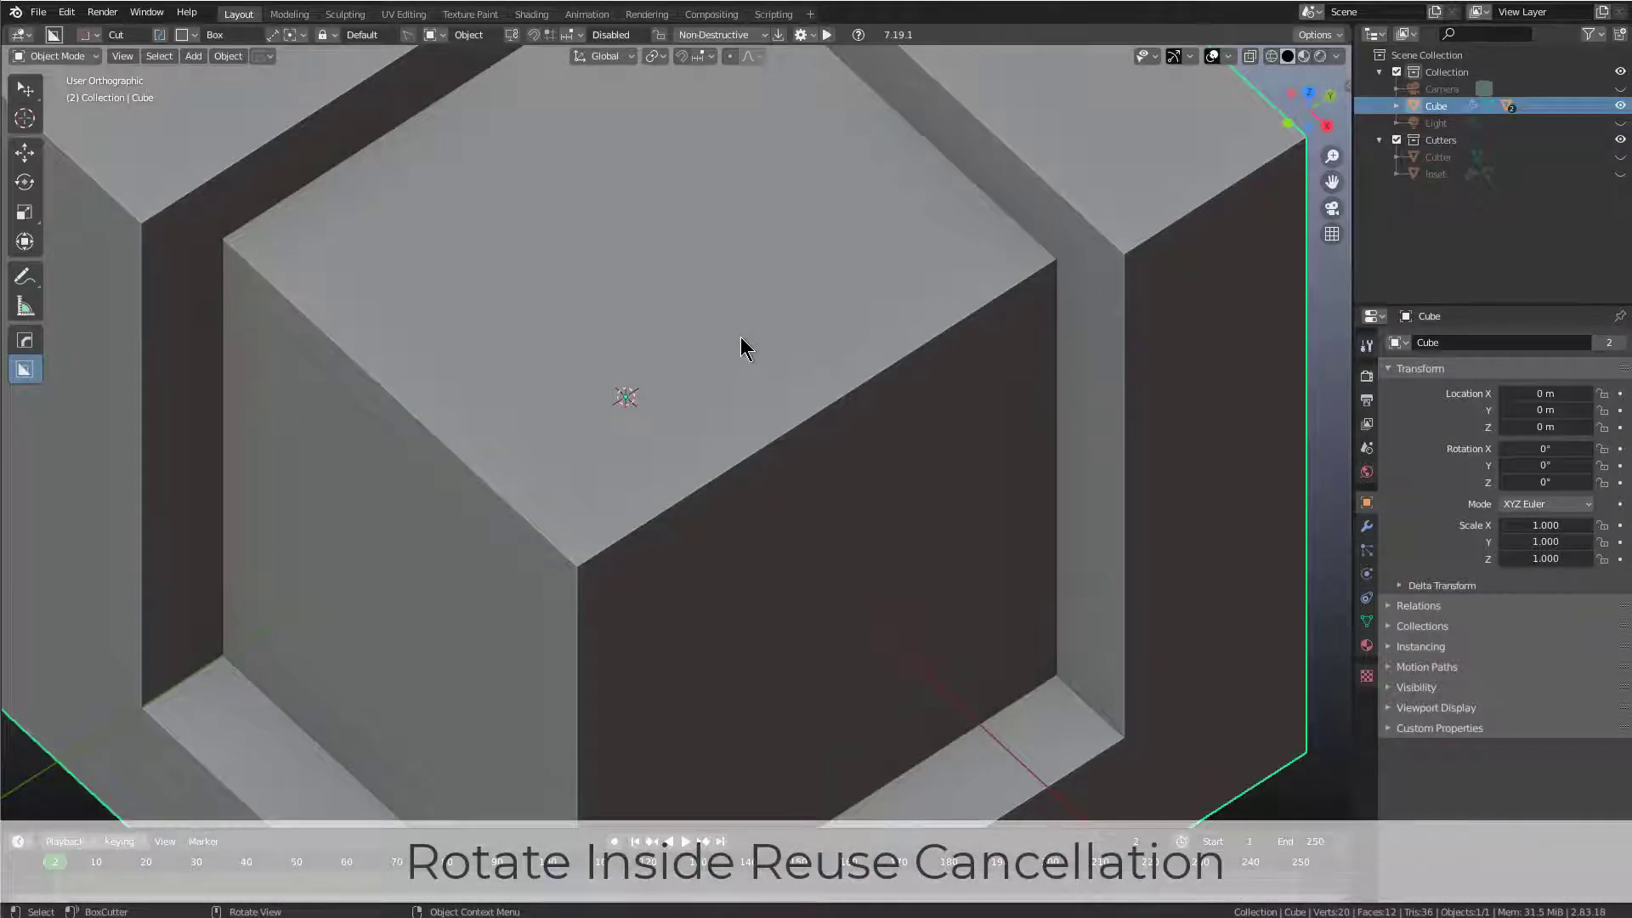
# - Cut a box notch through the near top edge of the inner block
pyautogui.moveTo(712, 437); pyautogui.dragTo(681, 419, button='middle')
pyautogui.moveTo(499, 350); pyautogui.dragTo(834, 433)
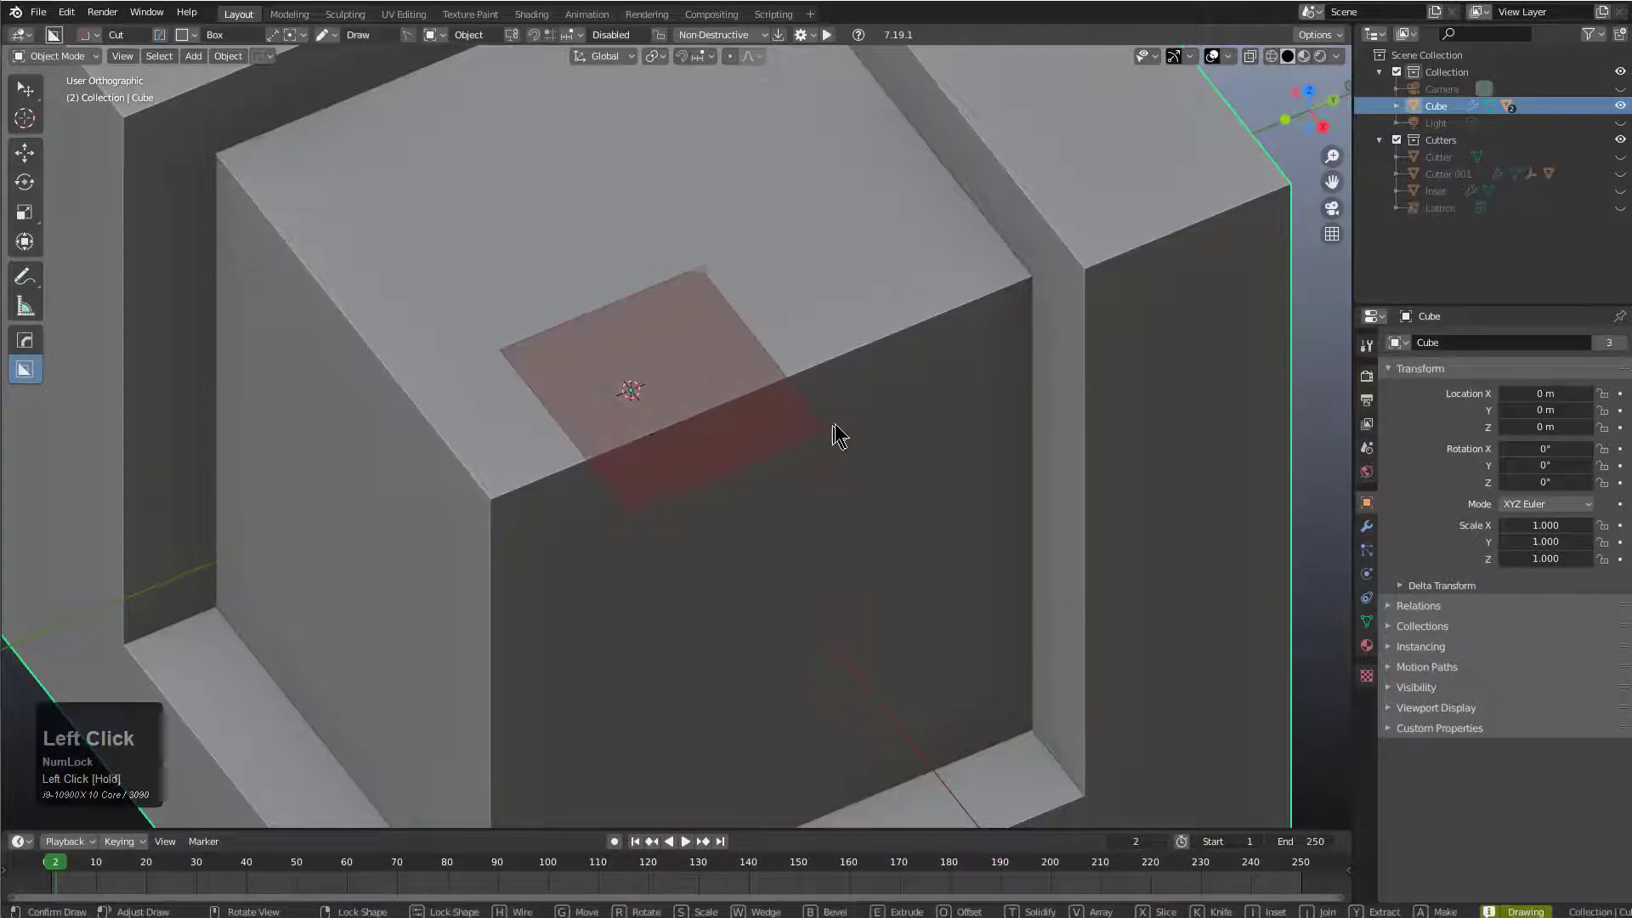
pyautogui.moveTo(837, 580); pyautogui.dragTo(837, 581)
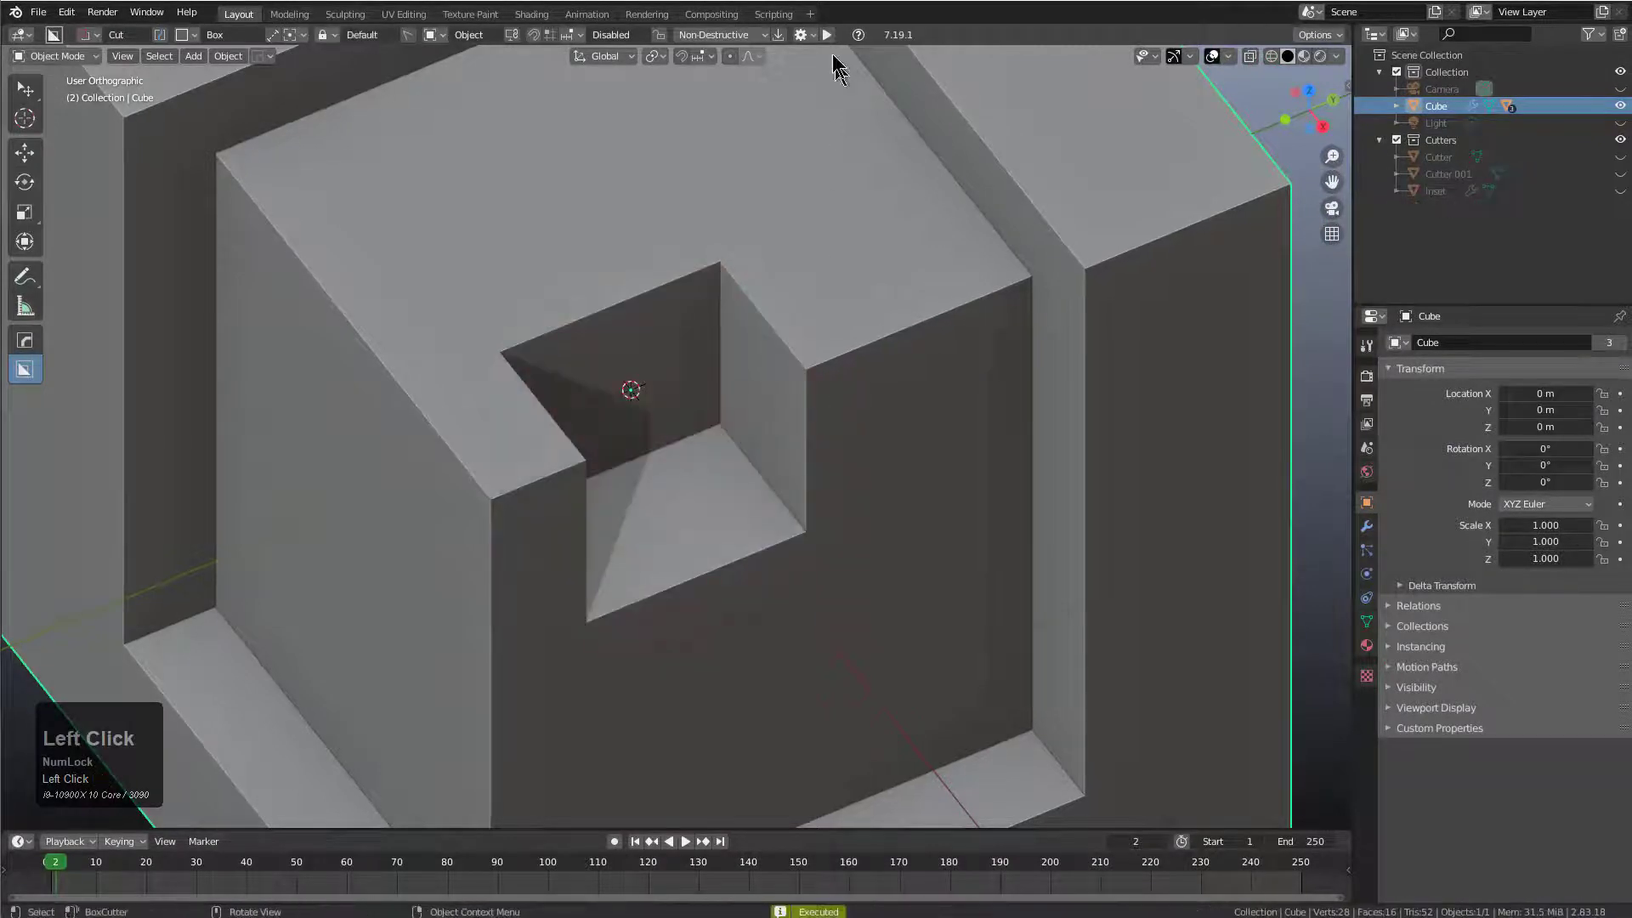
# - Cut a wider, shallow wedge box across the front of the notch in the inner block
pyautogui.moveTo(545, 440)
pyautogui.mouseDown()
pyautogui.moveTo(921, 408)
pyautogui.moveTo(893, 364)
pyautogui.moveTo(893, 448)
pyautogui.mouseUp()
pyautogui.press('w')
pyautogui.click(897, 430)
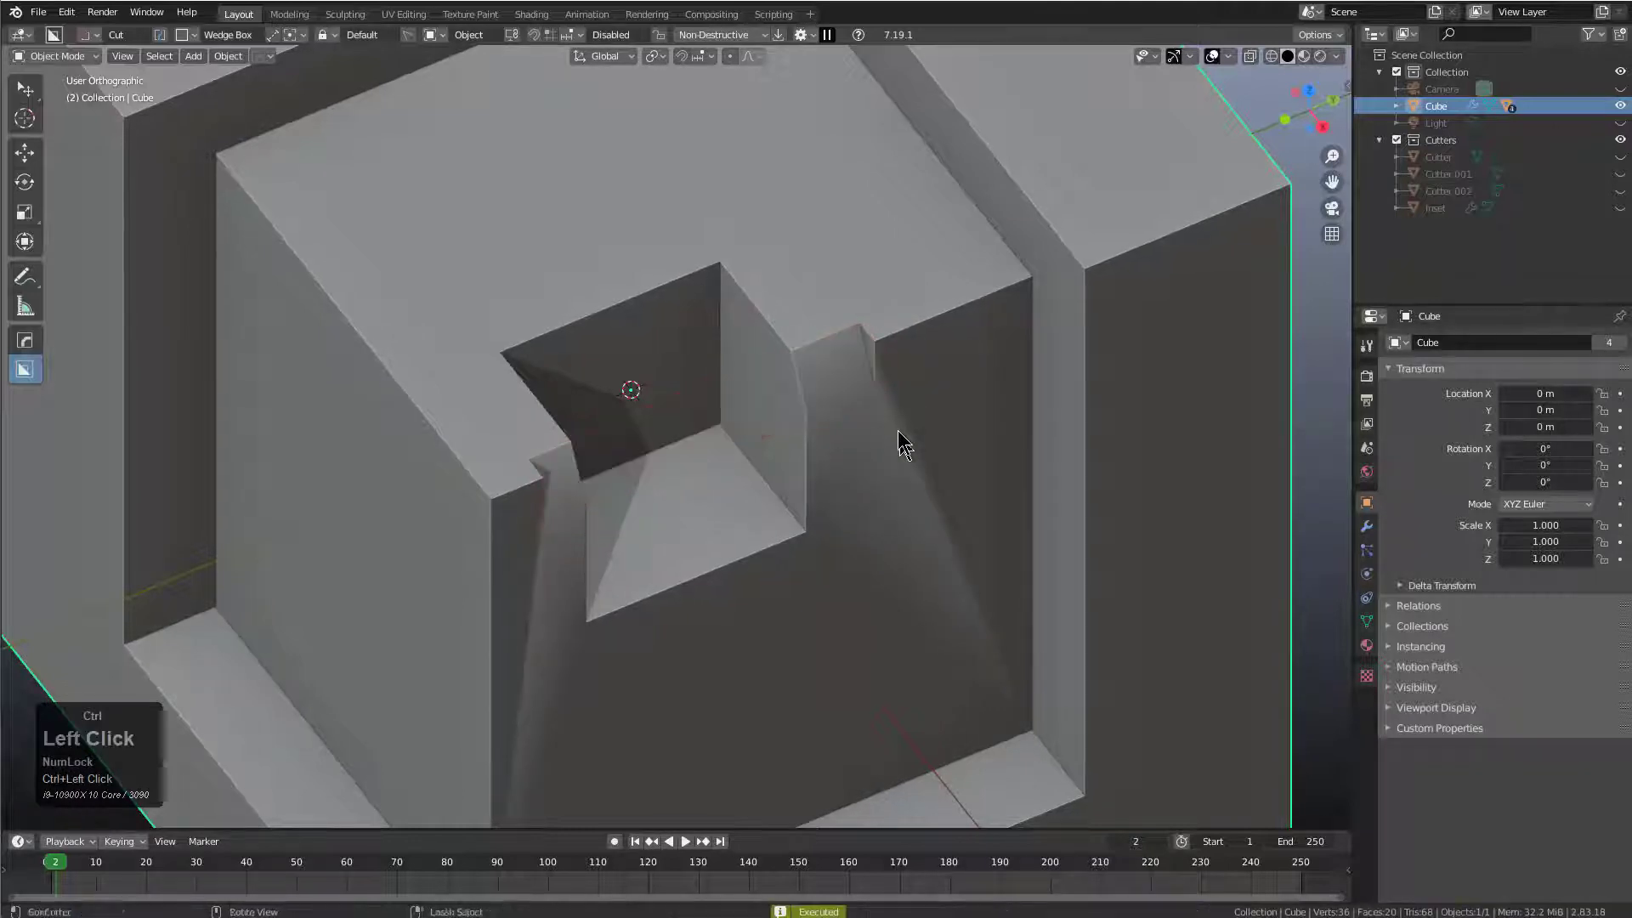
# - Apply Autosmooth to the cube with 30° sharpness and a 35° auto smooth angle
pyautogui.press('q')
pyautogui.keyDown('shift'); pyautogui.click(958, 332); pyautogui.keyUp('shift')
pyautogui.scroll(-2, 958, 331)
pyautogui.click(959, 332)
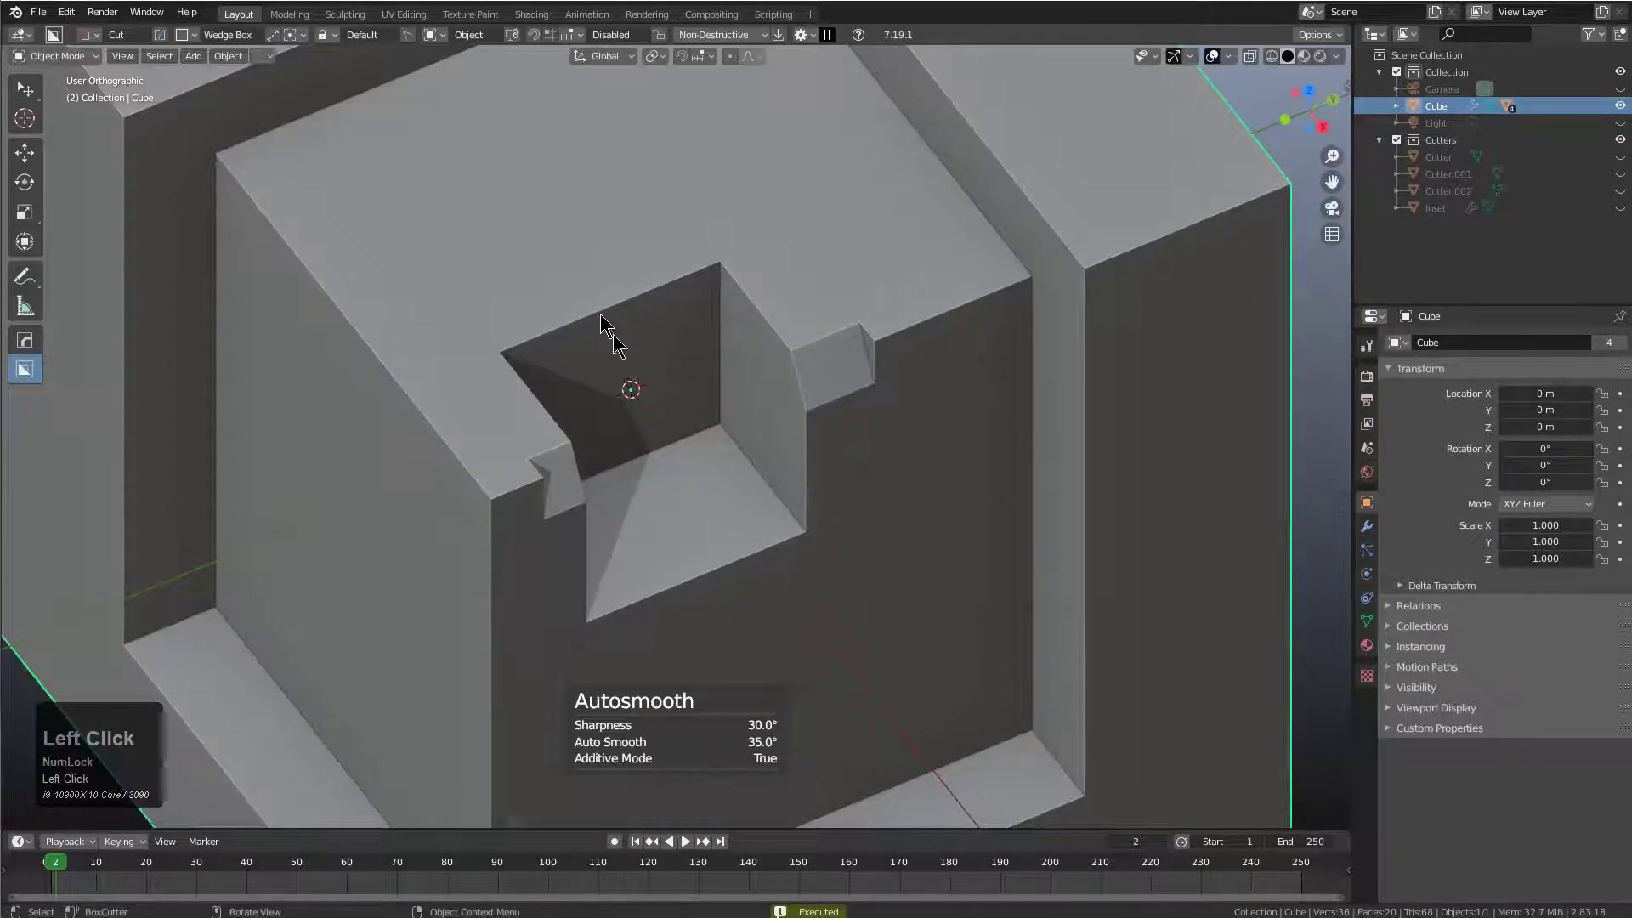
# - Switch the cutter shape to Circle and join a cylinder across the notch from its side wall
pyautogui.press('d')
pyautogui.click(725, 336)
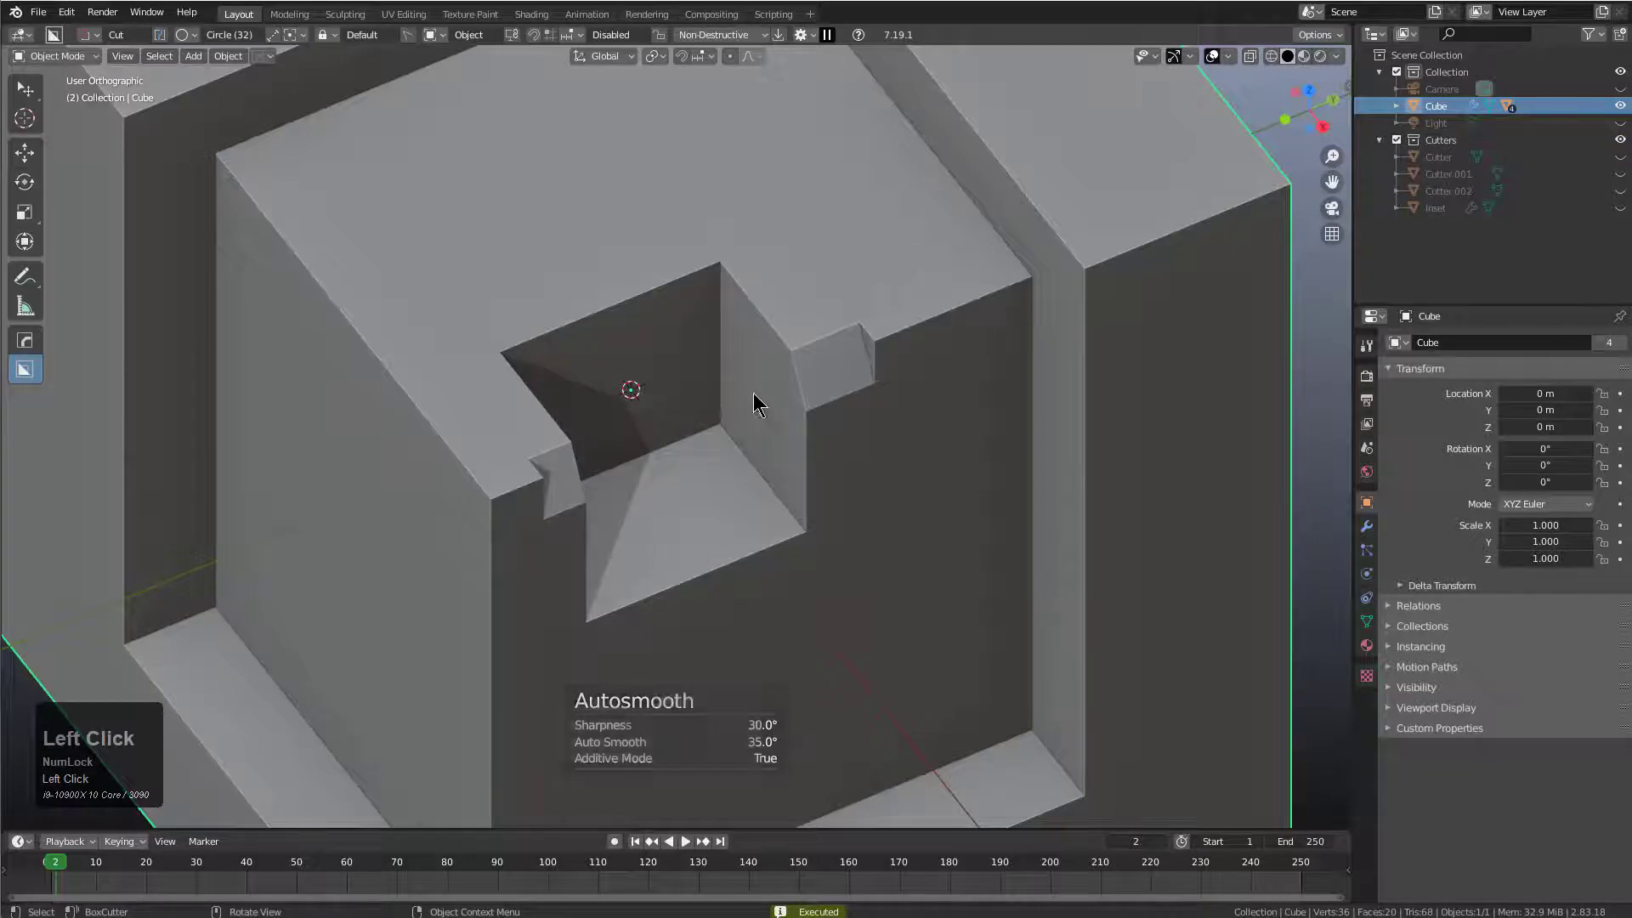
pyautogui.moveTo(754, 394); pyautogui.dragTo(792, 434)
pyautogui.press('j')
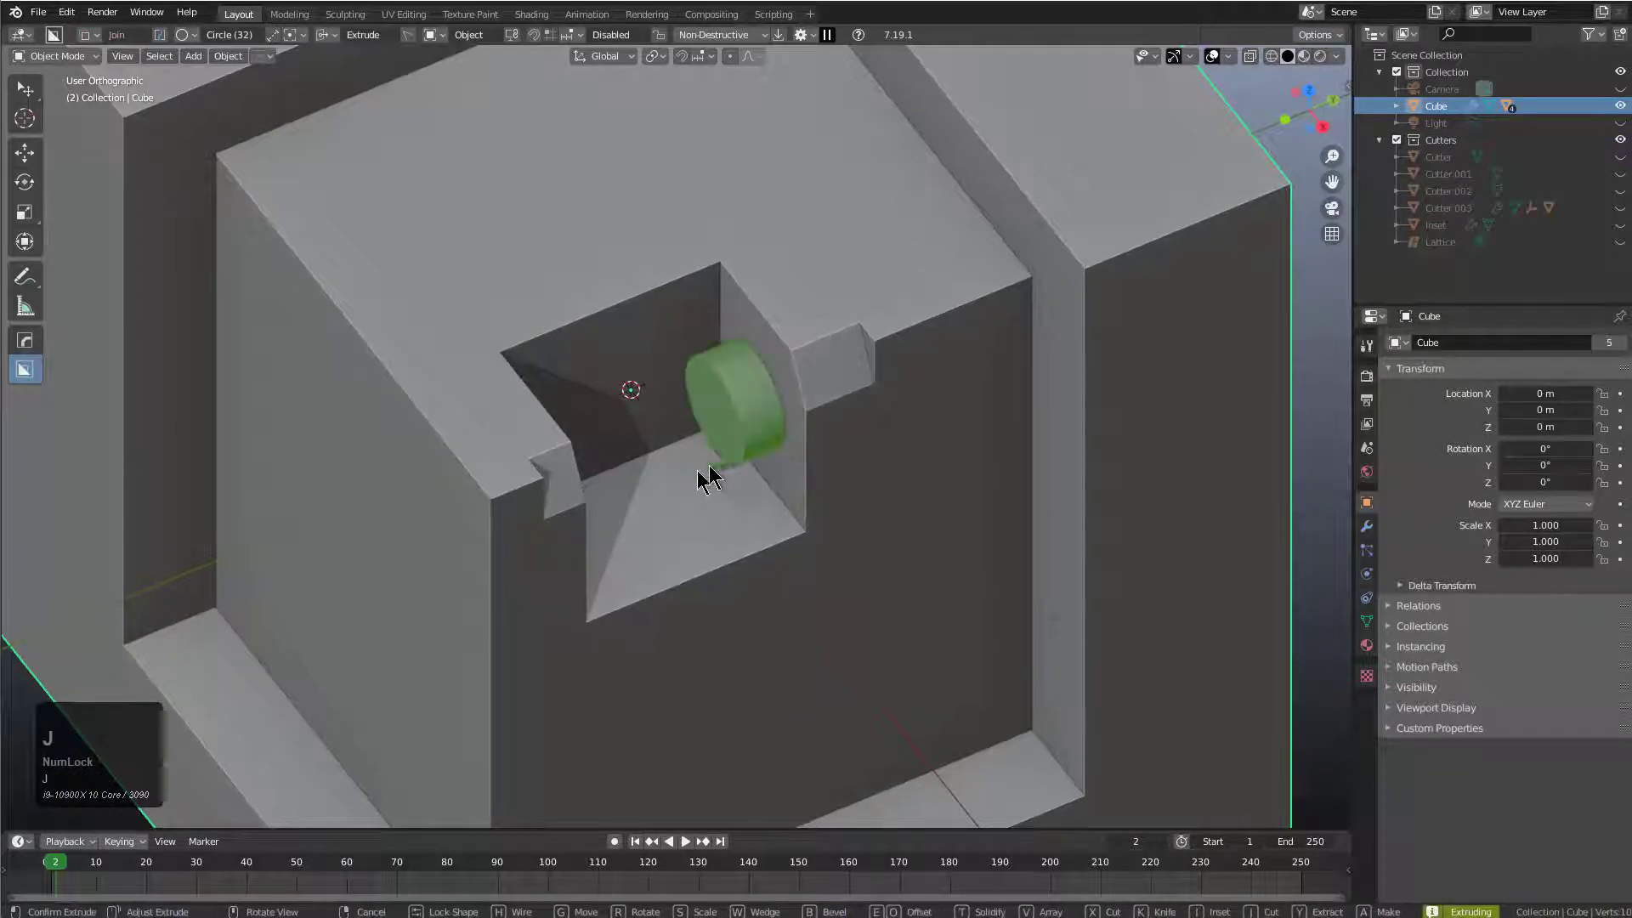
pyautogui.click(670, 430)
# - Switch the cutter shape to Box and cut a wedge box into the notch's back top edge
pyautogui.press('d')
pyautogui.click(701, 418)
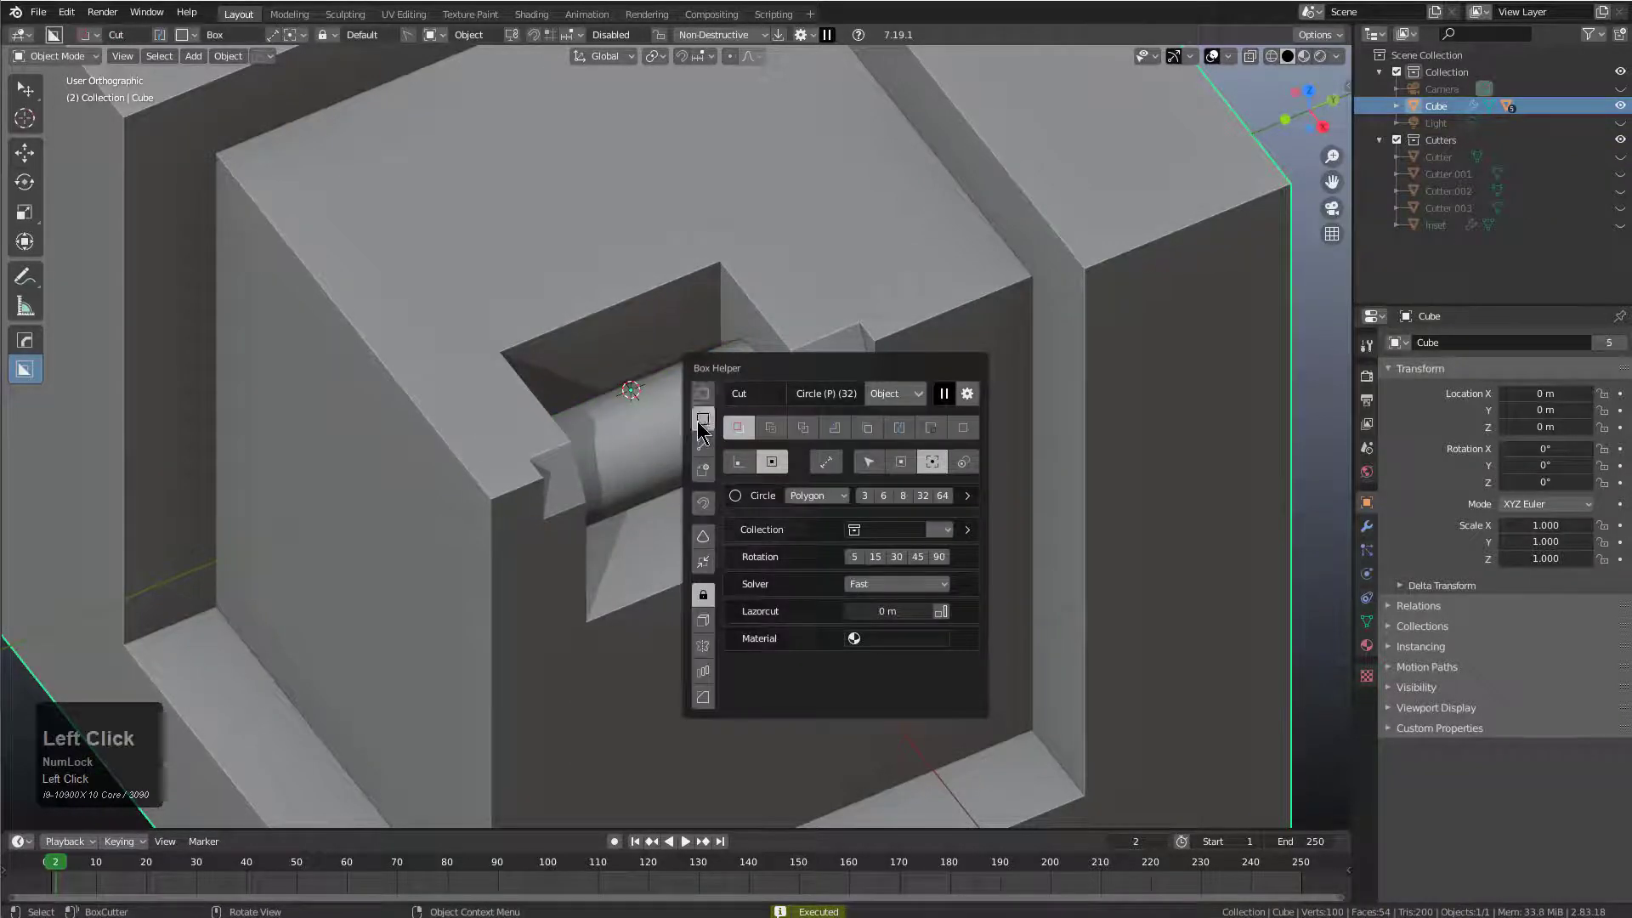
pyautogui.moveTo(521, 321)
pyautogui.mouseDown()
pyautogui.moveTo(680, 321)
pyautogui.moveTo(702, 289)
pyautogui.moveTo(710, 329)
pyautogui.mouseUp()
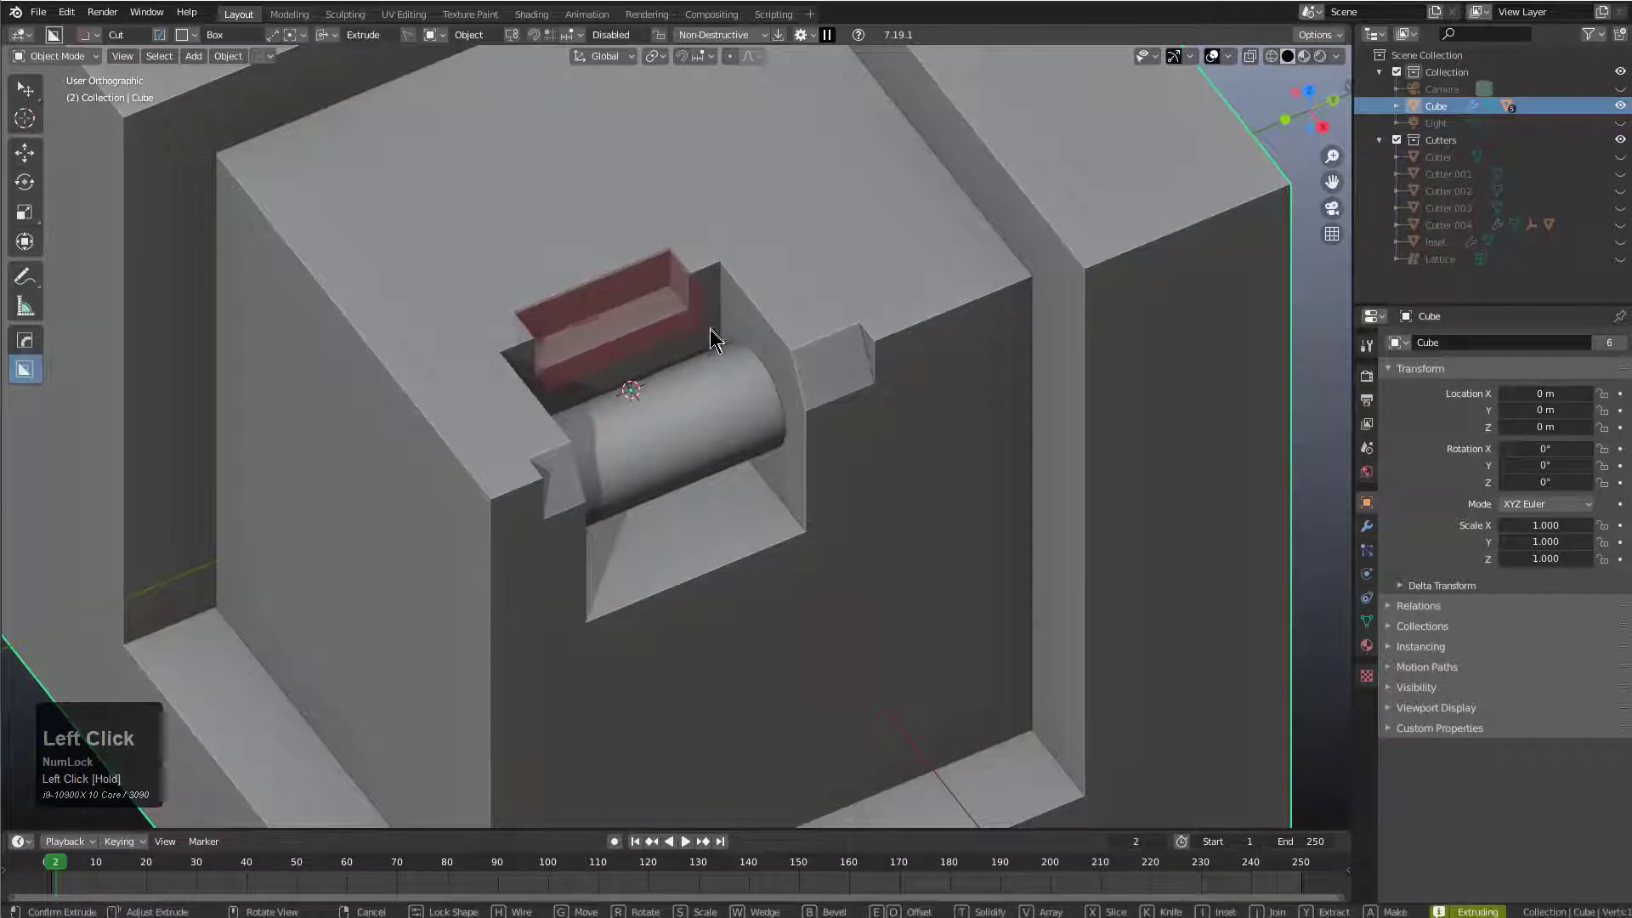
pyautogui.press('w')
pyautogui.keyDown('ctrl'); pyautogui.click(718, 345); pyautogui.keyUp('ctrl')
# - Cut another long, narrow wedge box across the notch, between its back wall and the cylinder
pyautogui.moveTo(733, 340)
pyautogui.mouseDown(button='middle')
pyautogui.moveTo(782, 325)
pyautogui.moveTo(833, 241)
pyautogui.mouseUp(button='middle')
pyautogui.moveTo(832, 244)
pyautogui.mouseDown()
pyautogui.moveTo(778, 420)
pyautogui.moveTo(722, 463)
pyautogui.mouseUp()
pyautogui.press('ctrl')
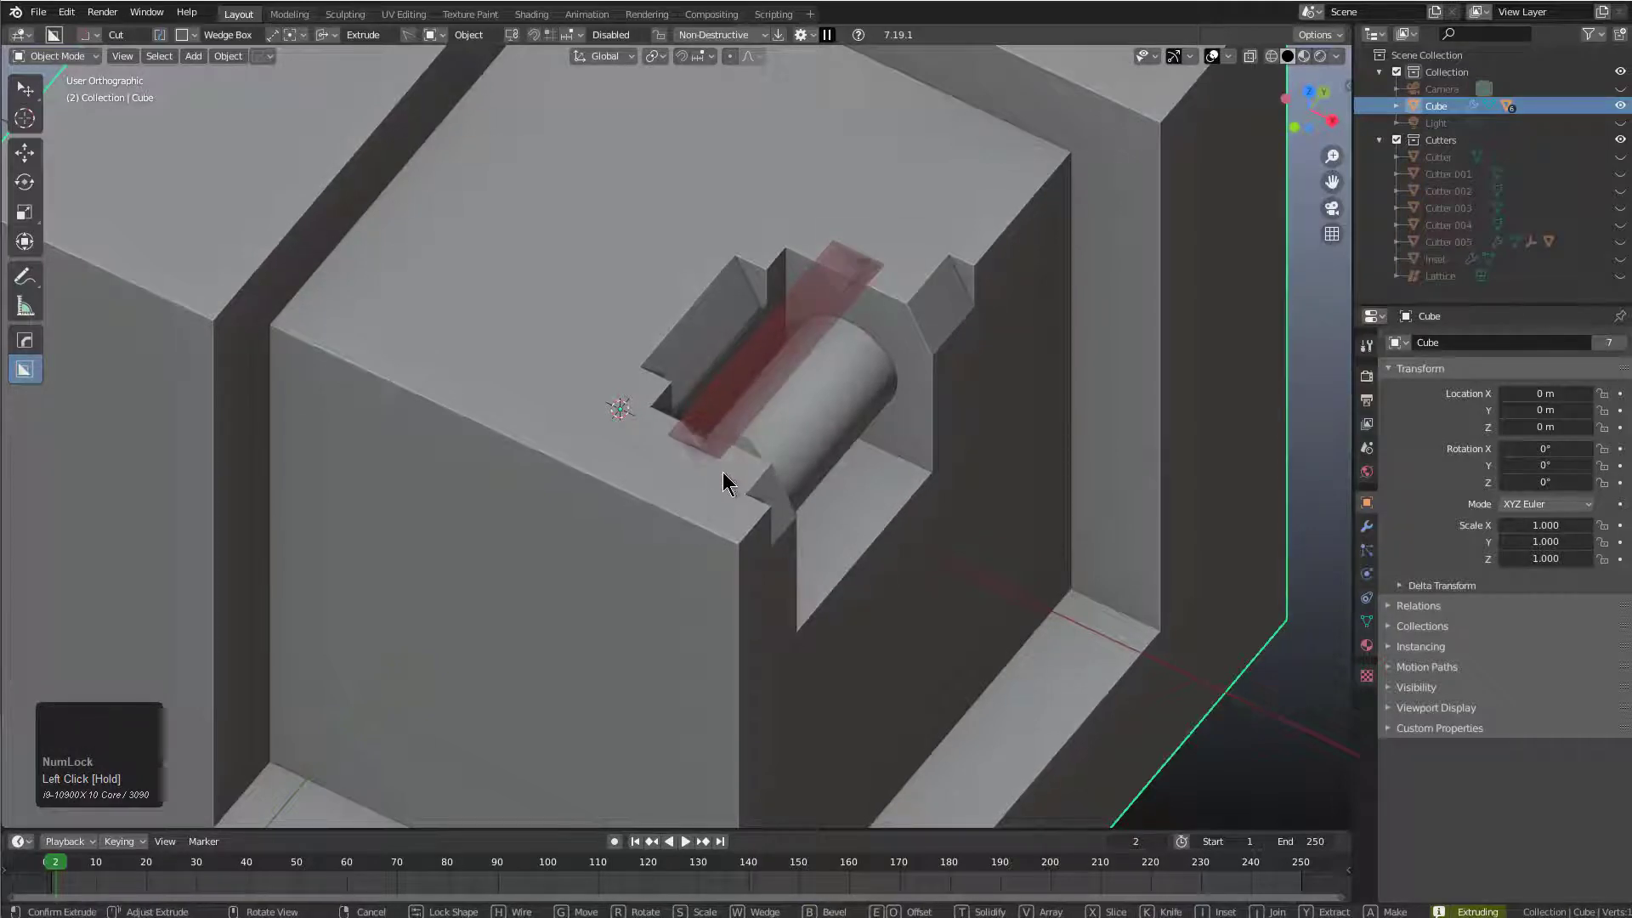
pyautogui.click(723, 447)
# - Draw a plain box around the whole notch detail, extrude it over the detail and extract it as a custom cutter
pyautogui.scroll(-3, 722, 447)
pyautogui.press('d')
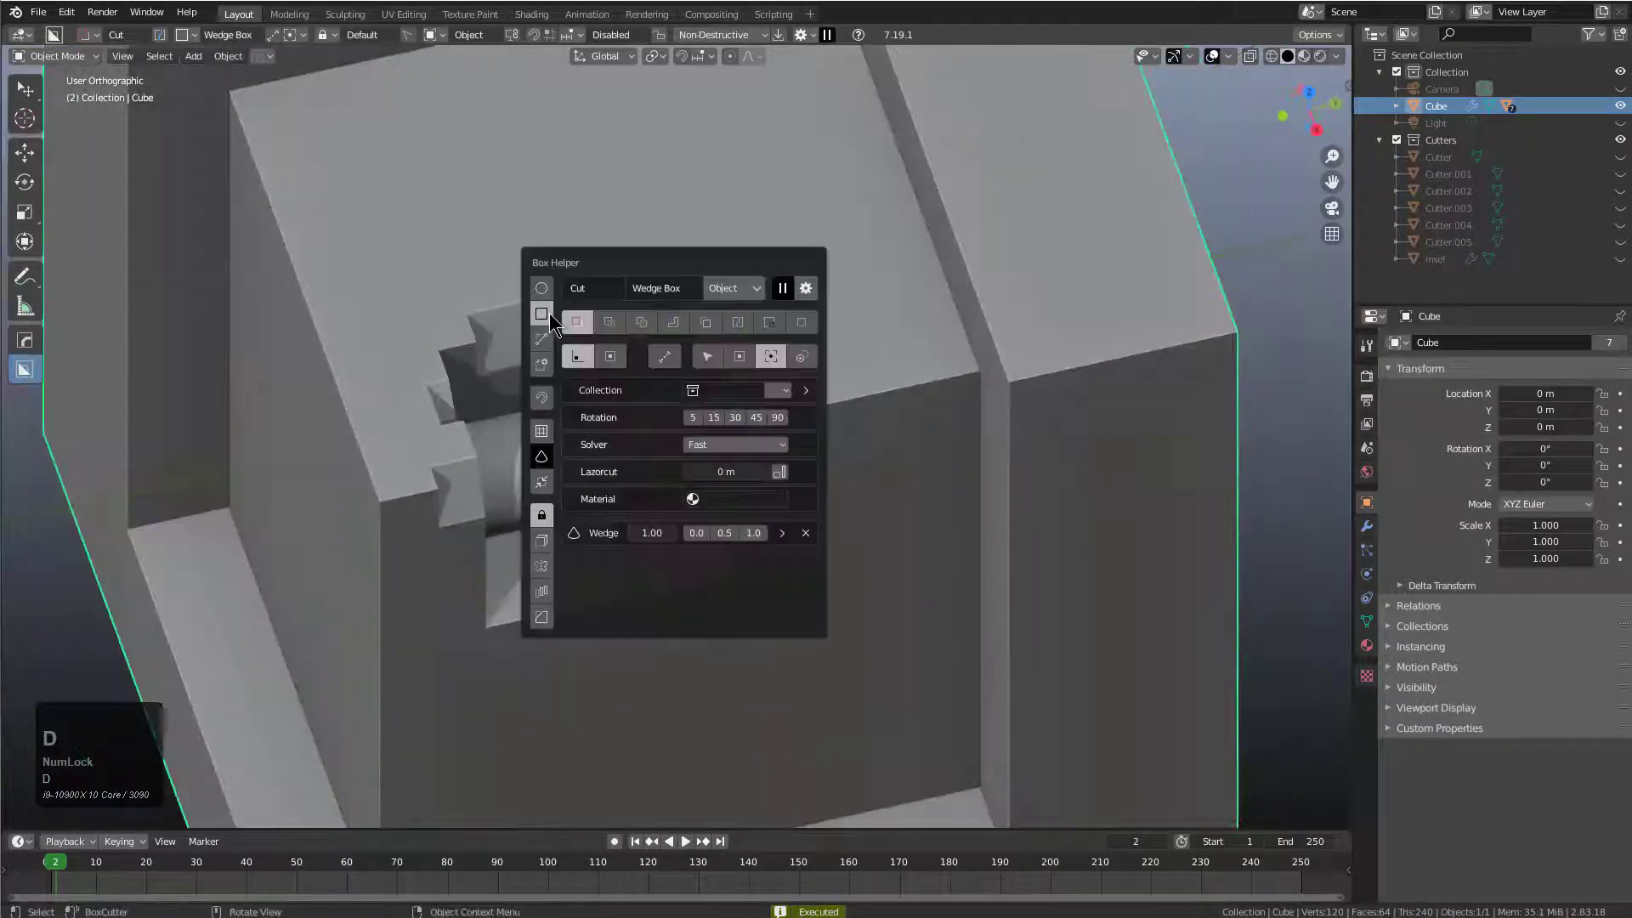
pyautogui.click(542, 316)
pyautogui.moveTo(359, 308)
pyautogui.mouseDown()
pyautogui.moveTo(776, 520)
pyautogui.moveTo(863, 498)
pyautogui.mouseUp()
pyautogui.press('w')
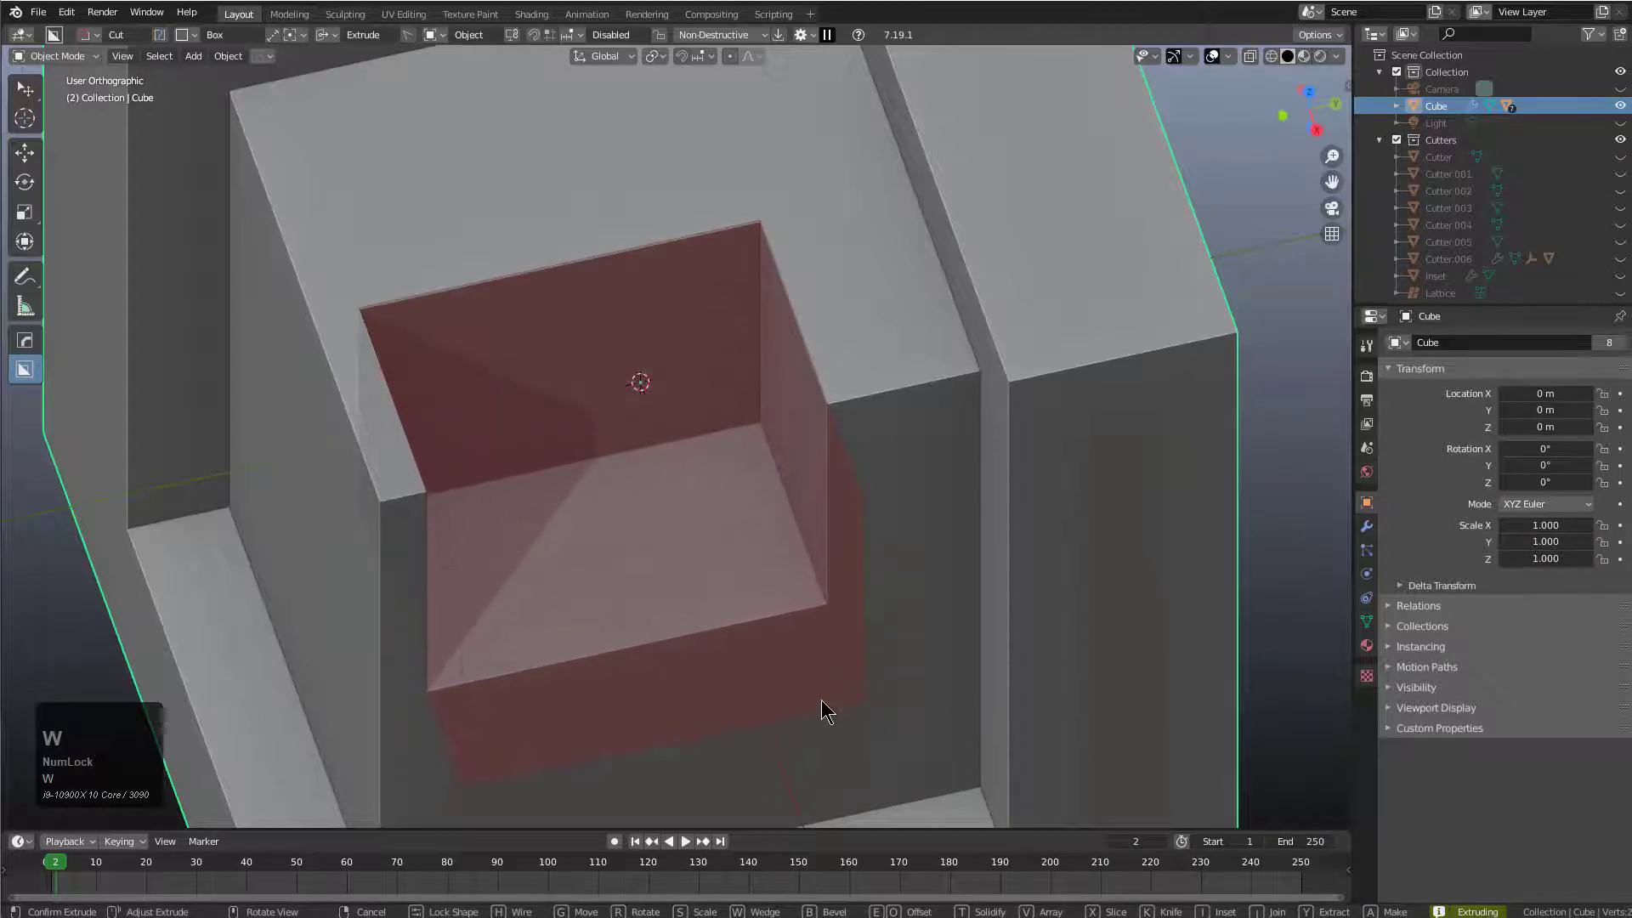
pyautogui.press('y')
pyautogui.moveTo(823, 710); pyautogui.dragTo(825, 704)
pyautogui.click(824, 699)
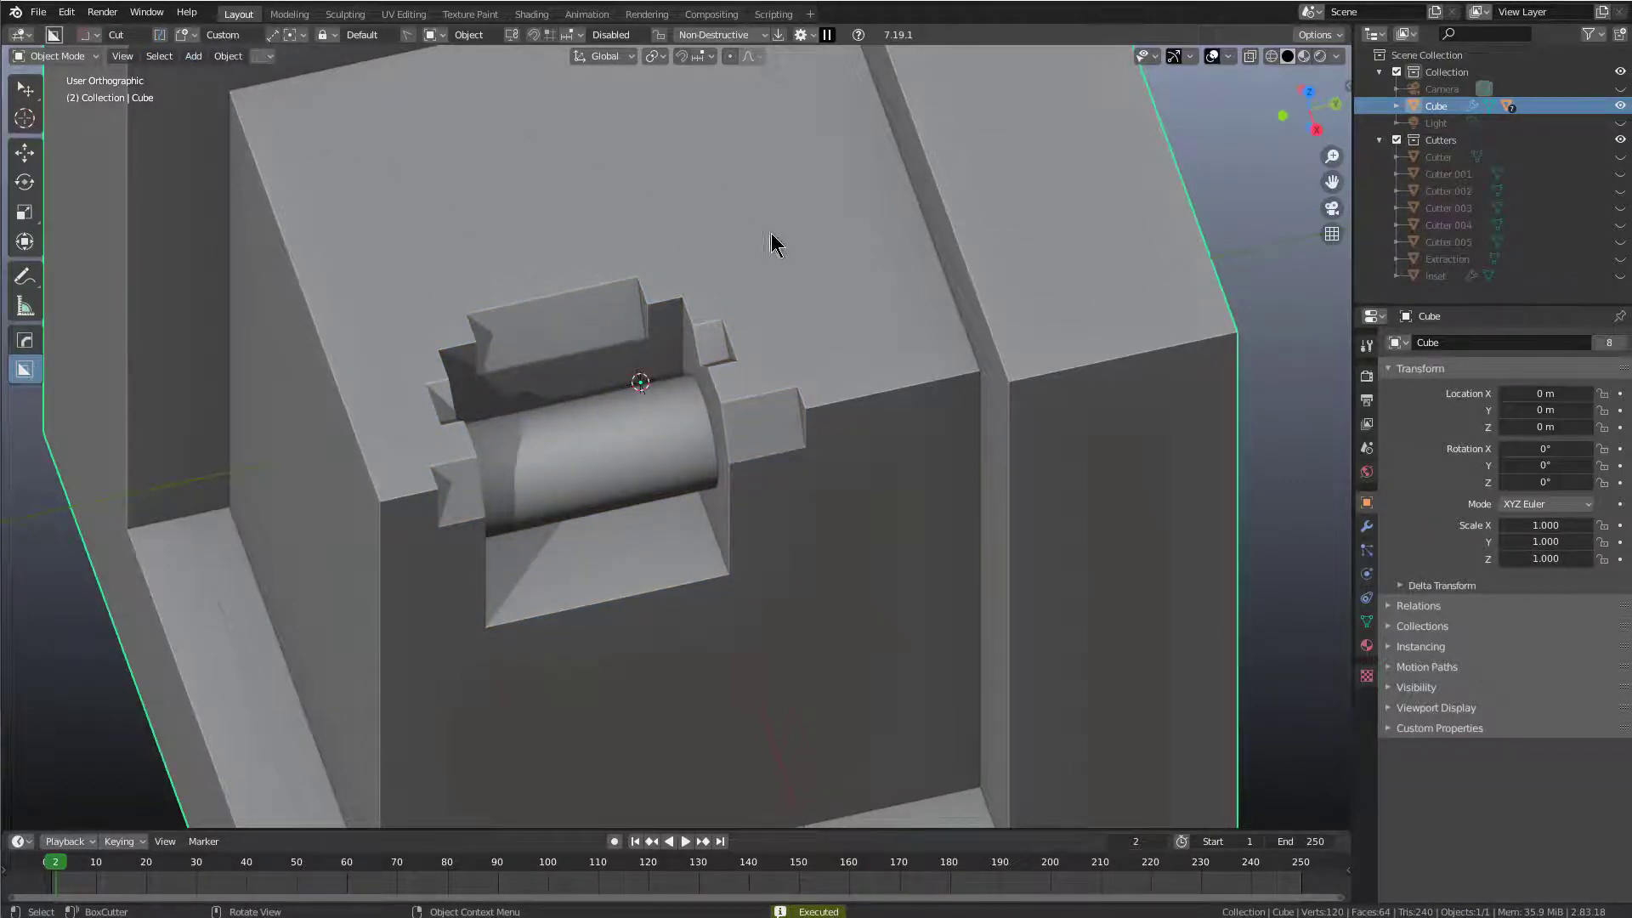
# - Draw the extracted custom cutter on the outer wall's top face and rotate it a quarter turn
pyautogui.moveTo(971, 244)
pyautogui.mouseDown()
pyautogui.moveTo(1121, 320)
pyautogui.moveTo(1088, 299)
pyautogui.moveTo(1114, 317)
pyautogui.moveTo(1122, 274)
pyautogui.moveTo(1127, 302)
pyautogui.mouseUp()
pyautogui.hotkey('shift', '`')
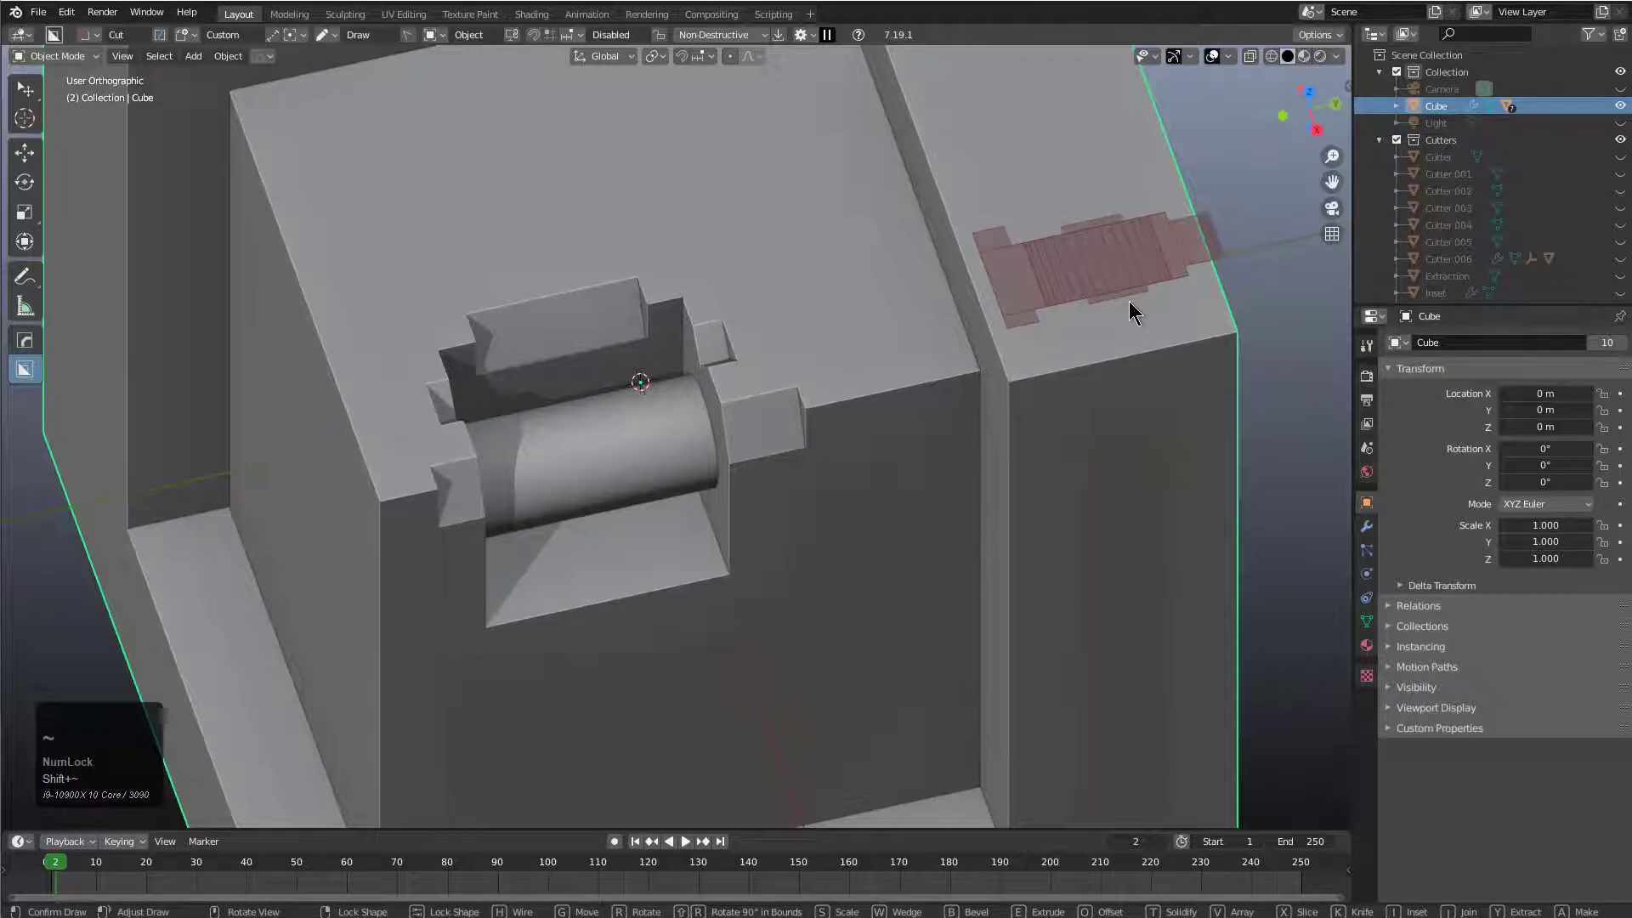
pyautogui.press('r')
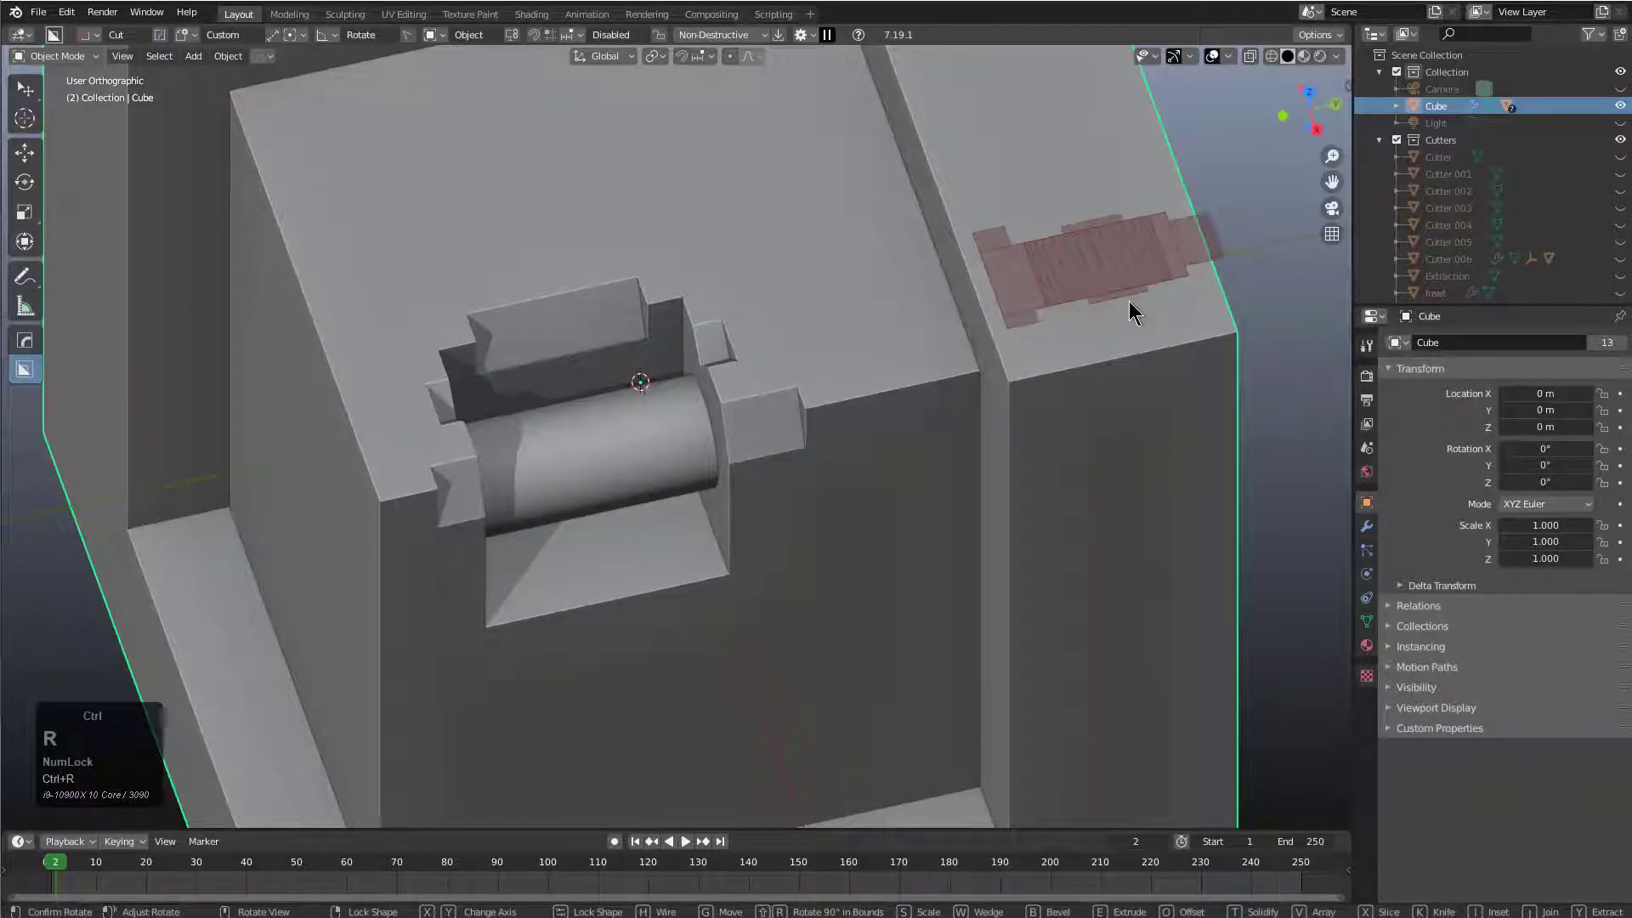
pyautogui.moveTo(1128, 303); pyautogui.dragTo(1057, 287)
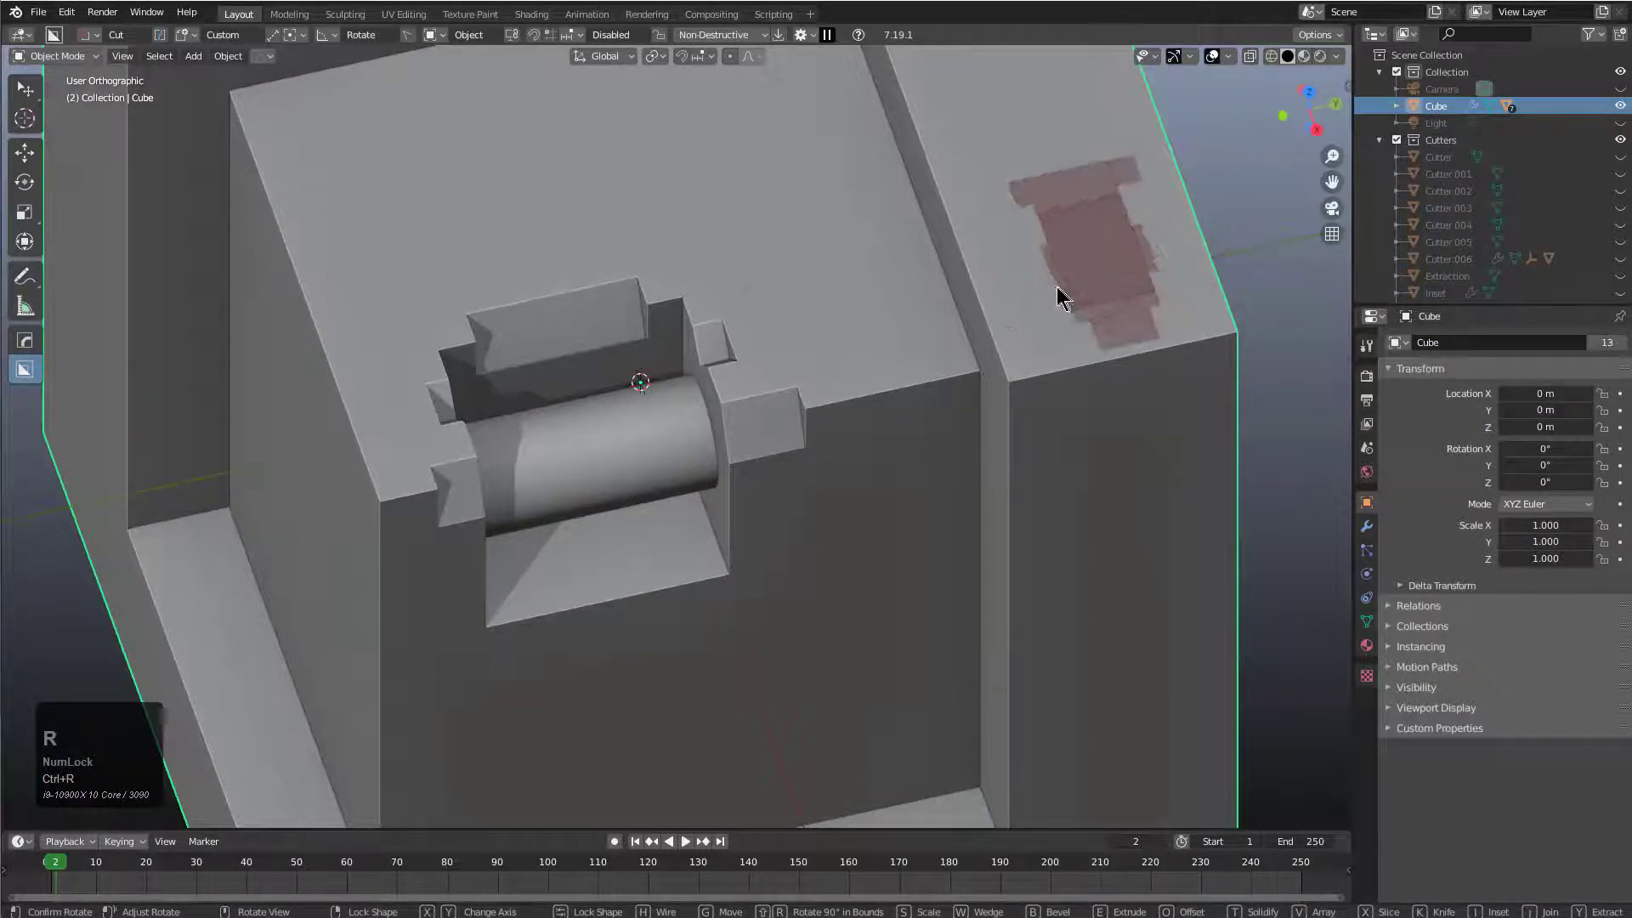
pyautogui.click(1056, 287)
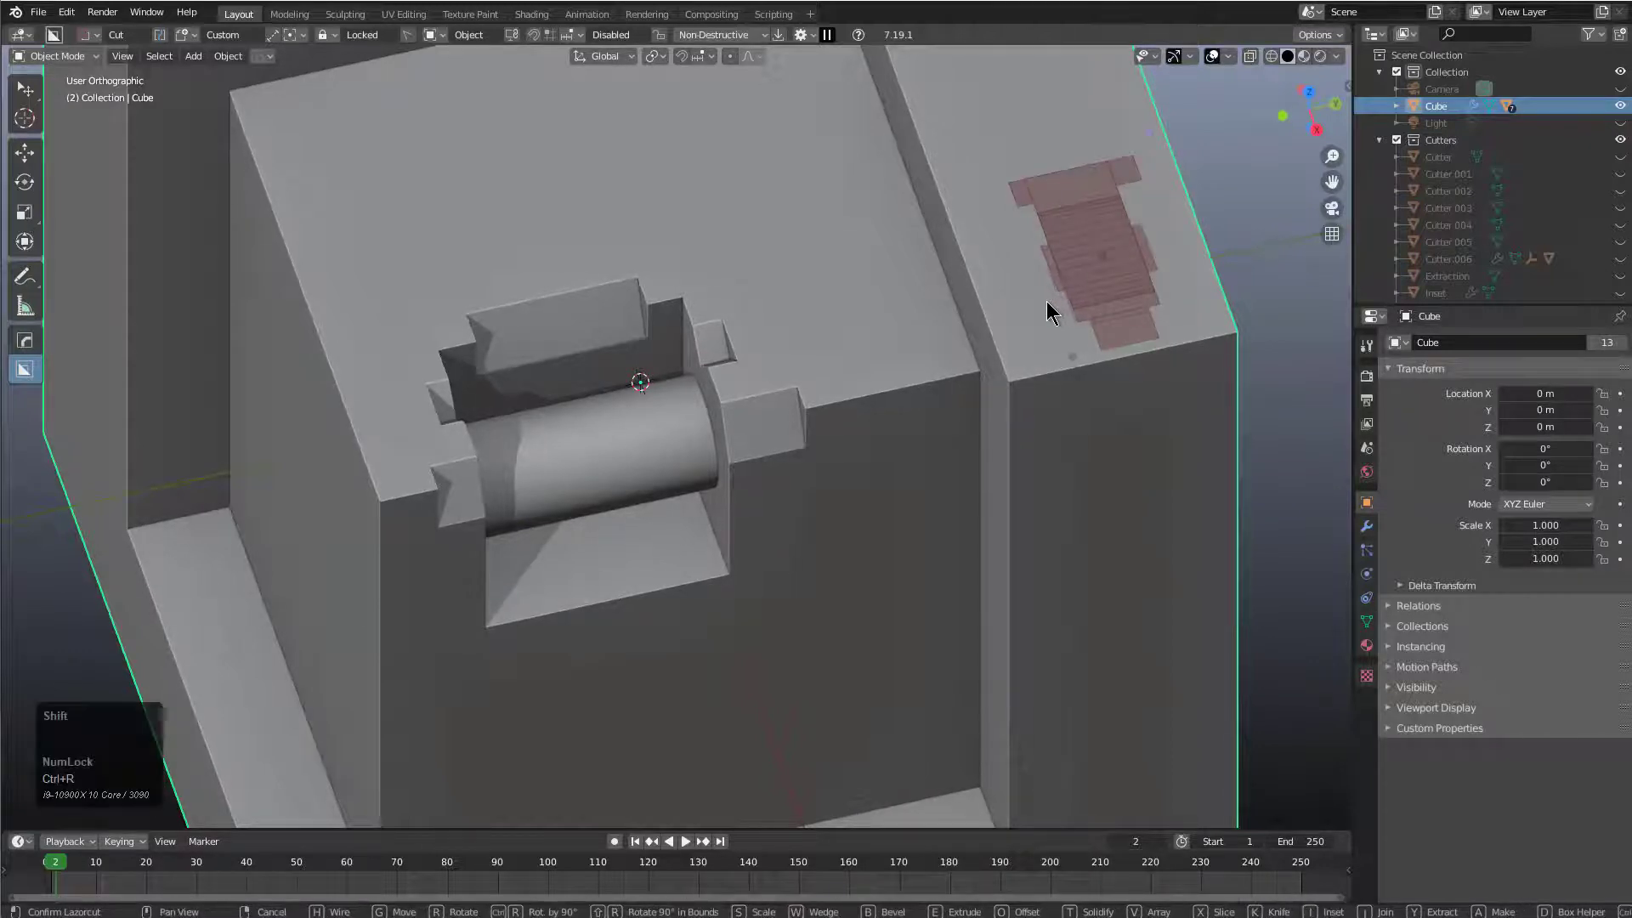
# - Rotate the custom cutter through further quarter turns within its bounds, extrude it down into the outer wall's top face and apply the cut
pyautogui.hotkey('shift', 'r')
pyautogui.hotkey('shift', 'r')
pyautogui.hotkey('shift', 'r')
pyautogui.hotkey('shift', 'r')
pyautogui.hotkey('shift', 'r')
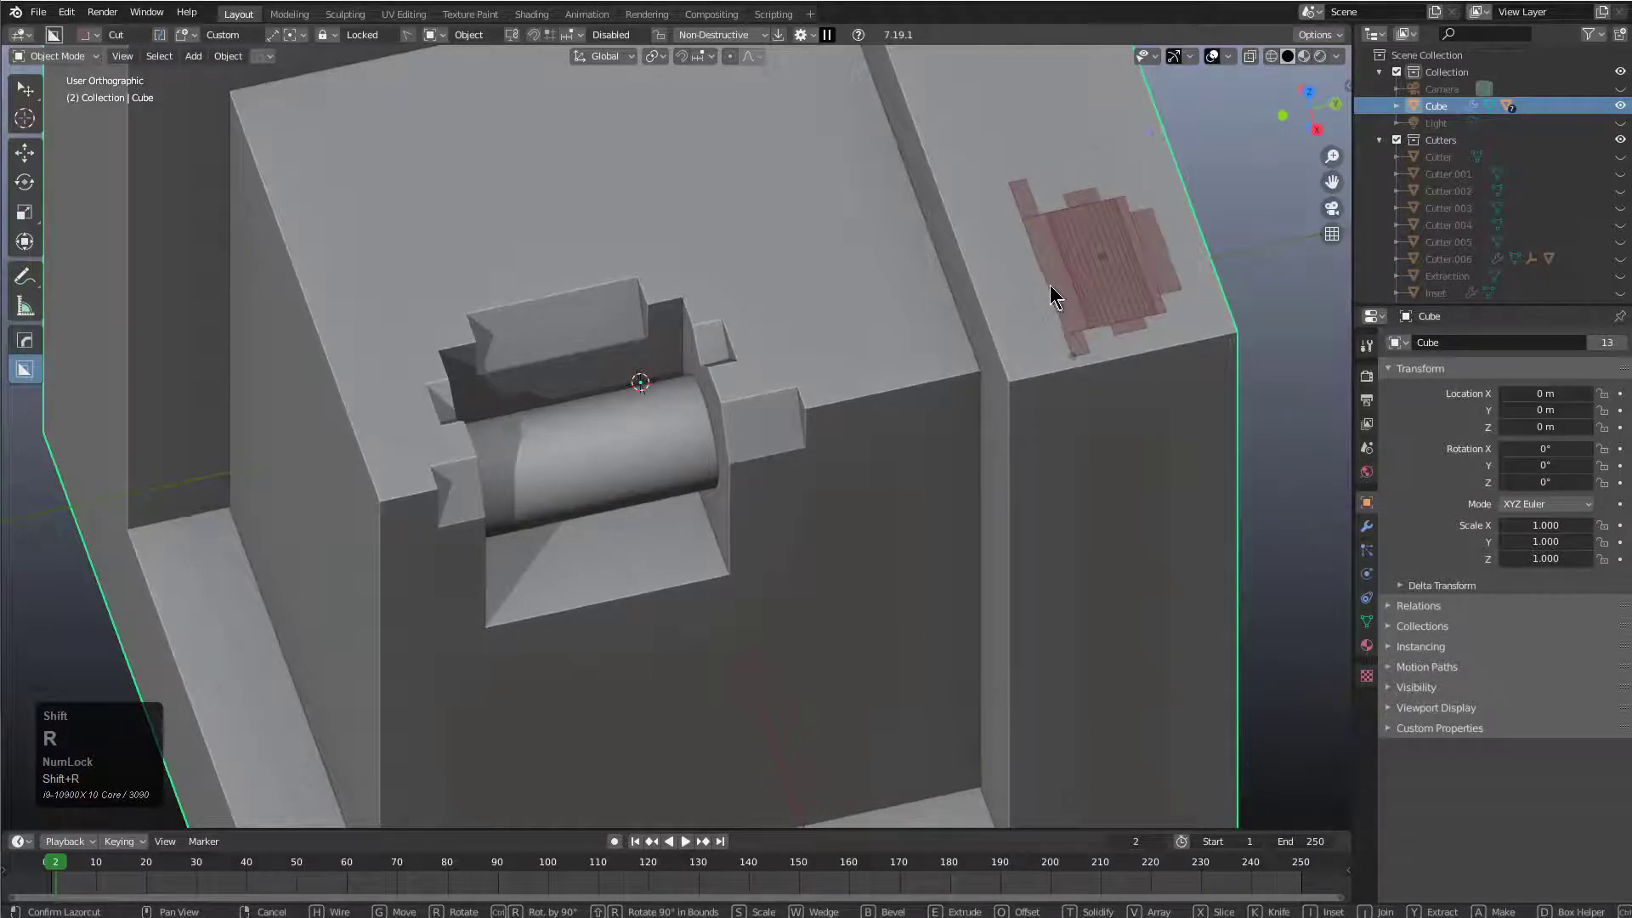
pyautogui.moveTo(1095, 250)
pyautogui.mouseDown()
pyautogui.moveTo(1085, 333)
pyautogui.moveTo(1066, 238)
pyautogui.mouseUp()
pyautogui.moveTo(991, 189); pyautogui.dragTo(874, 241, button='middle')
pyautogui.scroll(3, 731, 362)
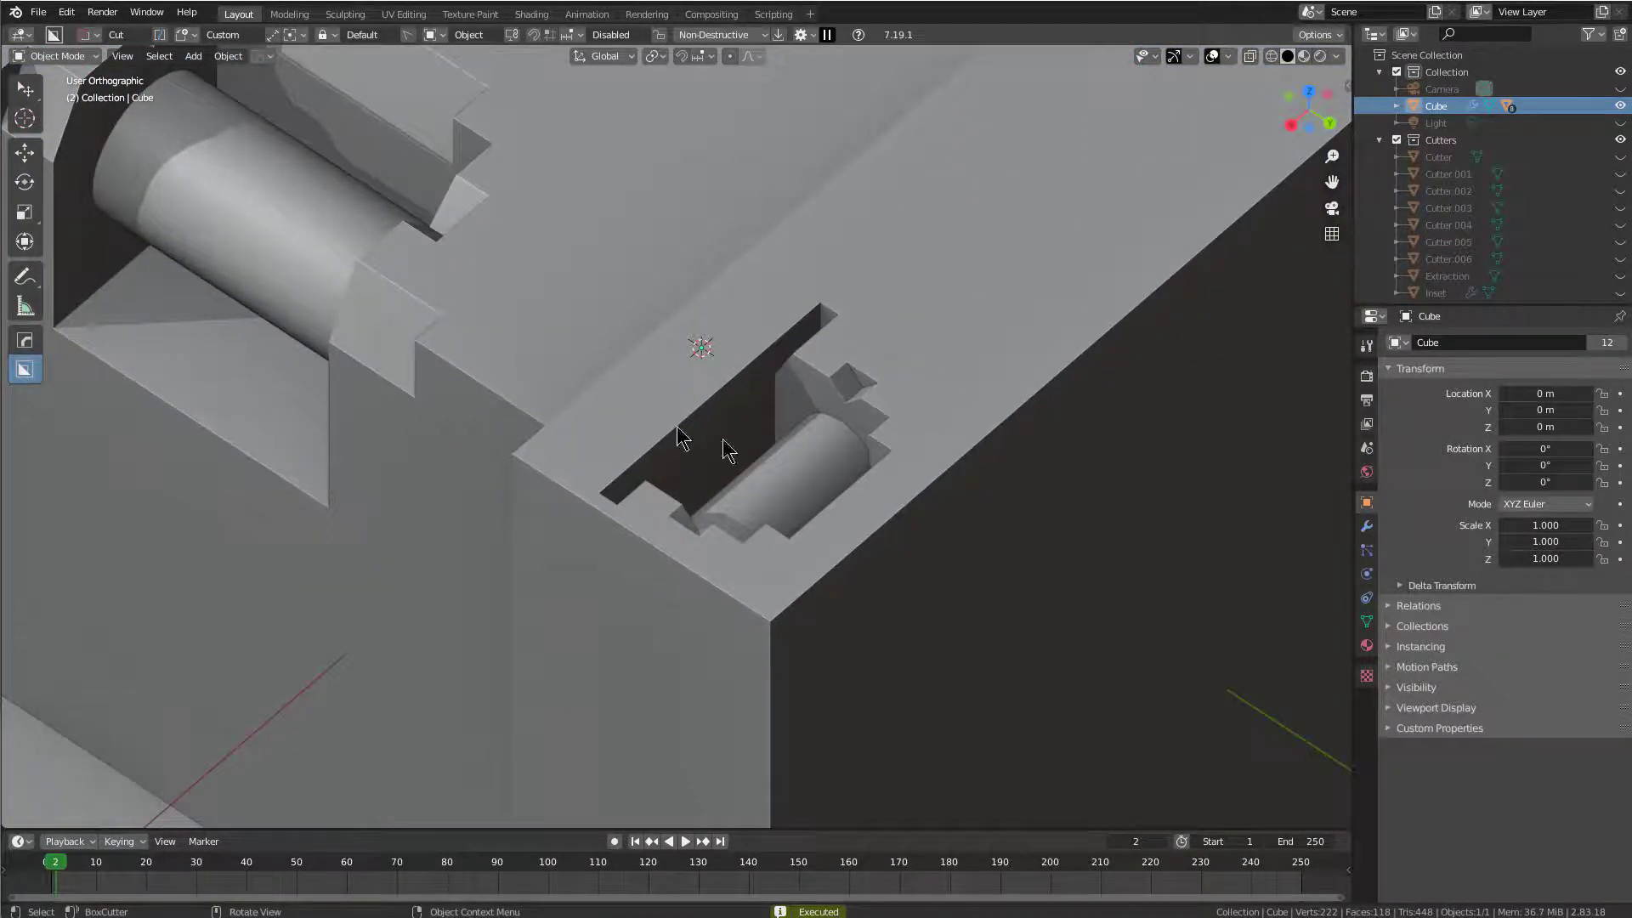
pyautogui.scroll(-2, 725, 336)
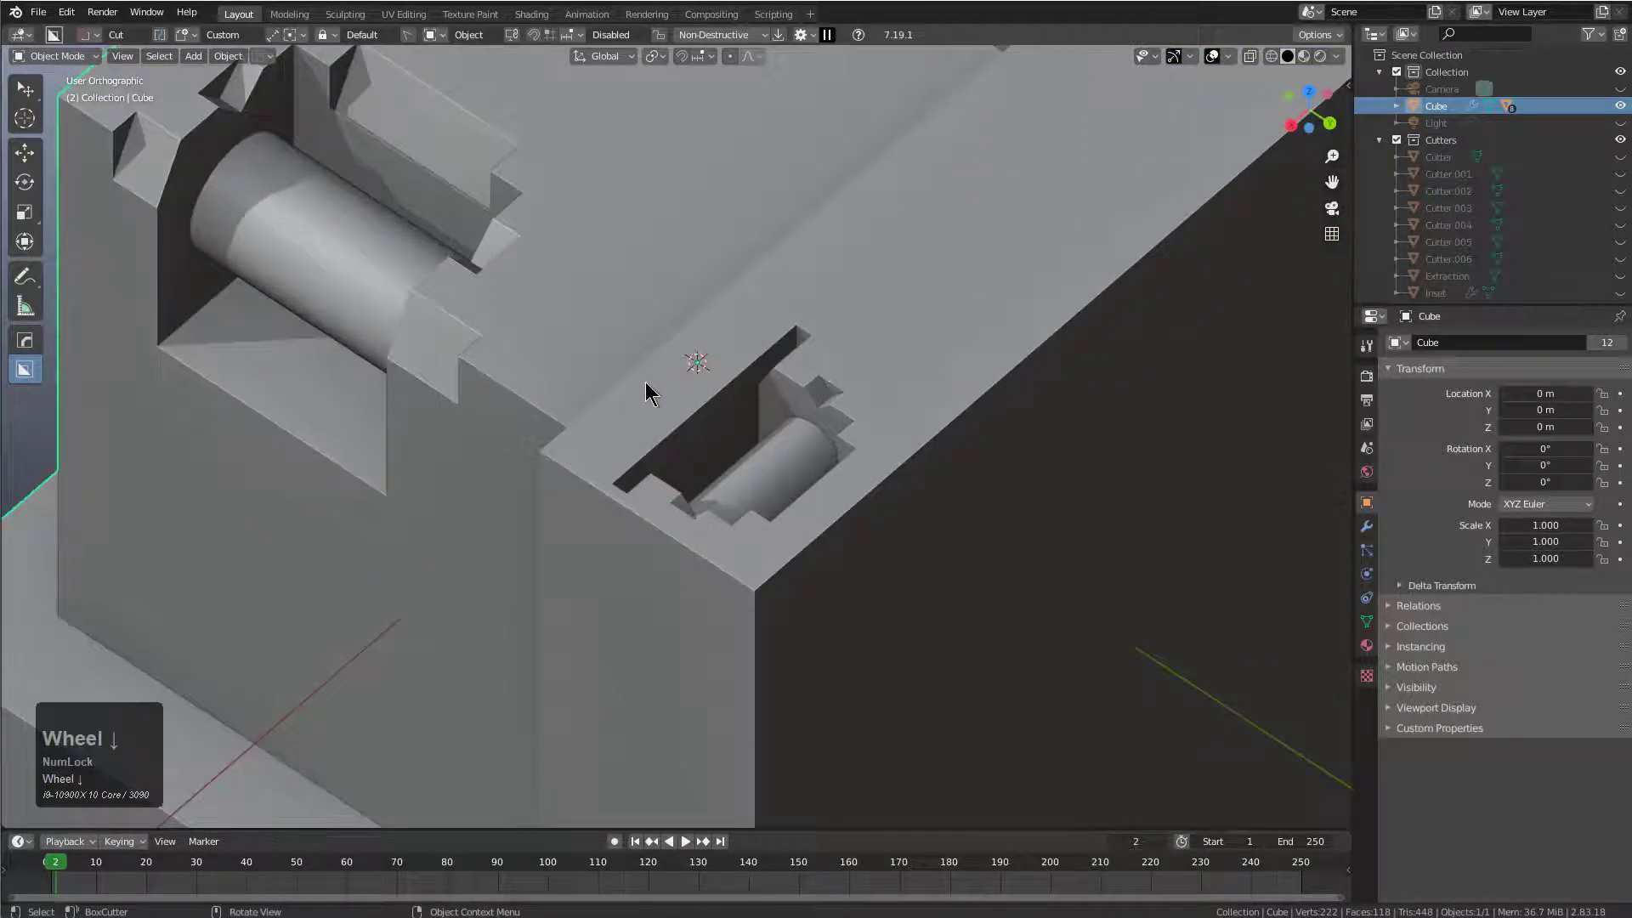
# - Draw the custom cutter across the outer wall's top side edge, rotate it 90° within its bounds, extrude it downward and apply the cut
pyautogui.scroll(-2, 778, 484)
pyautogui.moveTo(672, 471)
pyautogui.mouseDown(button='middle')
pyautogui.moveTo(808, 459)
pyautogui.moveTo(971, 380)
pyautogui.moveTo(910, 393)
pyautogui.mouseUp(button='middle')
pyautogui.scroll(-1, 910, 393)
pyautogui.moveTo(722, 425)
pyautogui.mouseDown()
pyautogui.moveTo(896, 469)
pyautogui.moveTo(834, 417)
pyautogui.mouseUp()
pyautogui.press('Tab')
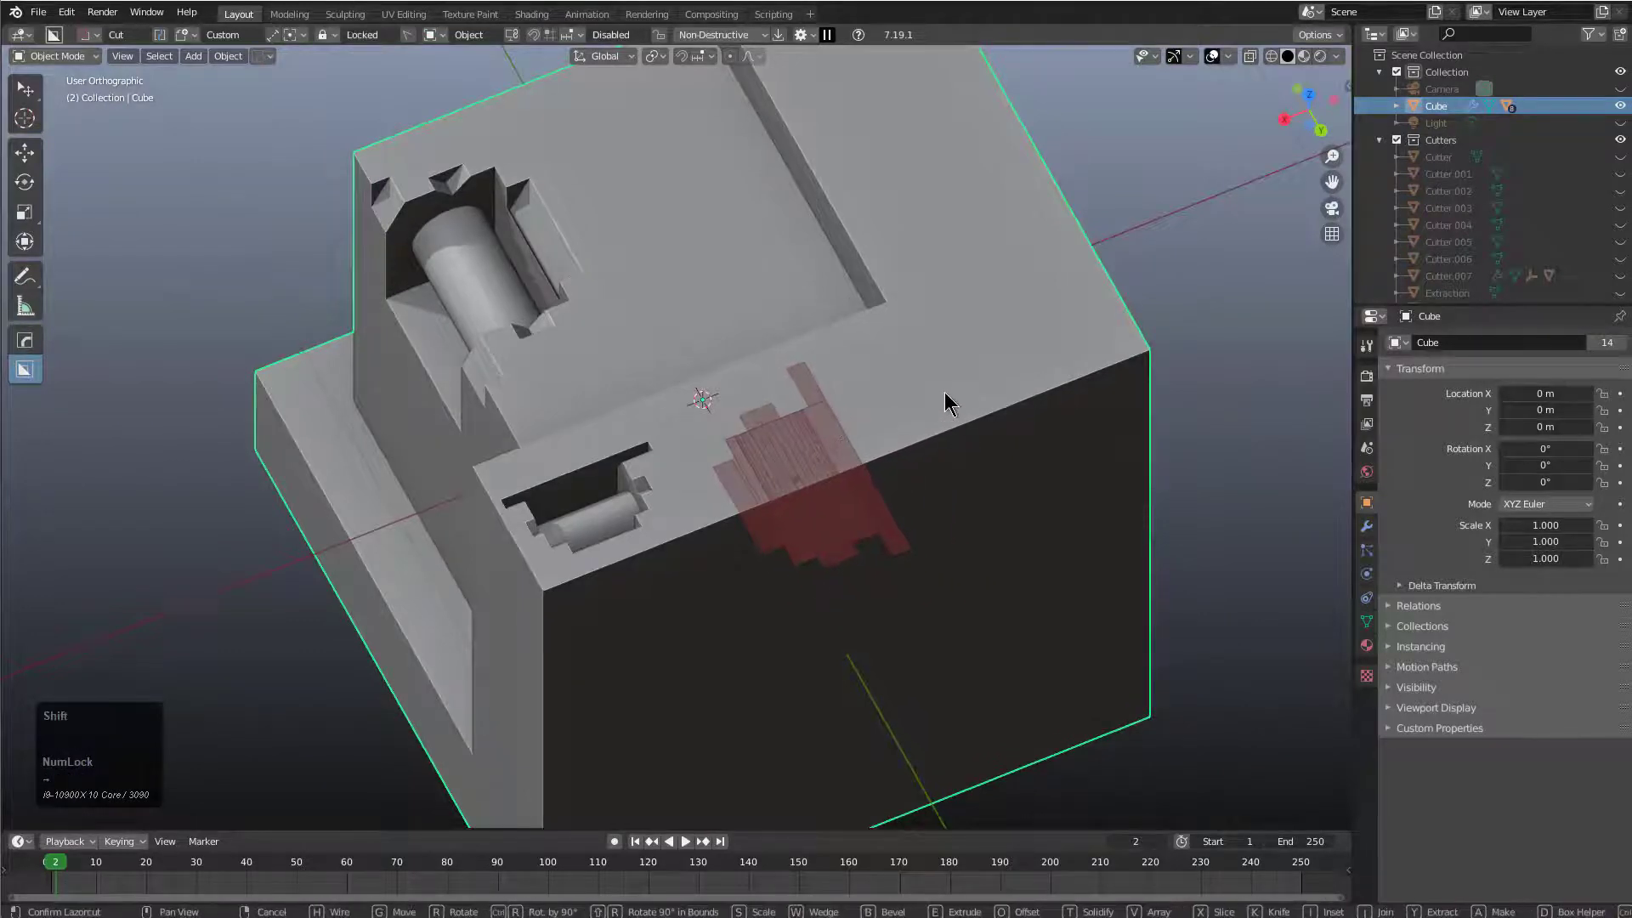
pyautogui.hotkey('shift', '`')
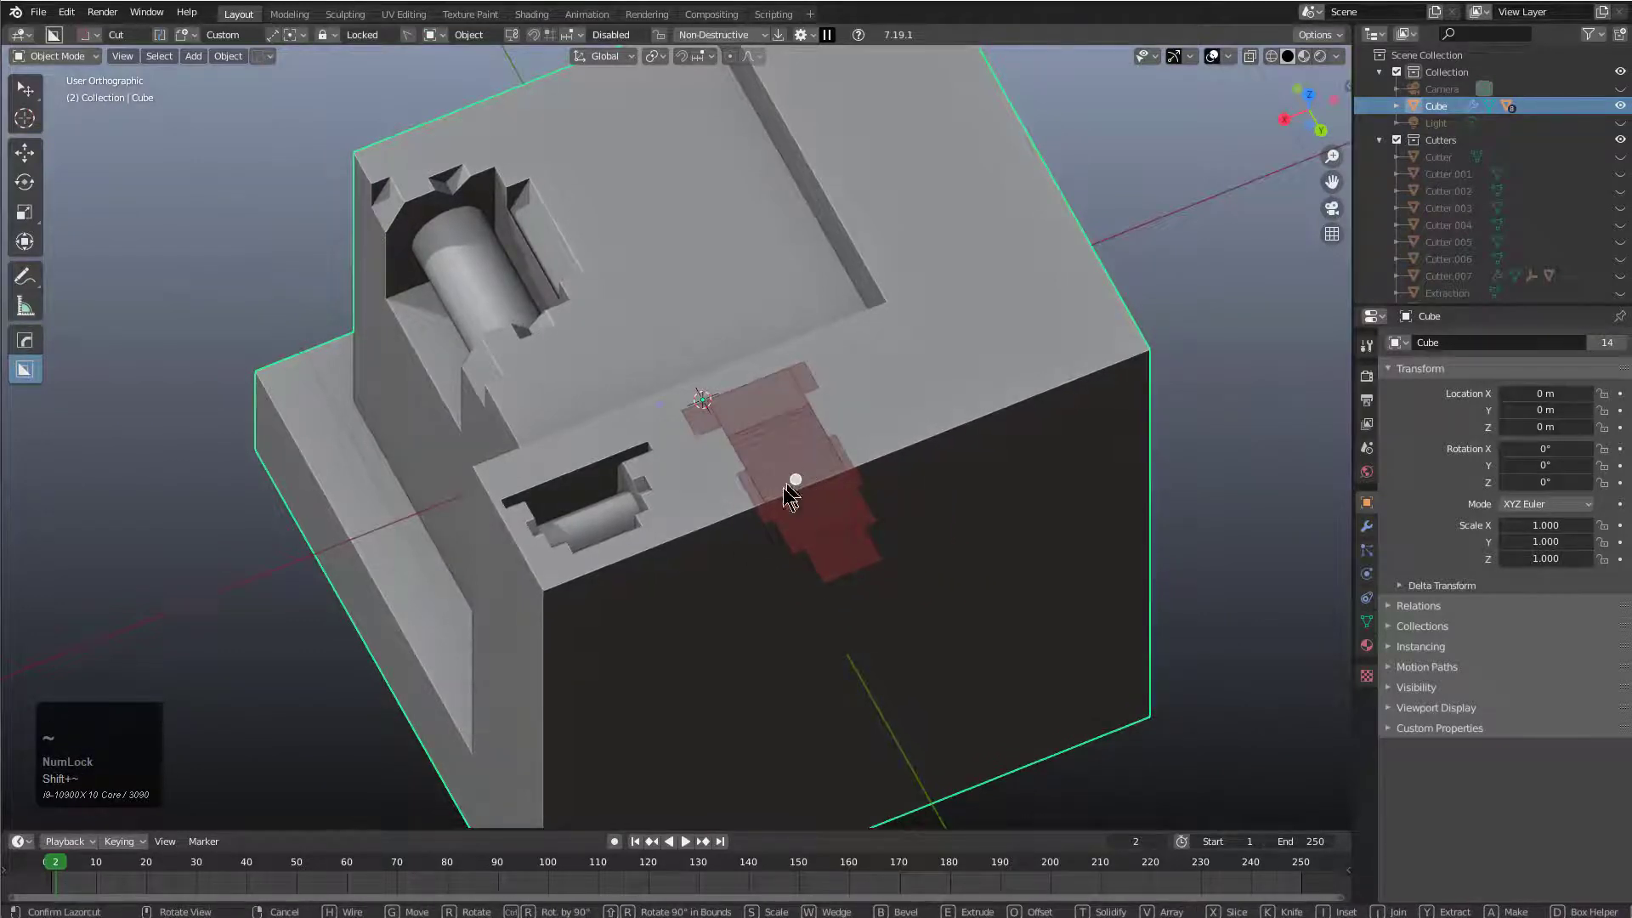
pyautogui.moveTo(791, 475); pyautogui.dragTo(806, 568)
pyautogui.moveTo(805, 568); pyautogui.dragTo(850, 230, button='middle')
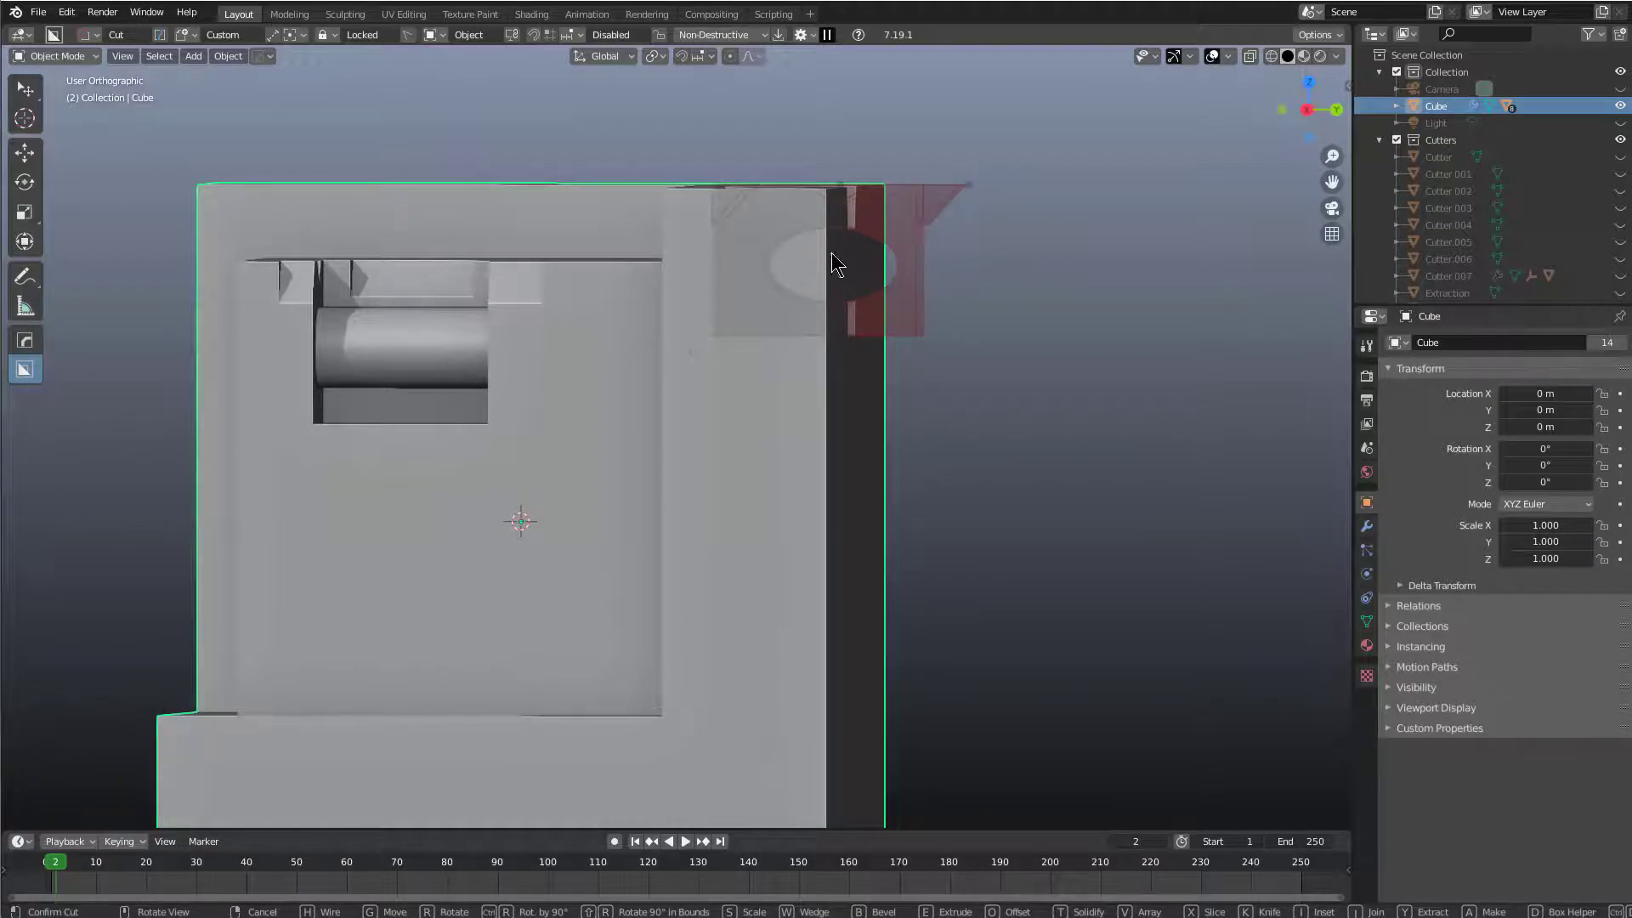
pyautogui.click(896, 255)
pyautogui.moveTo(896, 253); pyautogui.dragTo(698, 364, button='middle')
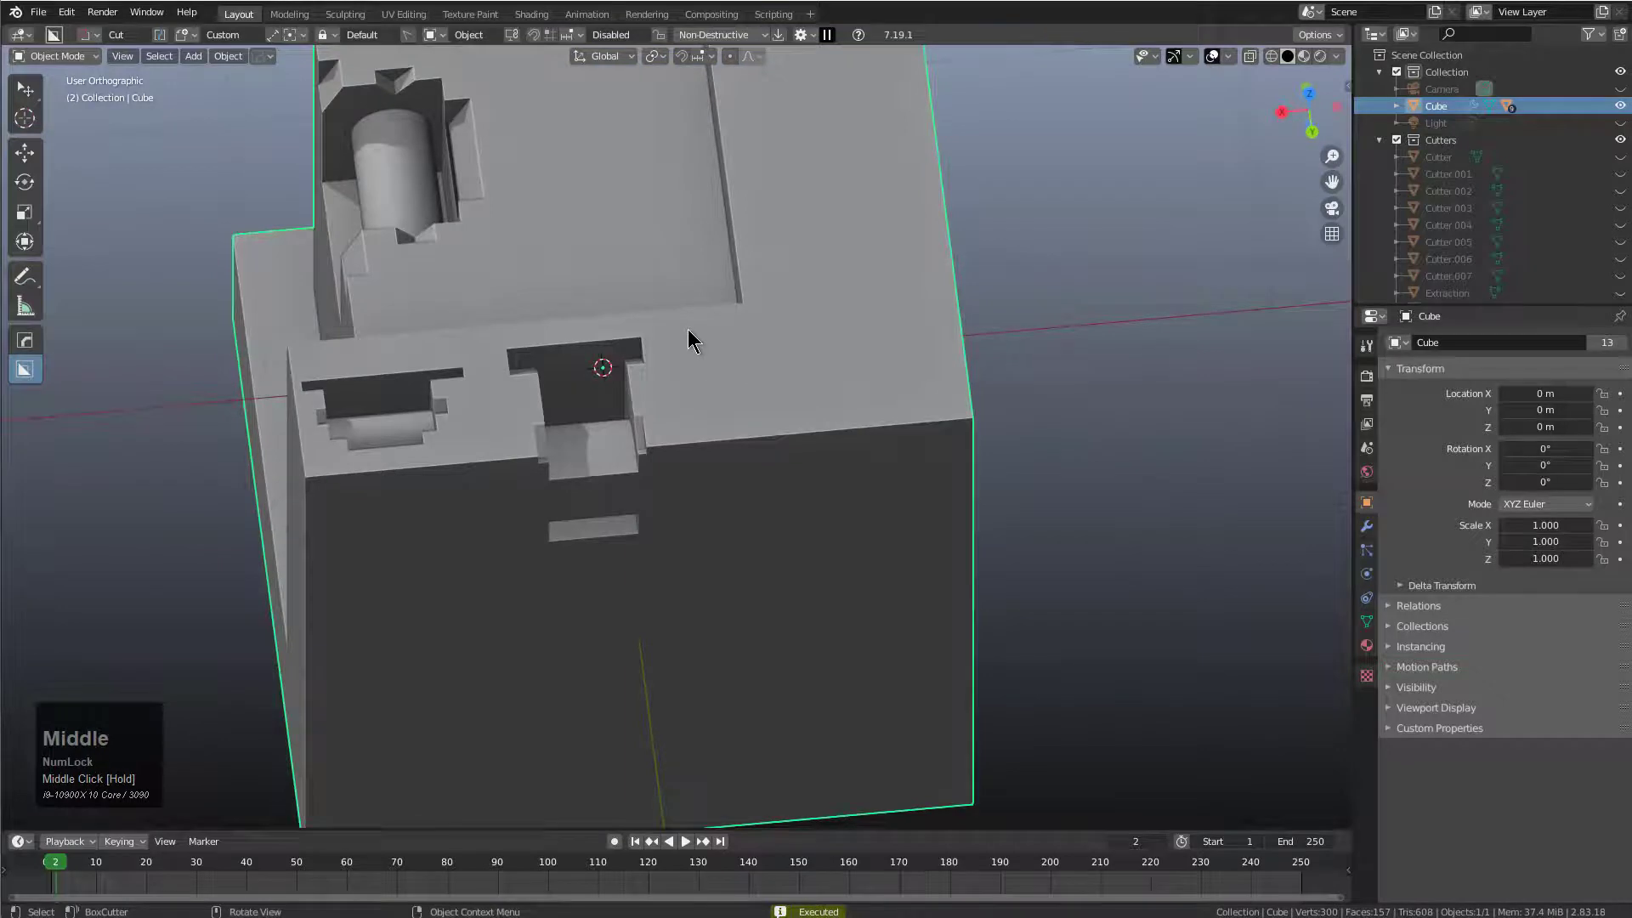
# - Cut another, narrower custom cutter into the same wall edge, between the previous cut and the cube's corner
pyautogui.moveTo(691, 340)
pyautogui.mouseDown()
pyautogui.moveTo(823, 401)
pyautogui.moveTo(805, 399)
pyautogui.moveTo(794, 459)
pyautogui.moveTo(787, 594)
pyautogui.mouseUp()
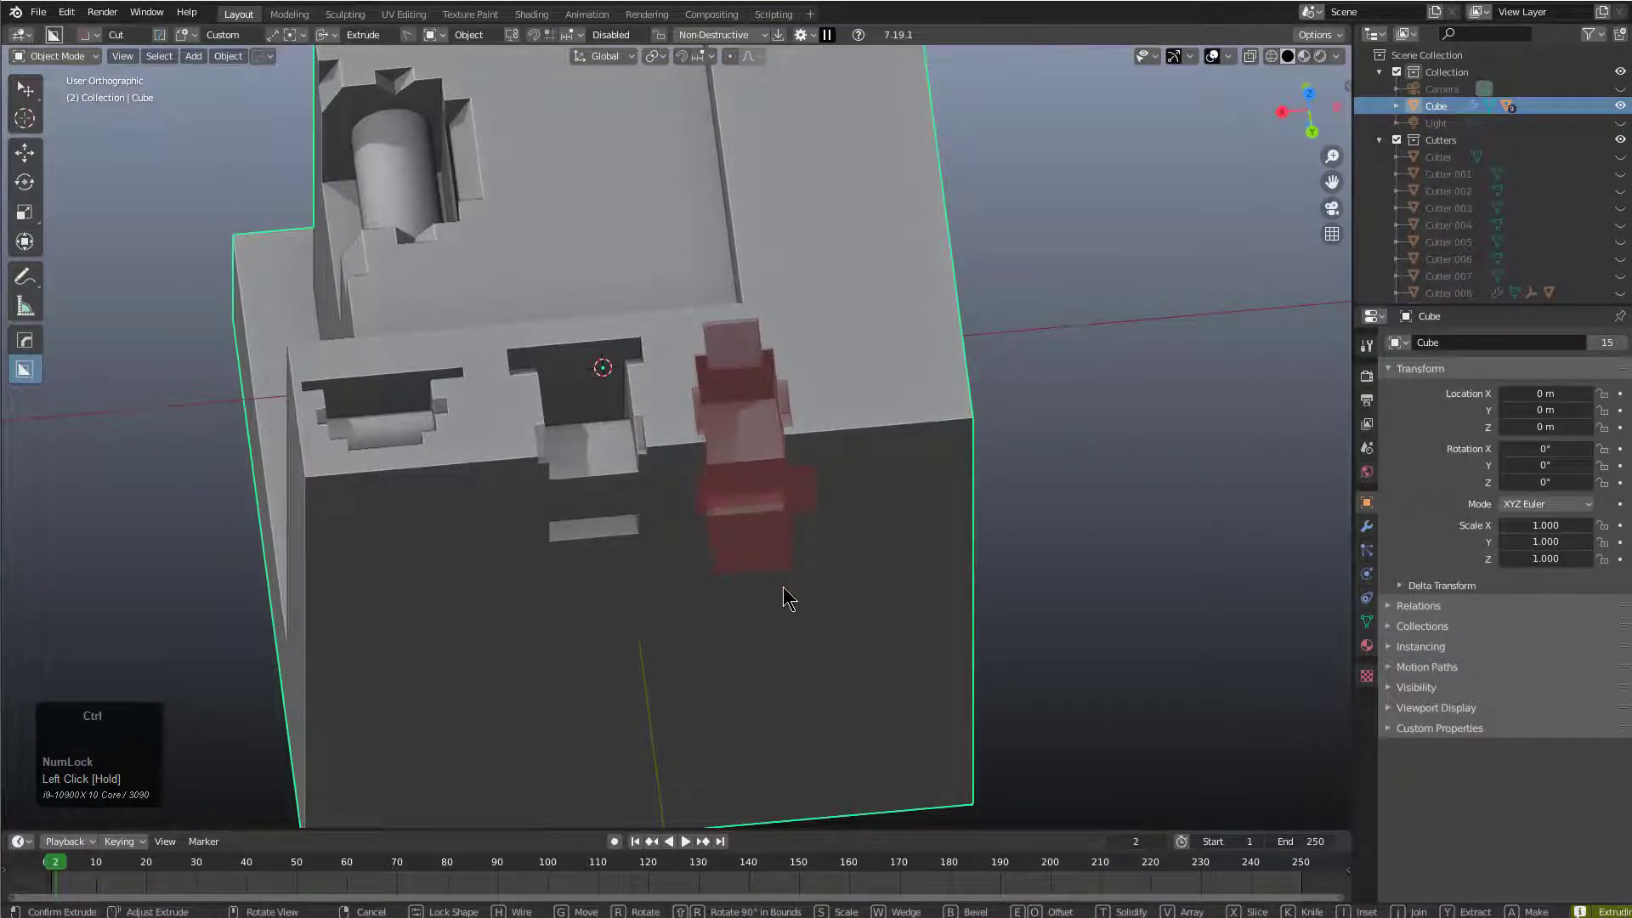
pyautogui.moveTo(787, 594); pyautogui.dragTo(921, 455, button='middle')
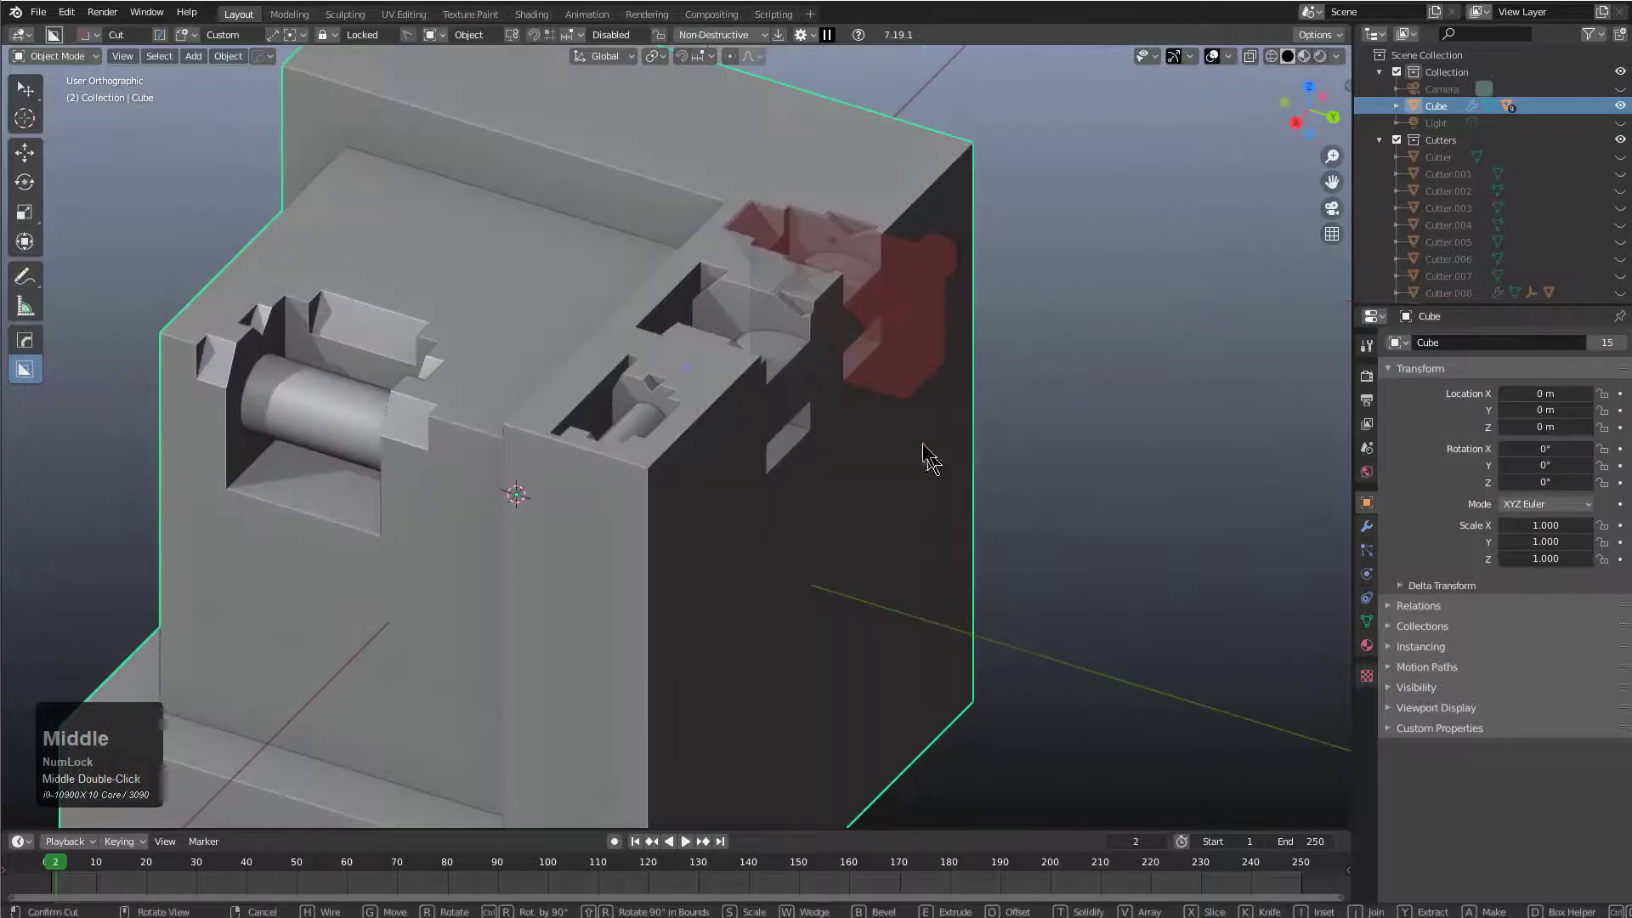
pyautogui.moveTo(885, 309); pyautogui.dragTo(795, 247, button='middle')
# - Cut a larger custom cutter shape into the cube's top corner and check the result with X-ray display
pyautogui.moveTo(814, 192)
pyautogui.mouseDown()
pyautogui.moveTo(989, 441)
pyautogui.moveTo(1044, 452)
pyautogui.mouseUp()
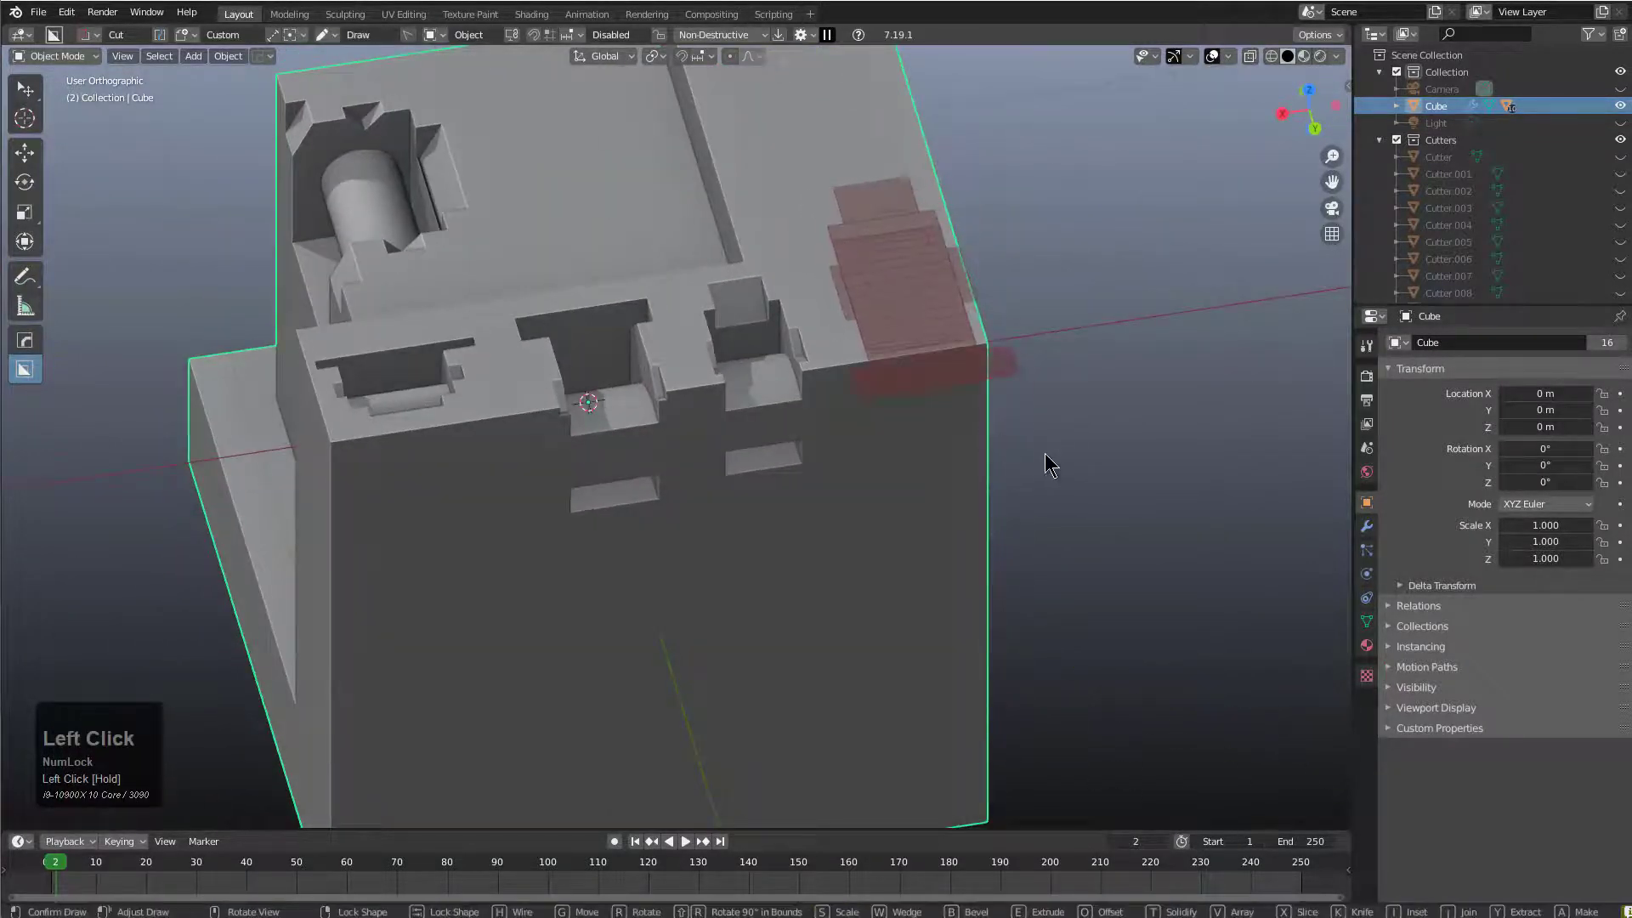
pyautogui.click(1010, 675)
pyautogui.moveTo(915, 407); pyautogui.dragTo(930, 189, button='middle')
pyautogui.hotkey('alt', 'z')
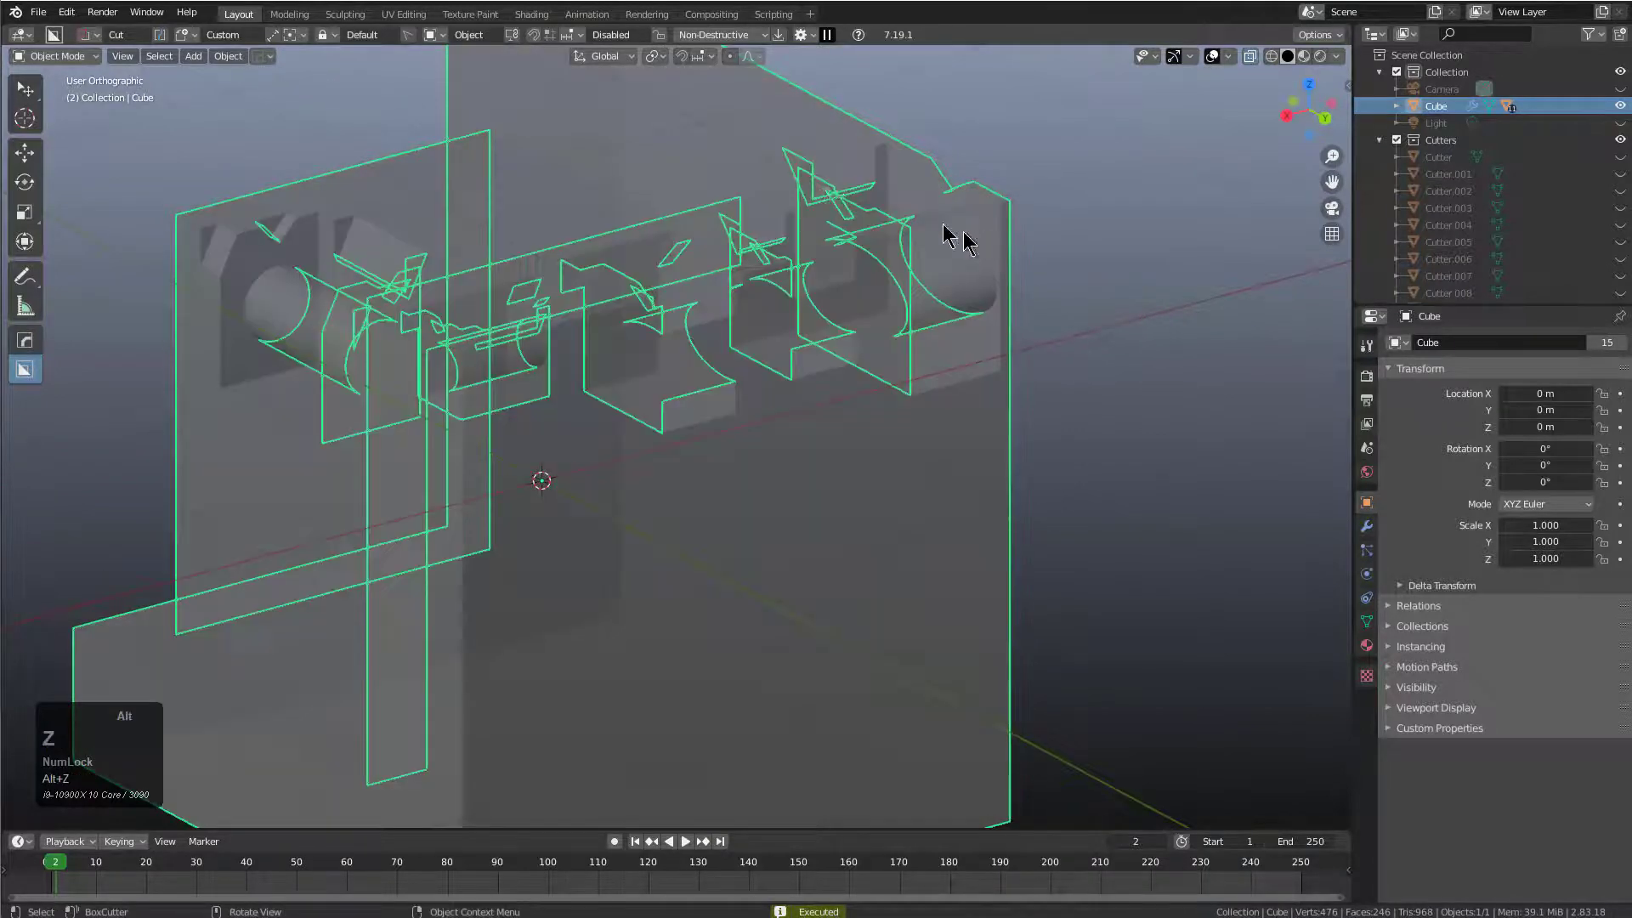
pyautogui.hotkey('alt', 'z')
pyautogui.moveTo(891, 302); pyautogui.dragTo(854, 425, button='middle')
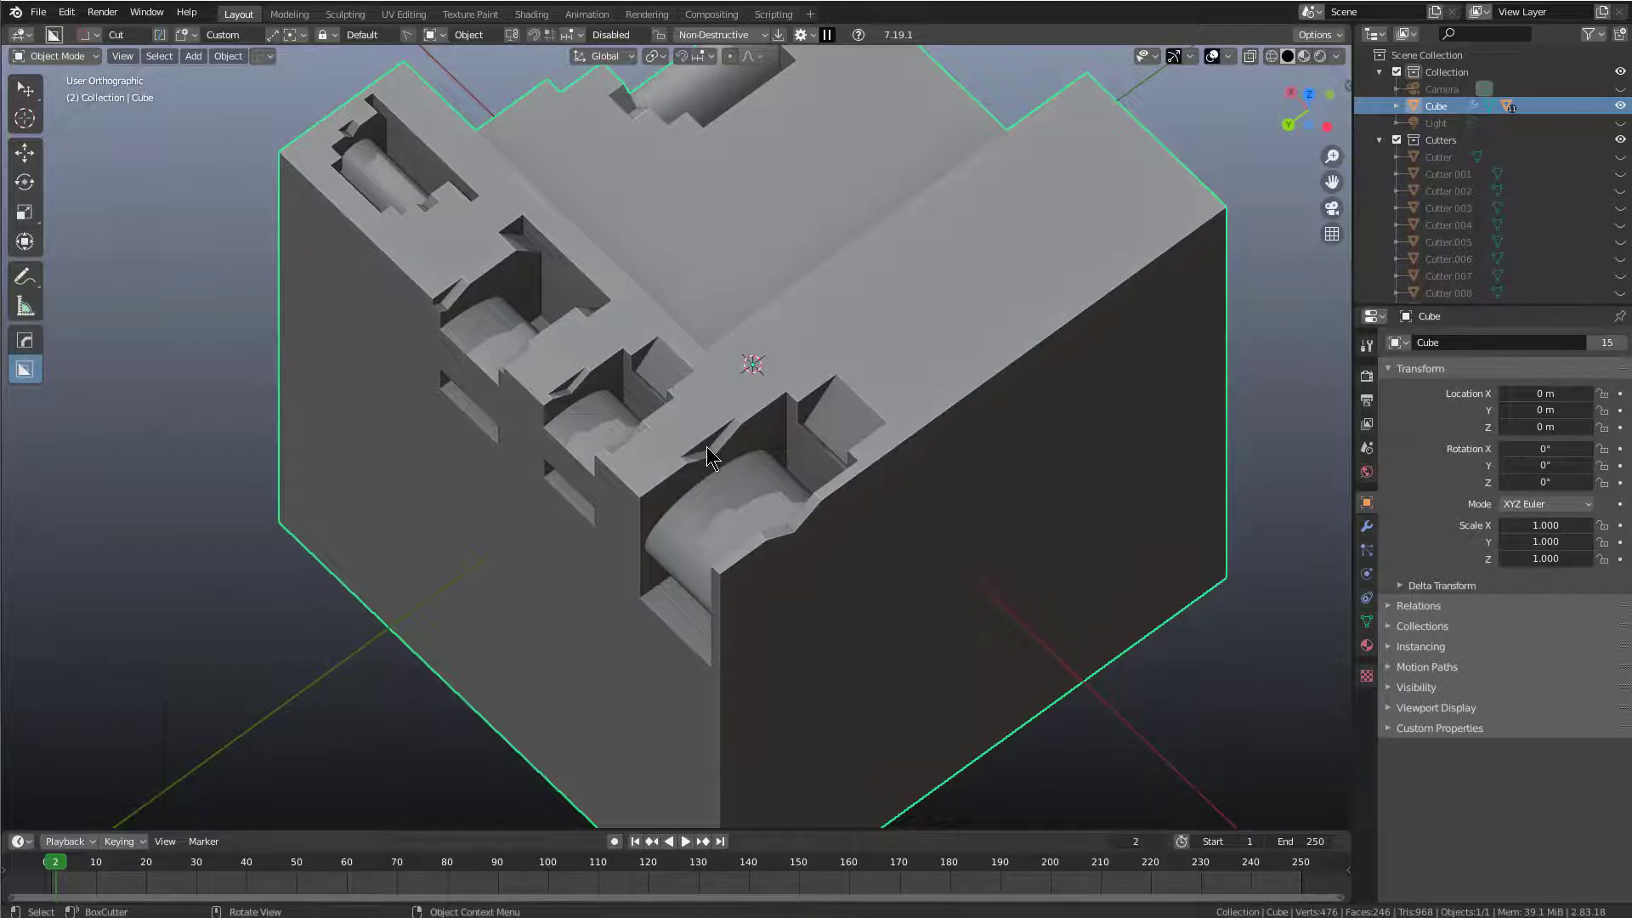
# - Draw the custom cutter on the adjoining wall's top face, rotate it 90° within its bounds and move it closer to the outer edge
pyautogui.moveTo(814, 331); pyautogui.dragTo(991, 357)
pyautogui.press('Tab')
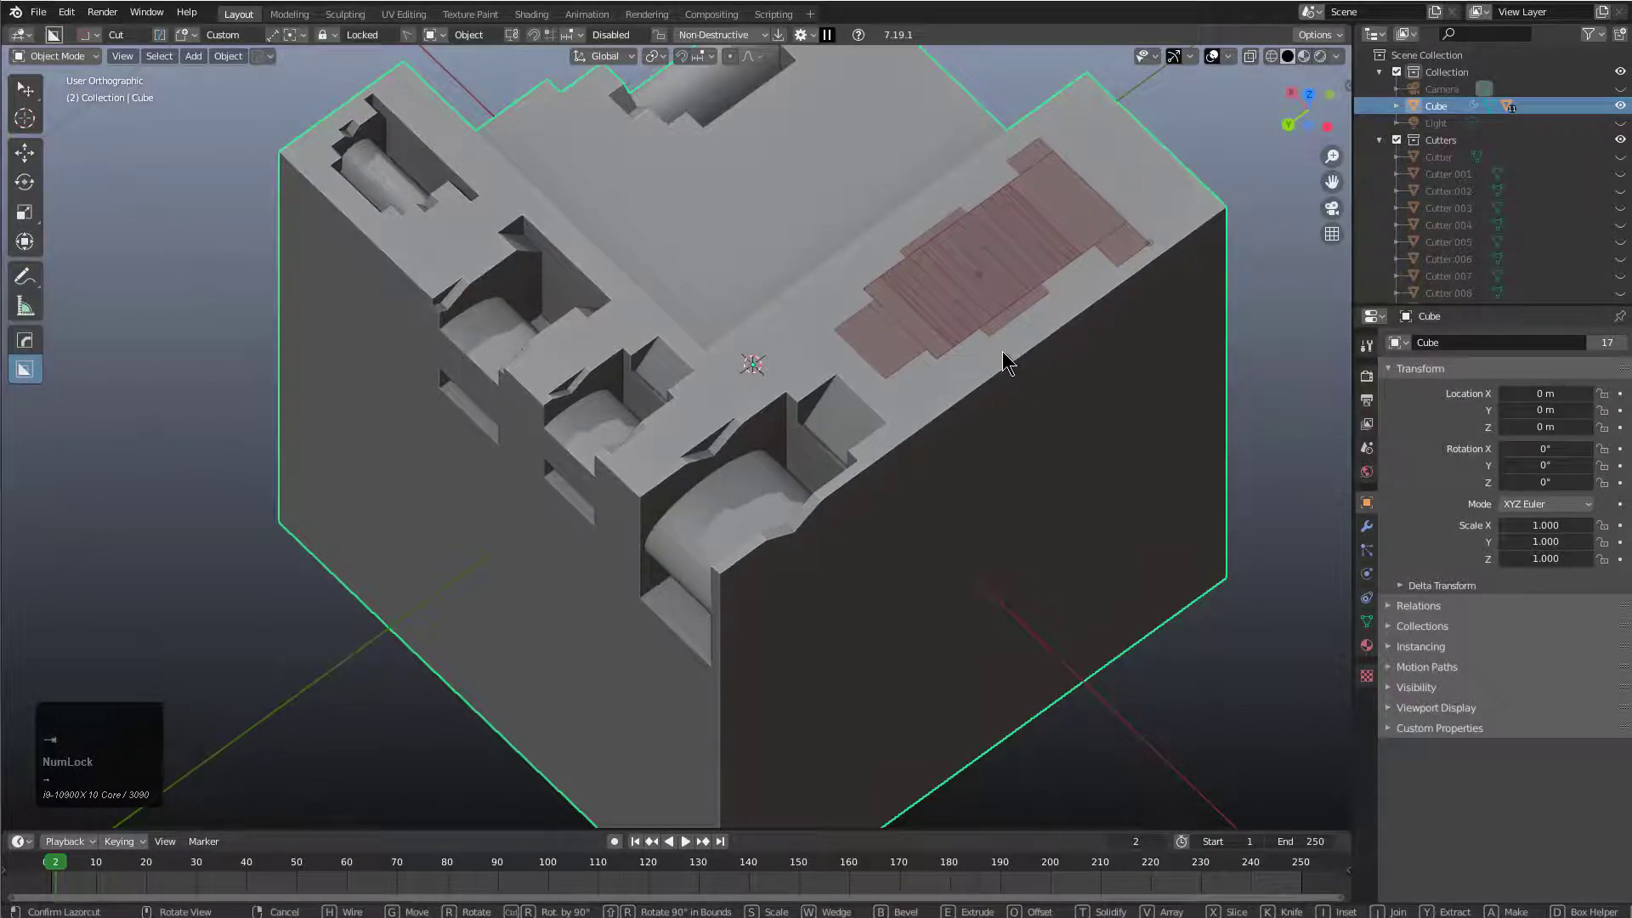
pyautogui.hotkey('shift', '`')
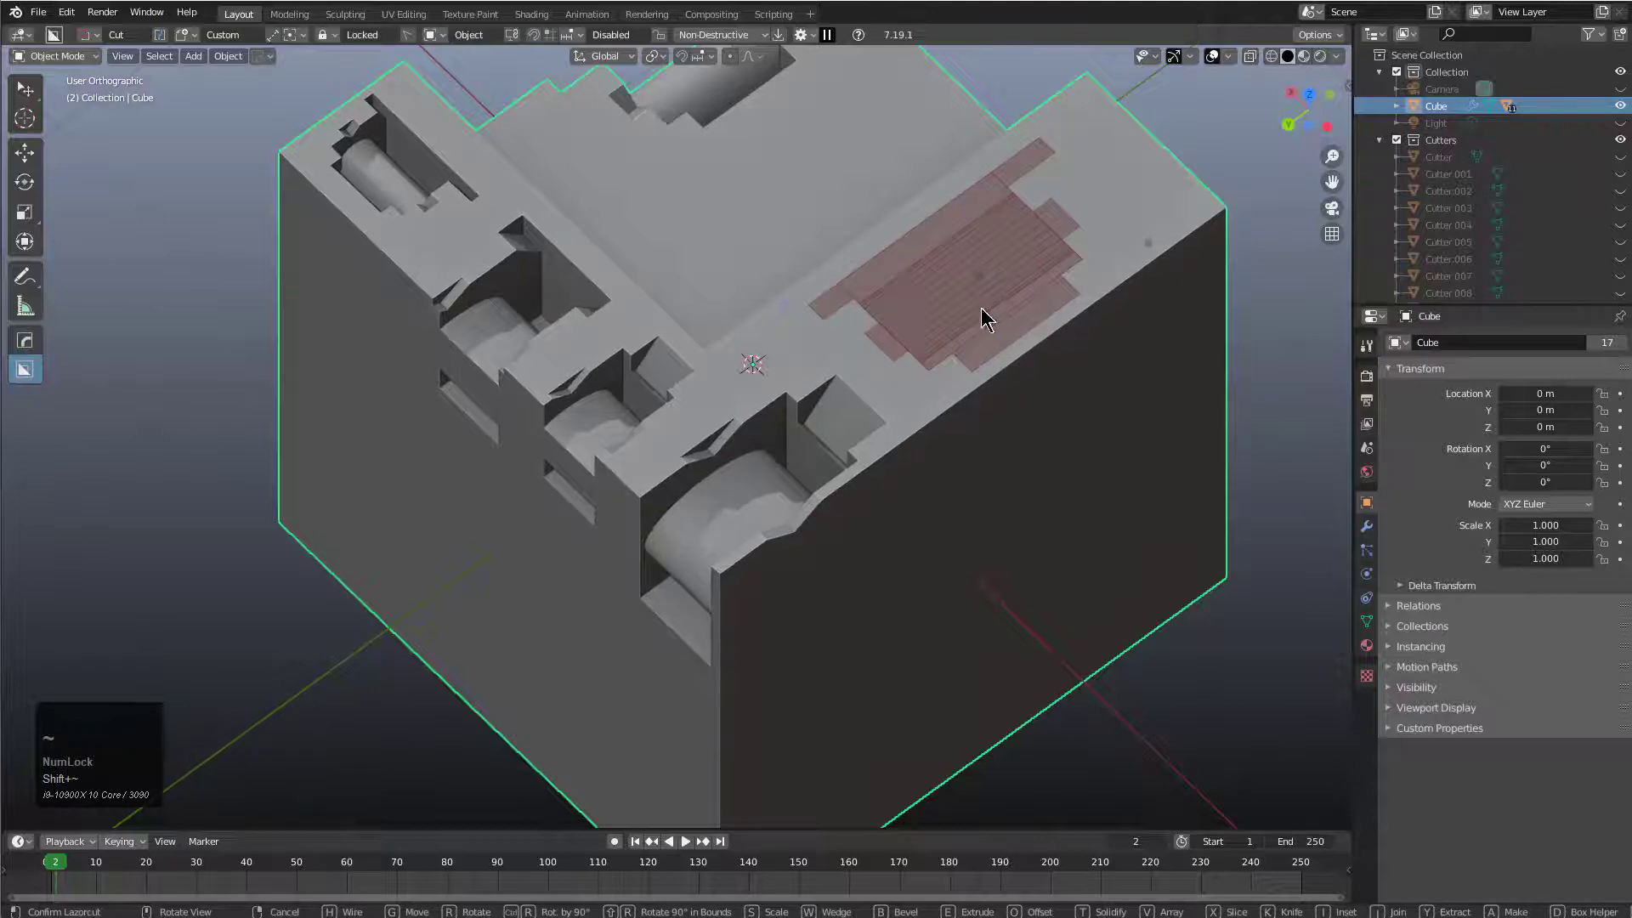
pyautogui.press('g')
pyautogui.click(1044, 301)
pyautogui.moveTo(1044, 300); pyautogui.dragTo(617, 349, button='middle')
pyautogui.scroll(1, 612, 364)
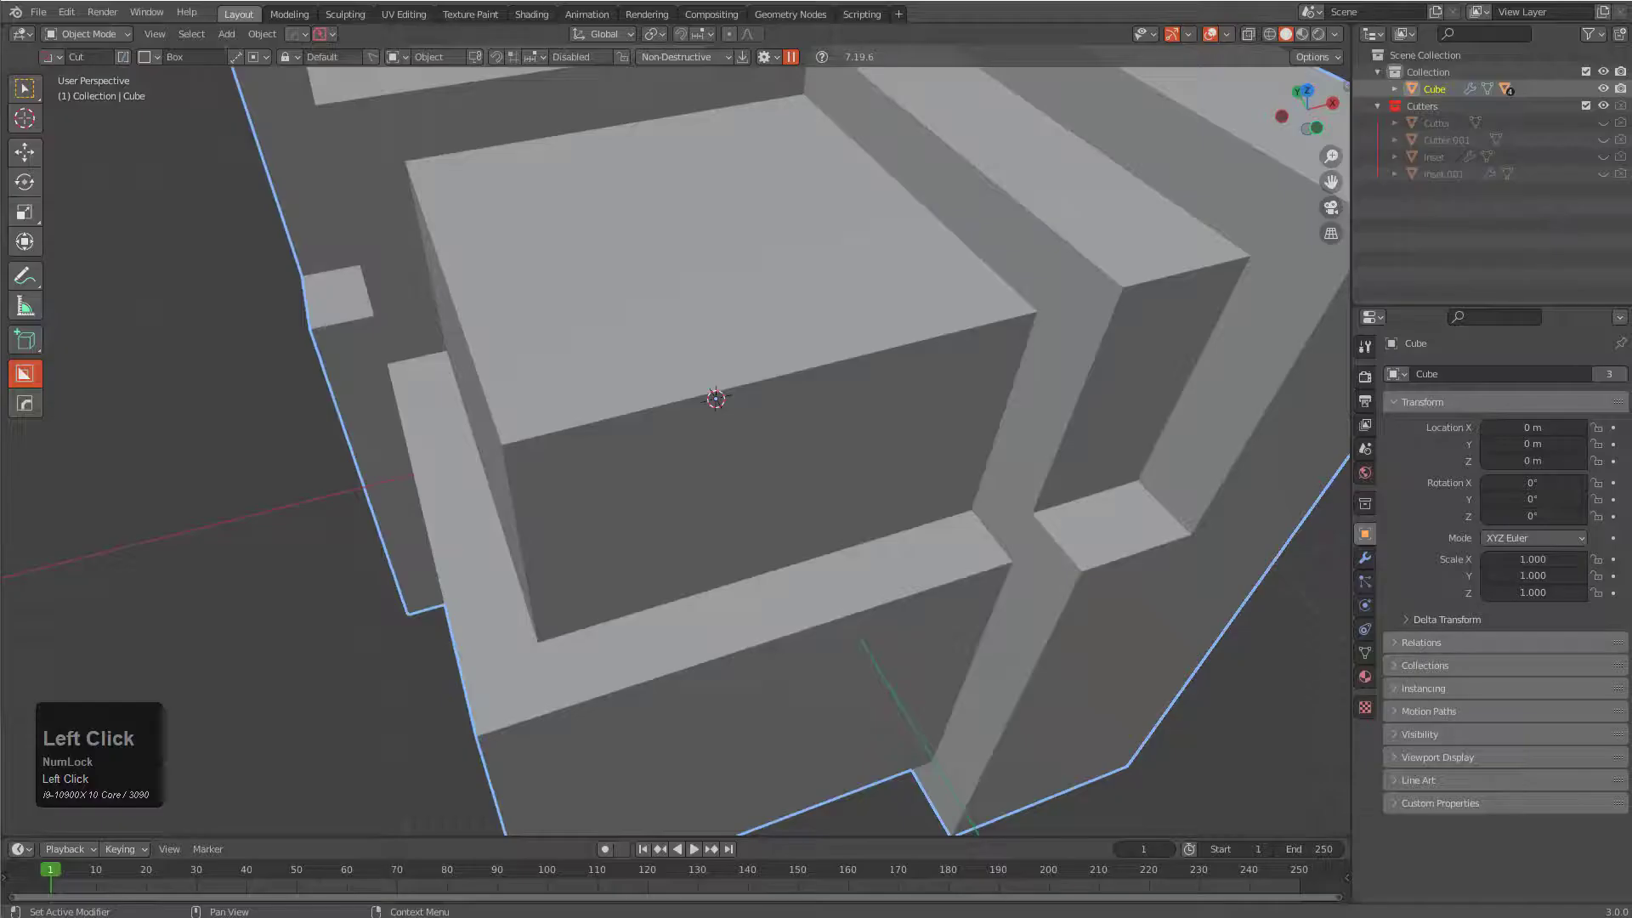
# - Cut a box notch about 0.438 deep into the raised block's top face, open through its front side
pyautogui.moveTo(790, 346); pyautogui.dragTo(791, 382, button='middle')
pyautogui.scroll(-2, 775, 364)
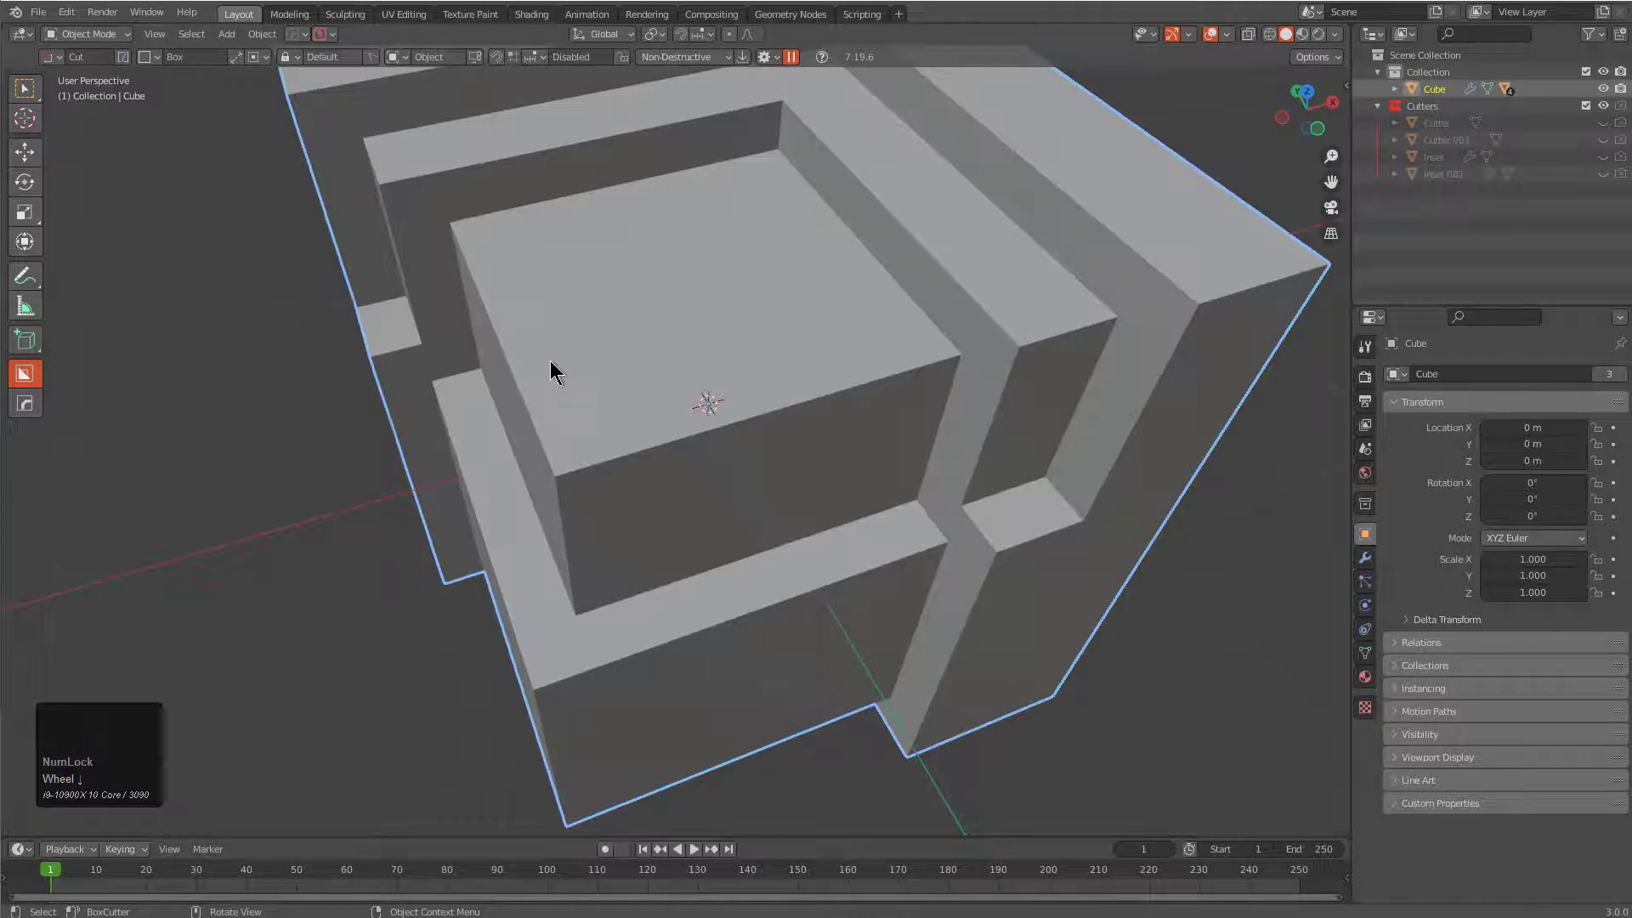
pyautogui.moveTo(553, 364); pyautogui.dragTo(732, 454)
pyautogui.click(695, 528)
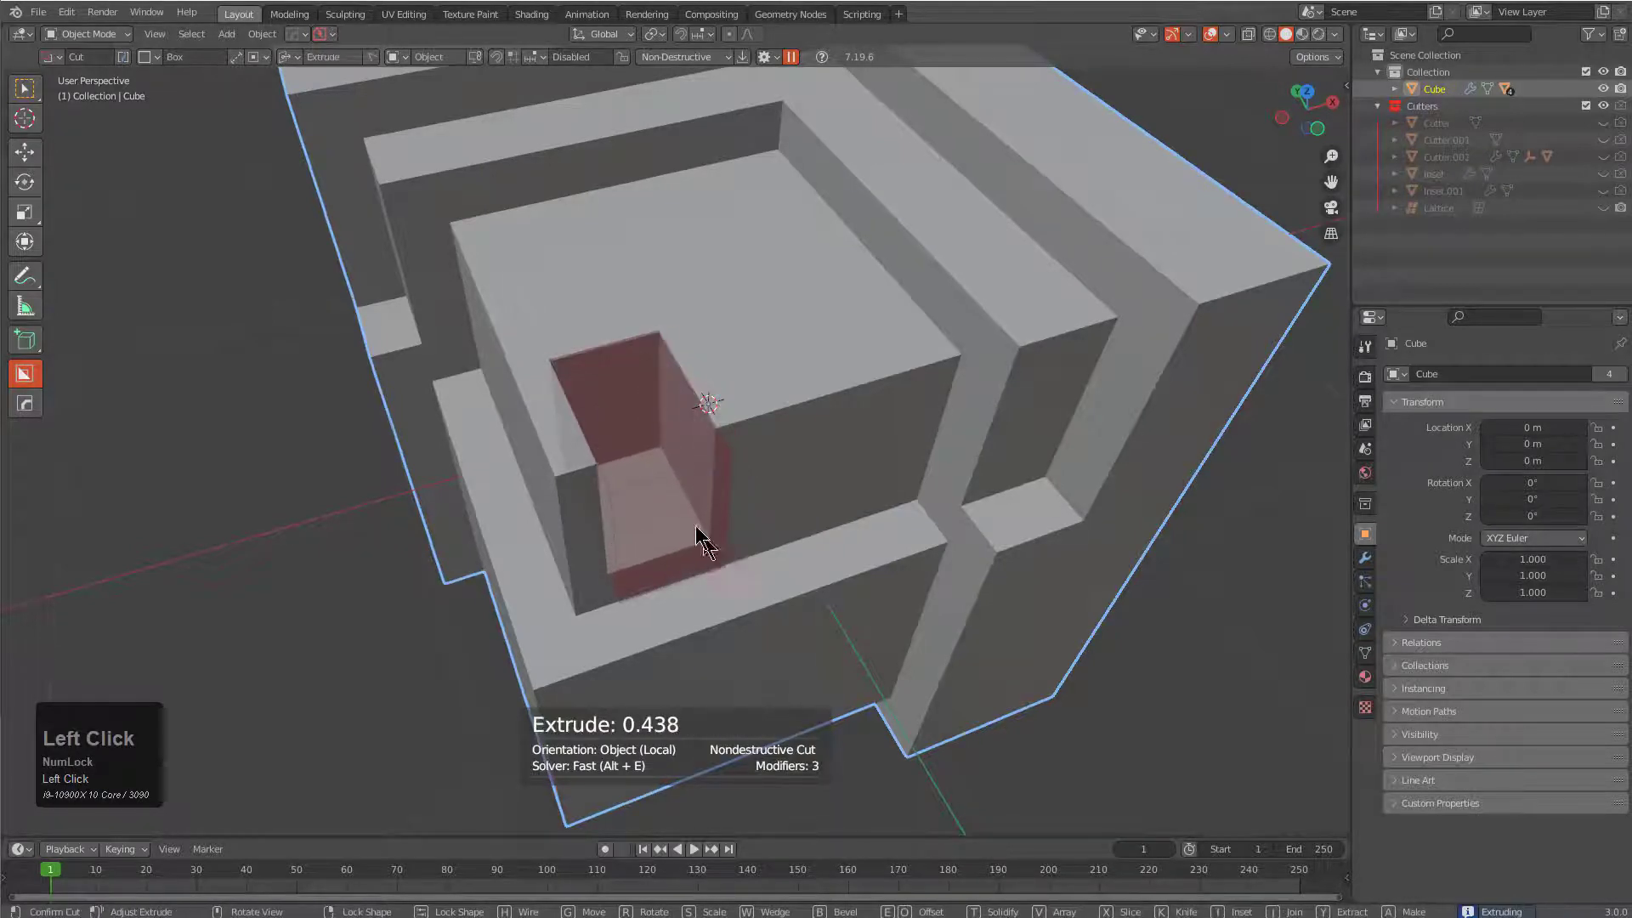
# - Cut a wedge box about 0.078 deep across the notch's front side walls and another about 0.083 deep into its back top edge
pyautogui.moveTo(684, 429); pyautogui.dragTo(672, 405, button='middle')
pyautogui.scroll(2, 765, 374)
pyautogui.moveTo(824, 359); pyautogui.dragTo(475, 599)
pyautogui.press('w')
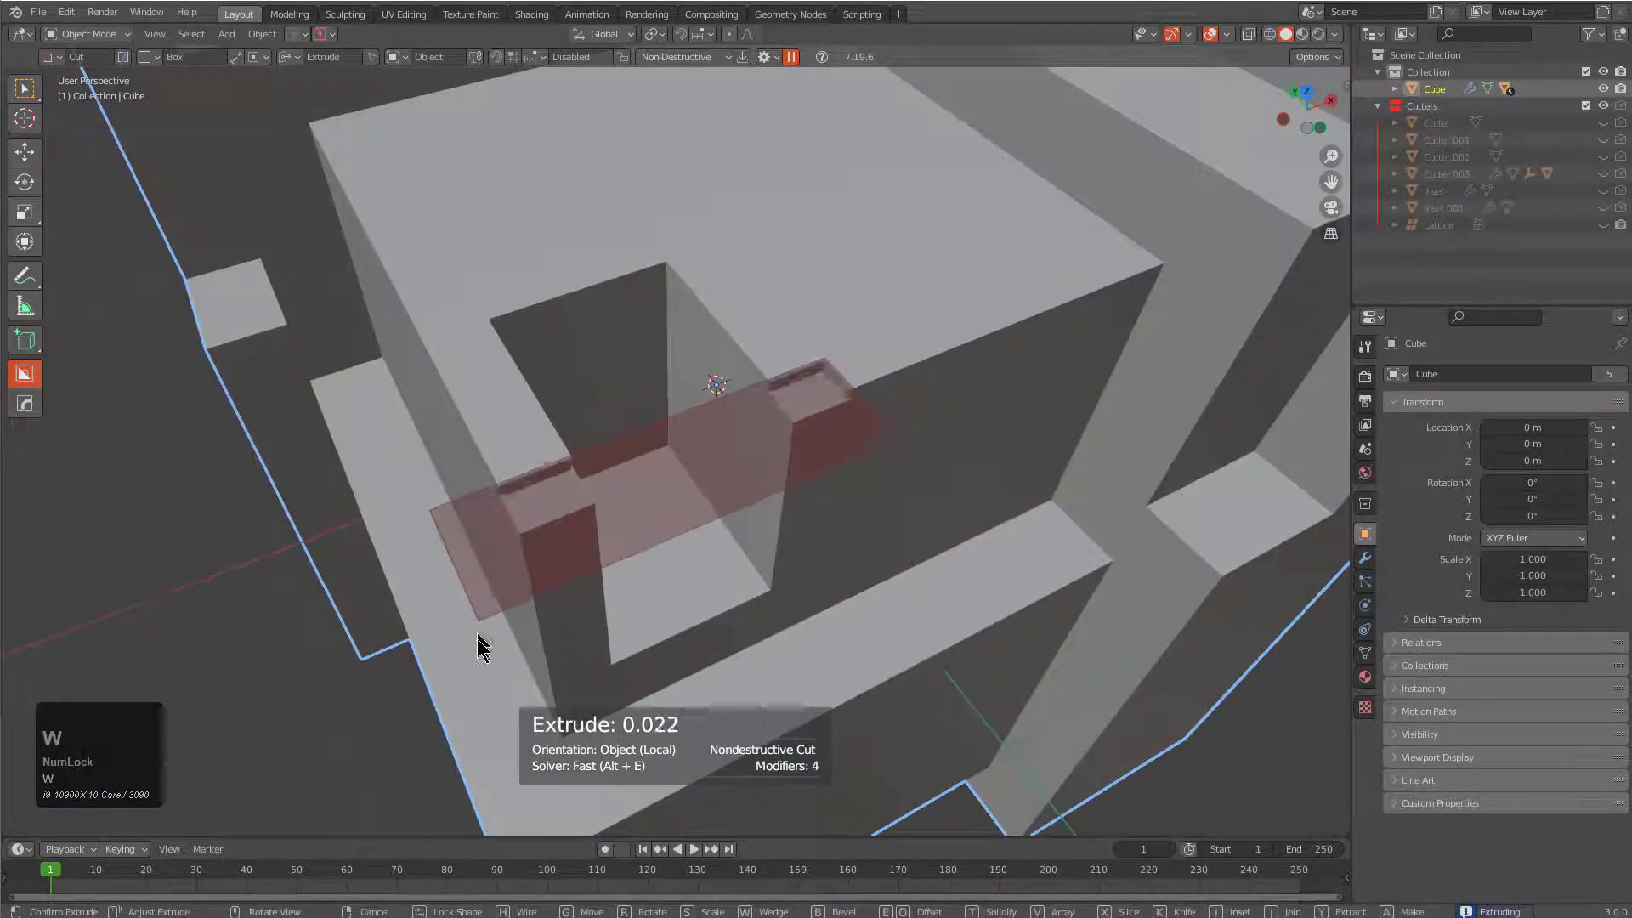
pyautogui.keyDown('ctrl'); pyautogui.click(521, 558); pyautogui.keyUp('ctrl')
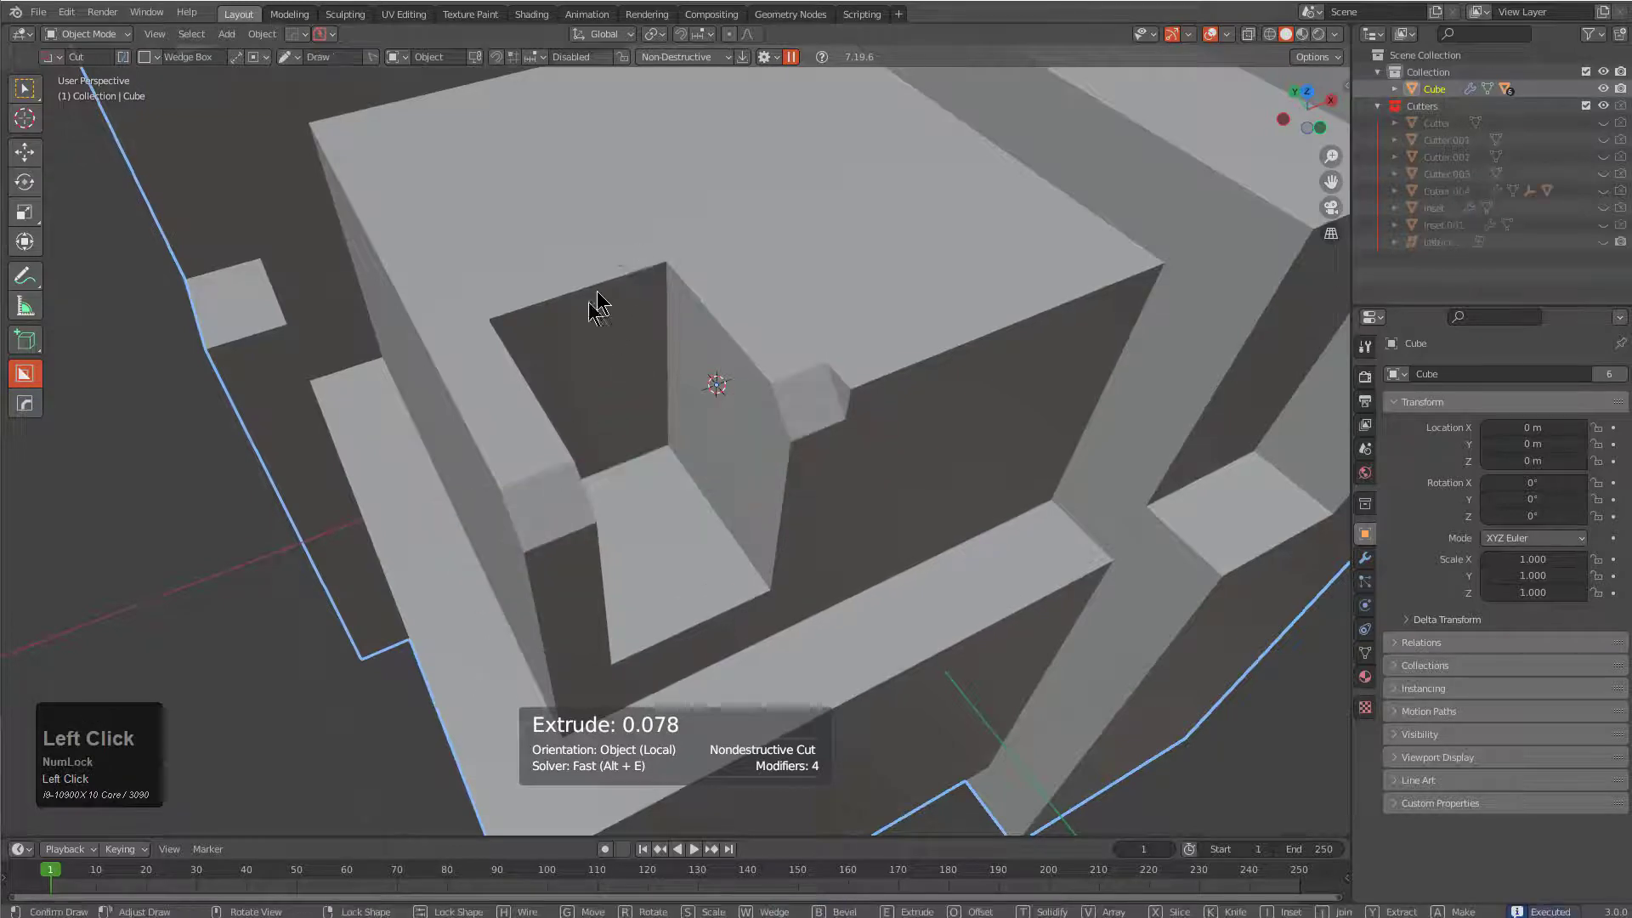
pyautogui.moveTo(594, 303)
pyautogui.mouseDown()
pyautogui.moveTo(535, 345)
pyautogui.moveTo(536, 374)
pyautogui.mouseUp()
pyautogui.click(532, 453)
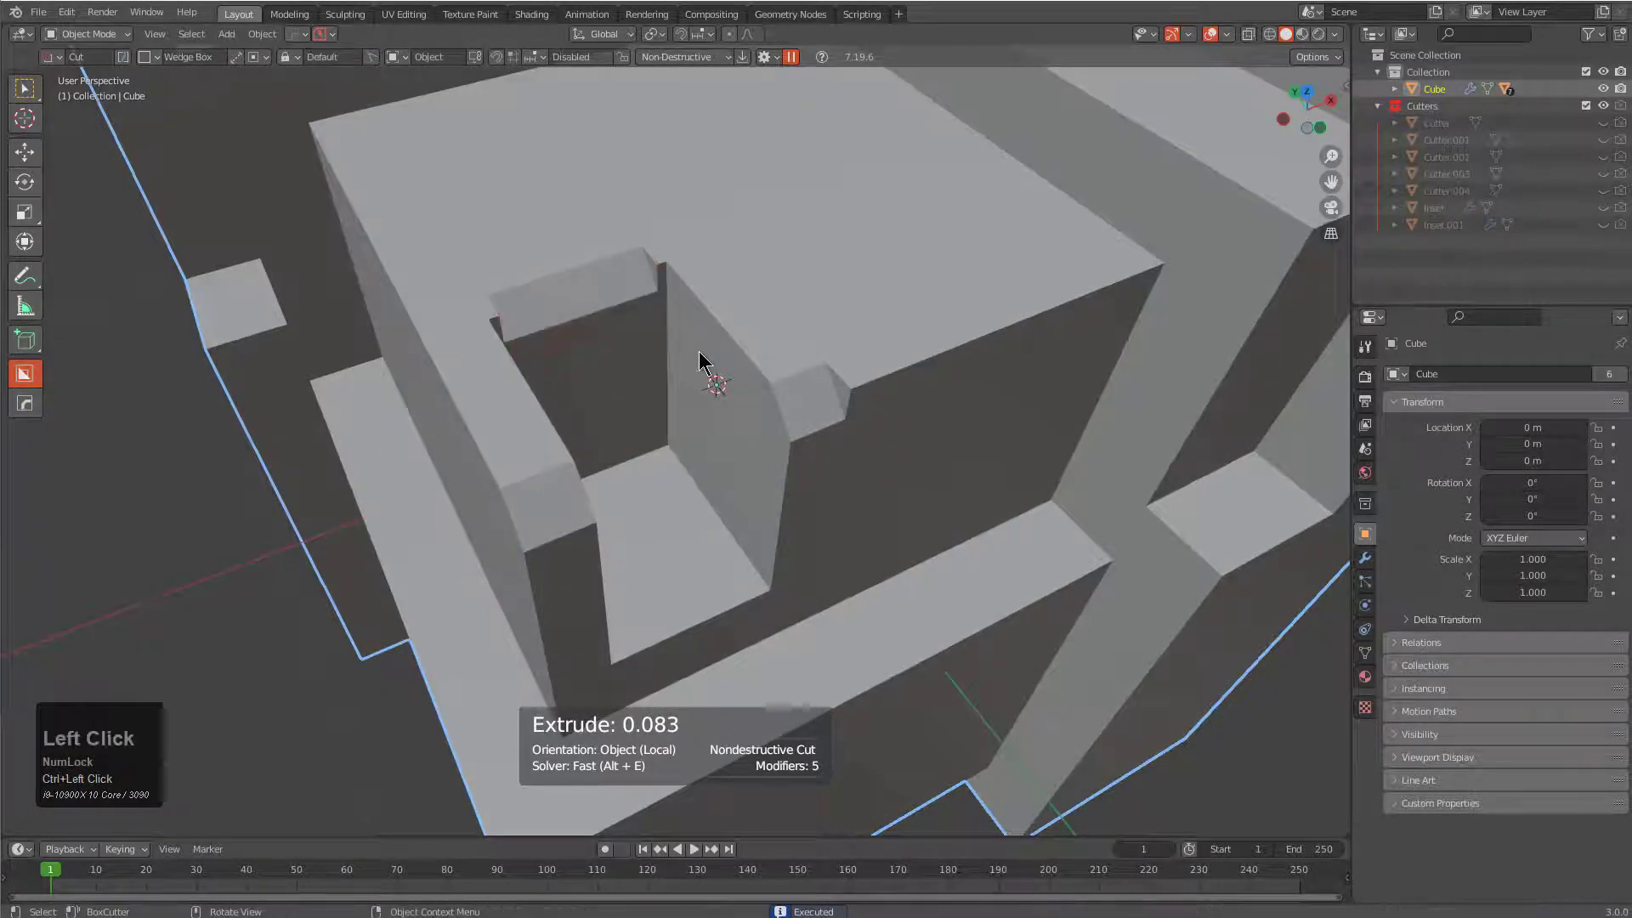
# - Set the wedge factor to 1.0 and cut a long wedge box about 0.119 deep along the block's front top edge beside the notch
pyautogui.press('d')
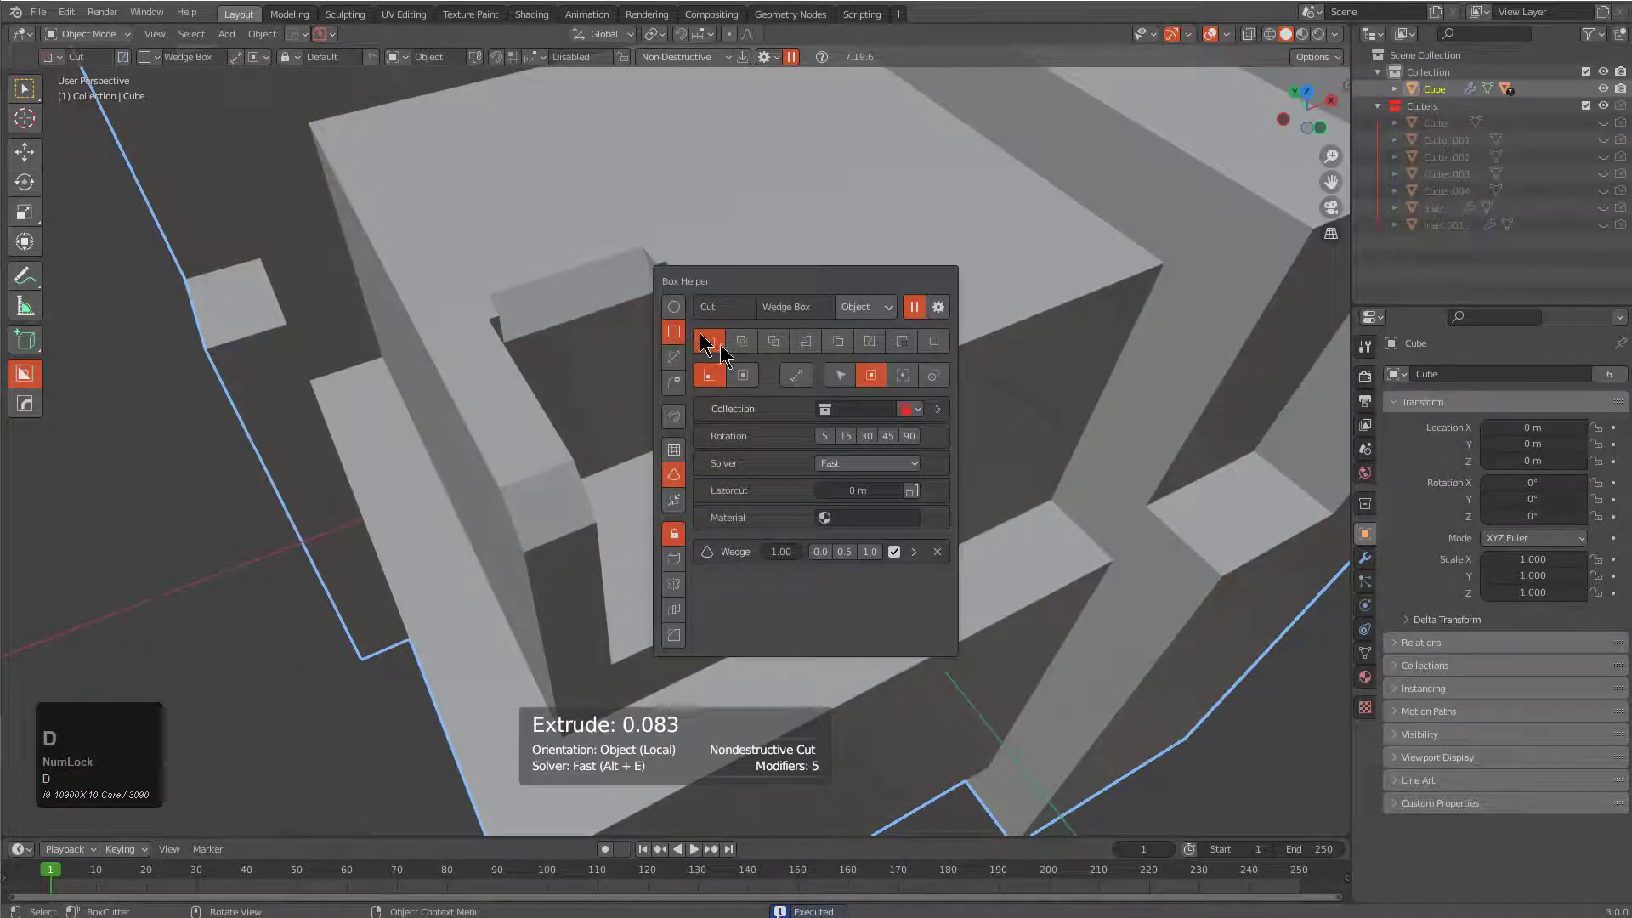
pyautogui.click(870, 552)
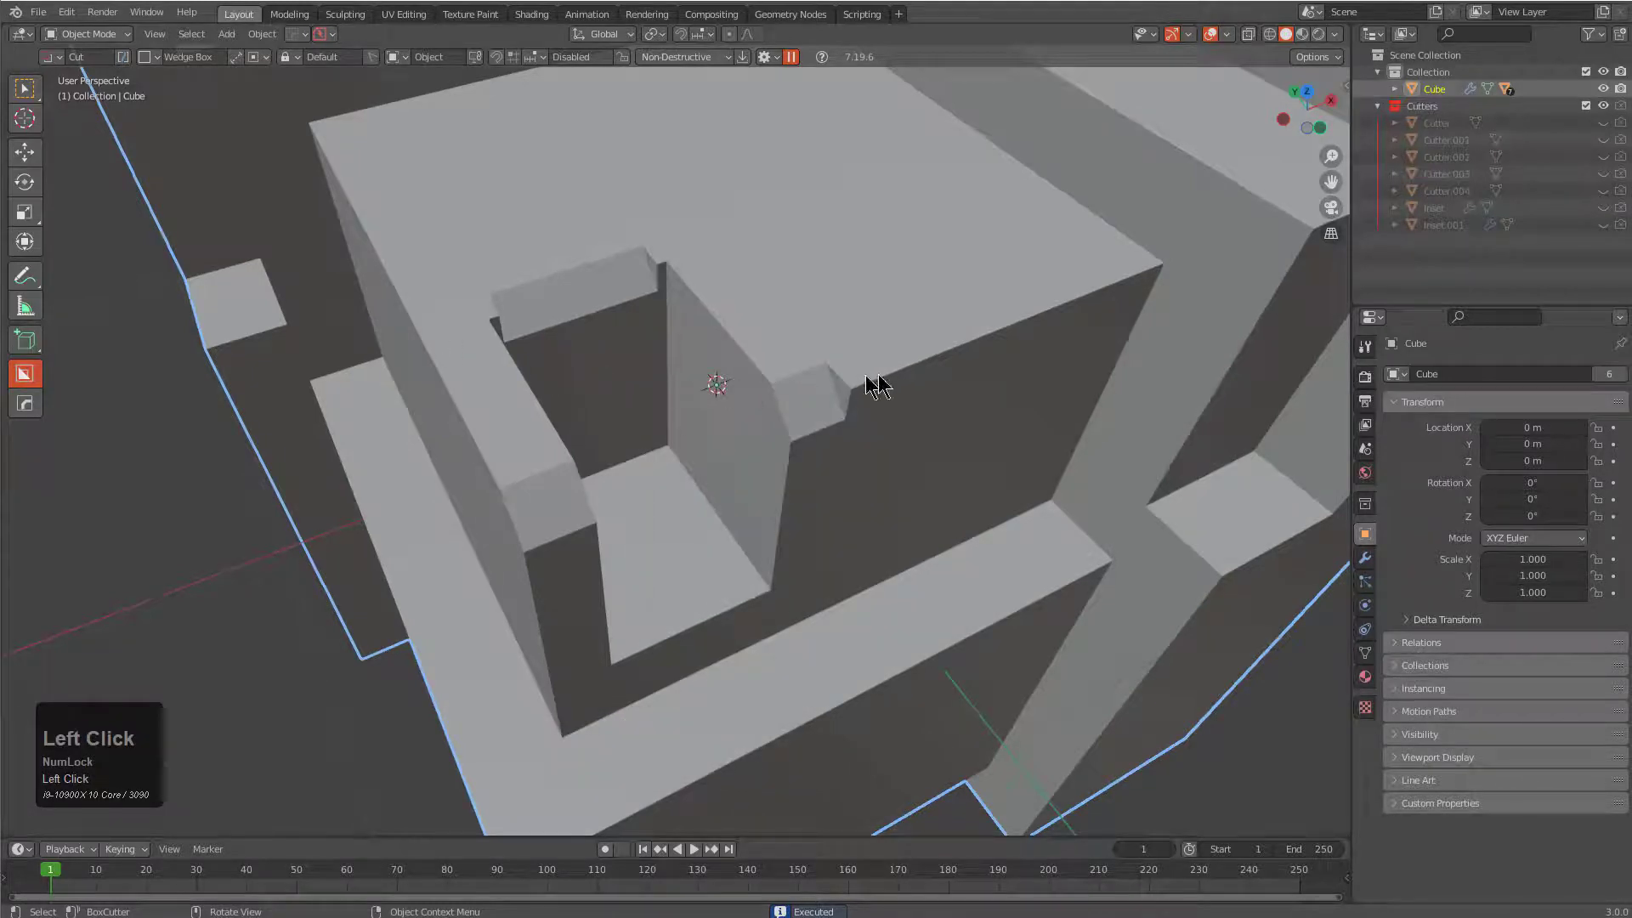
pyautogui.moveTo(864, 363); pyautogui.dragTo(1101, 329)
pyautogui.keyDown('ctrl'); pyautogui.click(989, 375); pyautogui.keyUp('ctrl')
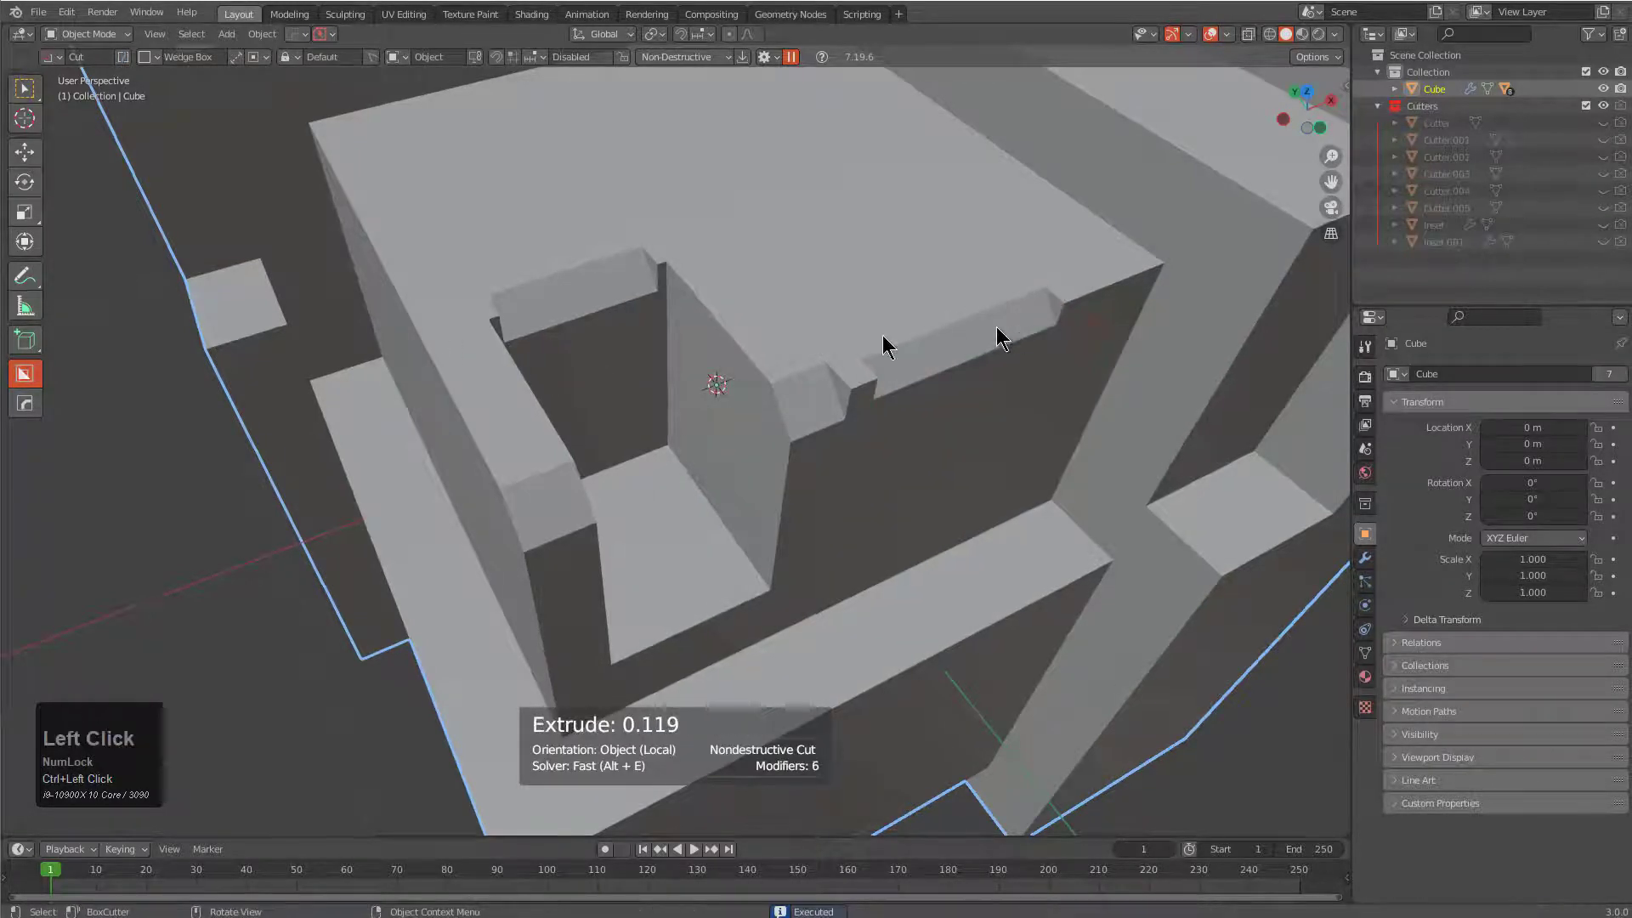
# - Switch the shape to Circle and join a cylinder about 0.336 long across the notch between its side walls
pyautogui.press('d')
pyautogui.click(748, 375)
pyautogui.moveTo(755, 452)
pyautogui.mouseDown()
pyautogui.moveTo(763, 467)
pyautogui.moveTo(746, 464)
pyautogui.mouseUp()
pyautogui.click(561, 546)
pyautogui.moveTo(680, 385); pyautogui.dragTo(649, 408, button='middle')
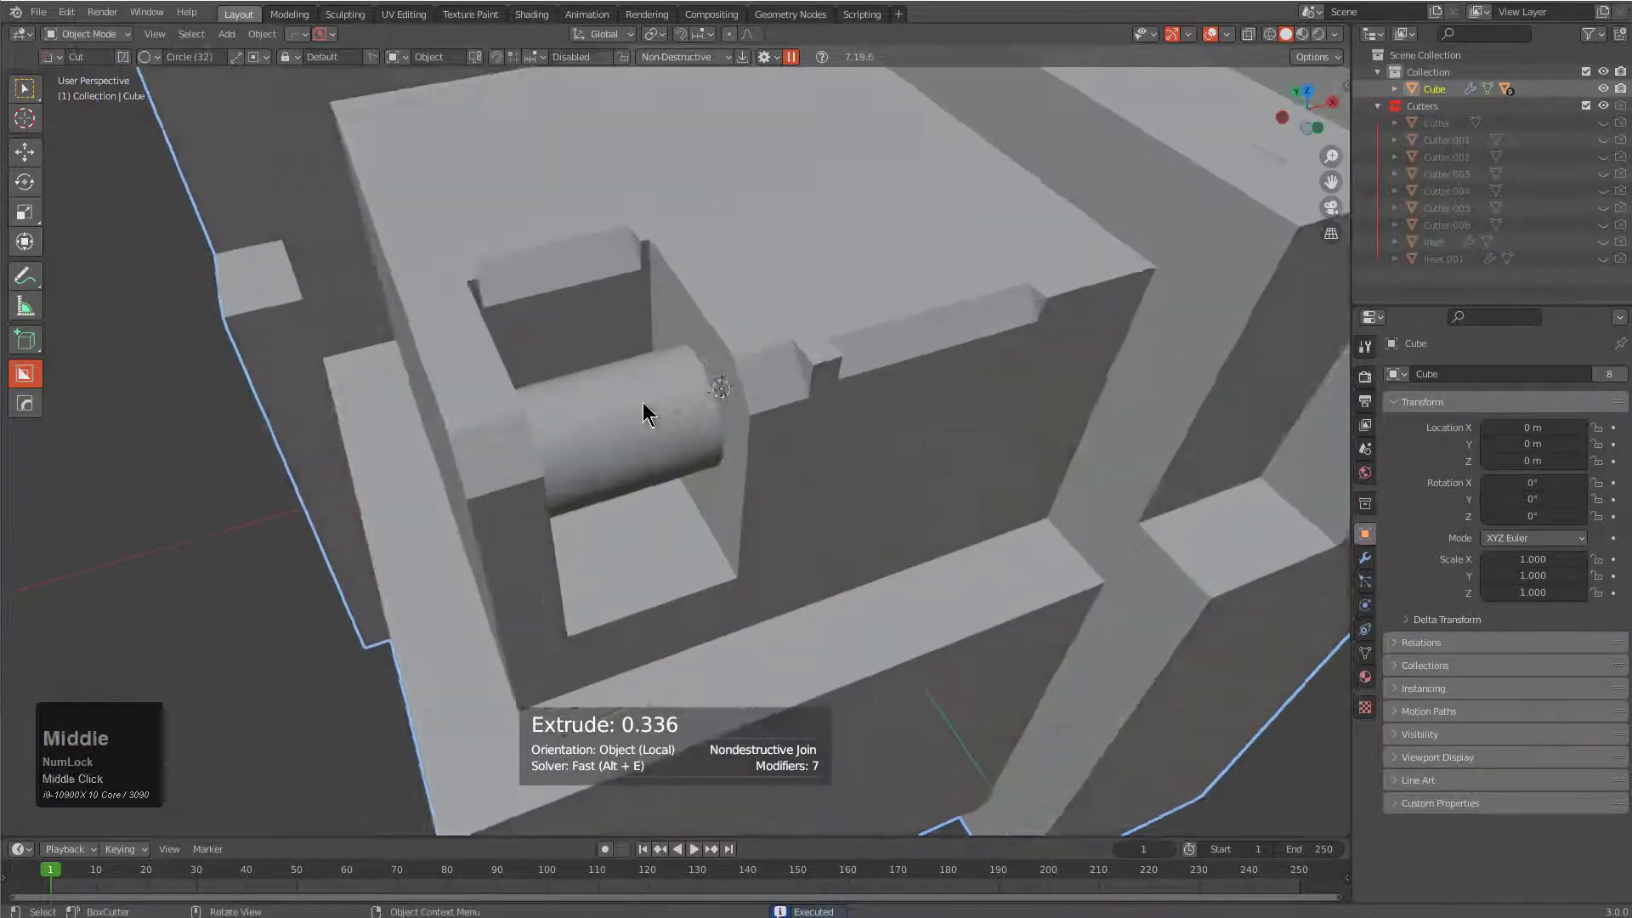
pyautogui.scroll(-2, 601, 571)
# - Switch the cutter shape to Box and cut a wedge box about 0.134 deep into the notch floor's front edge
pyautogui.moveTo(601, 572); pyautogui.dragTo(708, 567)
pyautogui.press('Escape')
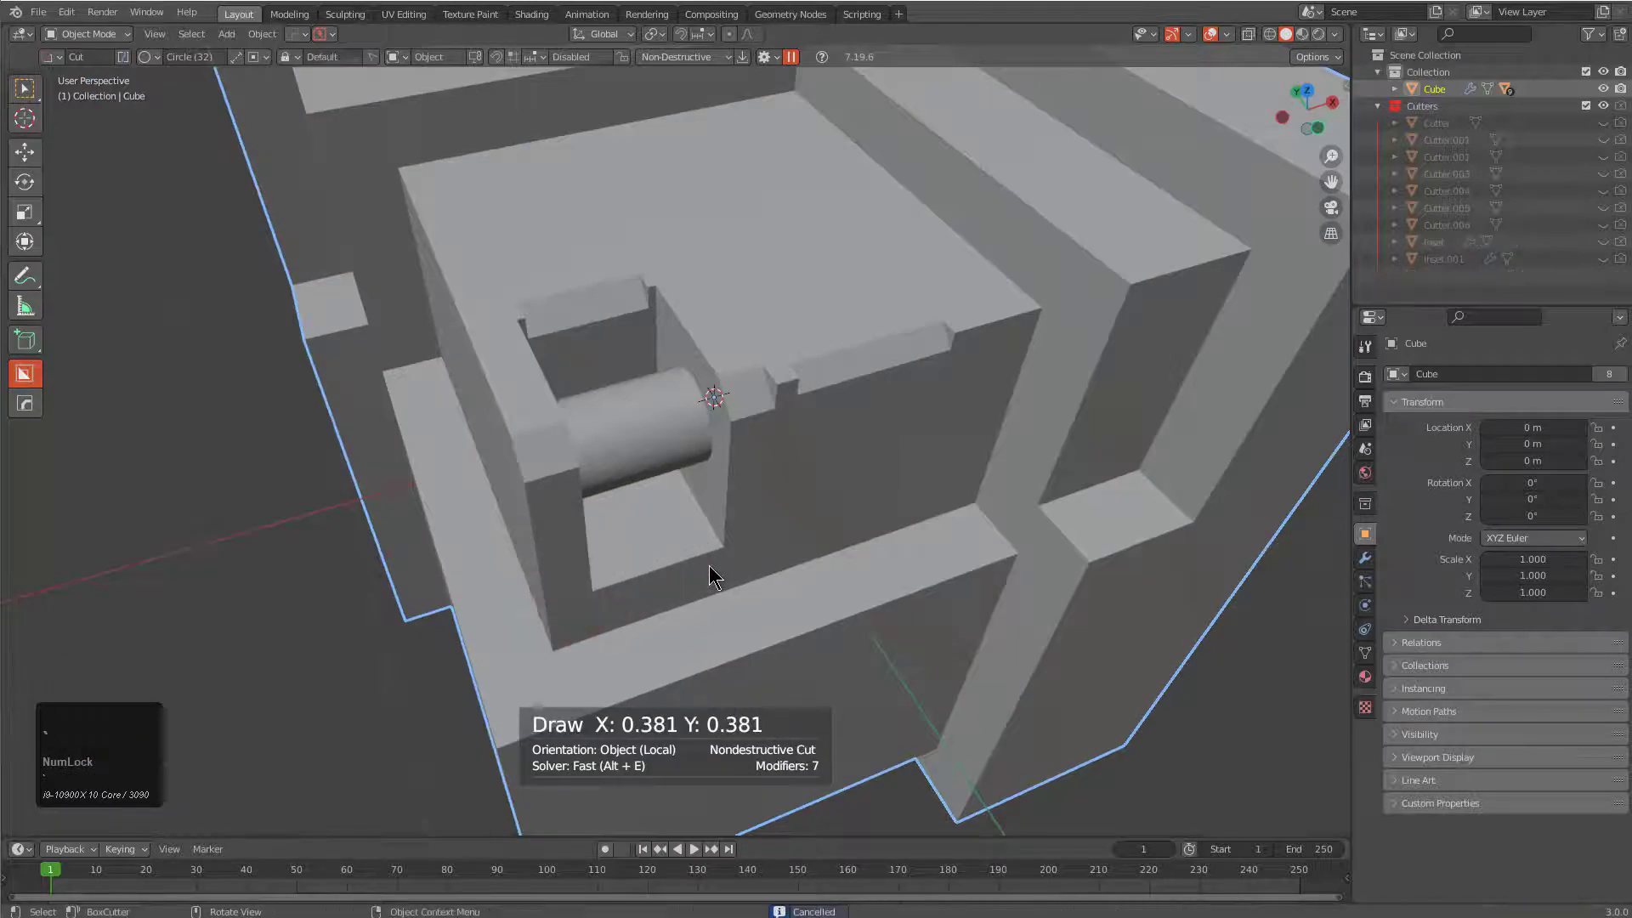
pyautogui.hotkey('ctrl', 'd')
pyautogui.click(702, 591)
pyautogui.moveTo(601, 580); pyautogui.dragTo(717, 594)
pyautogui.press('w')
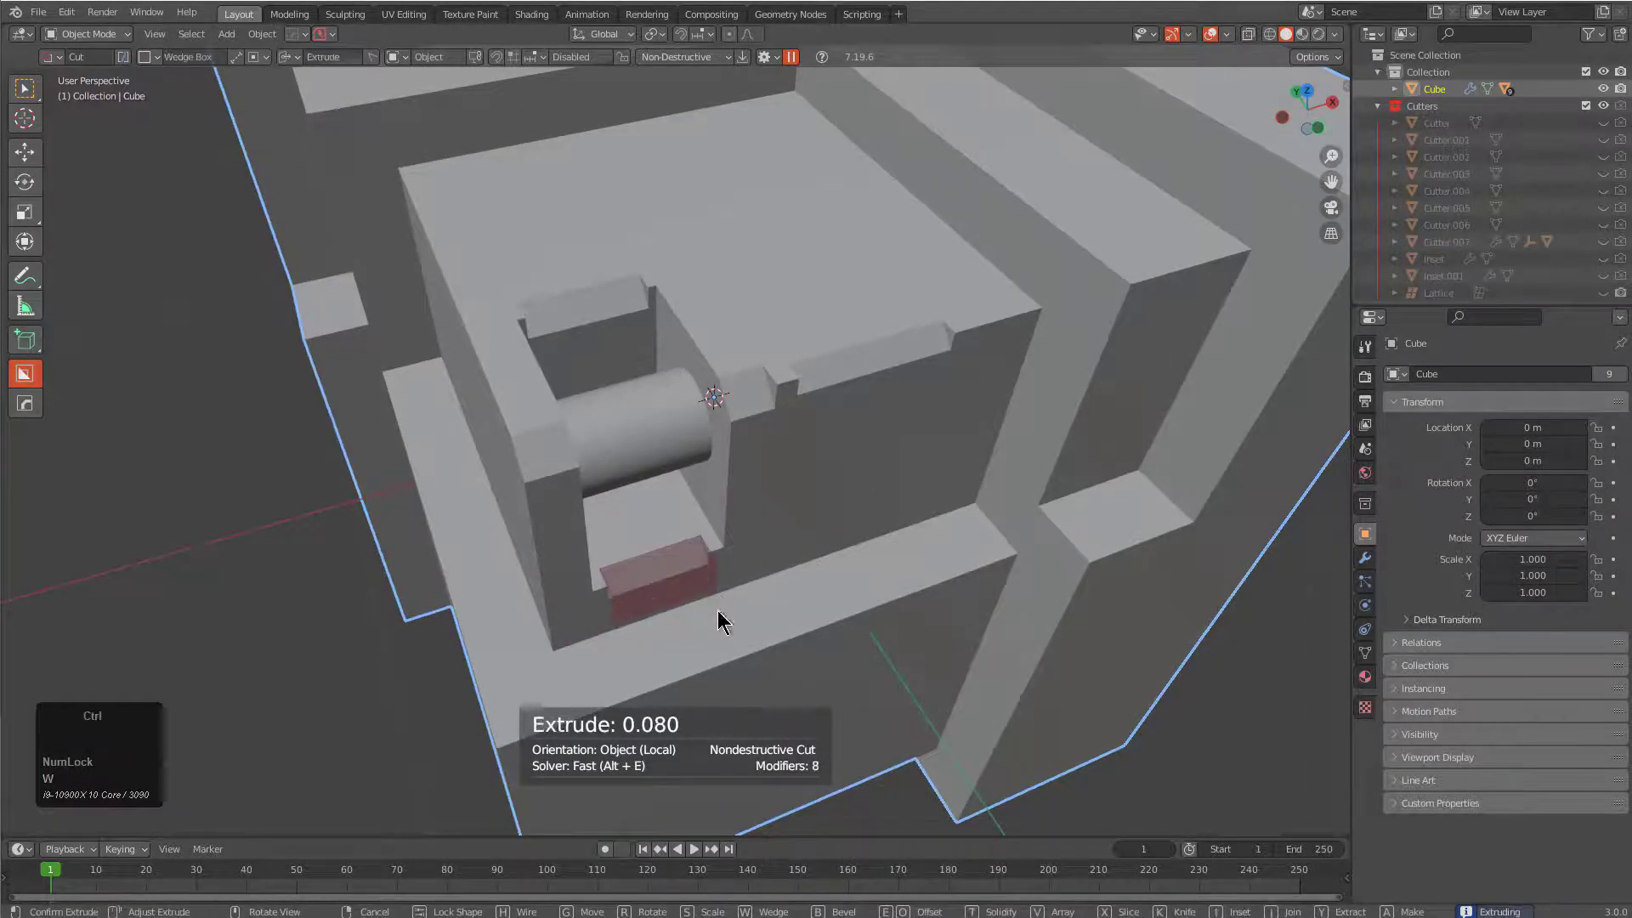
pyautogui.click(739, 608)
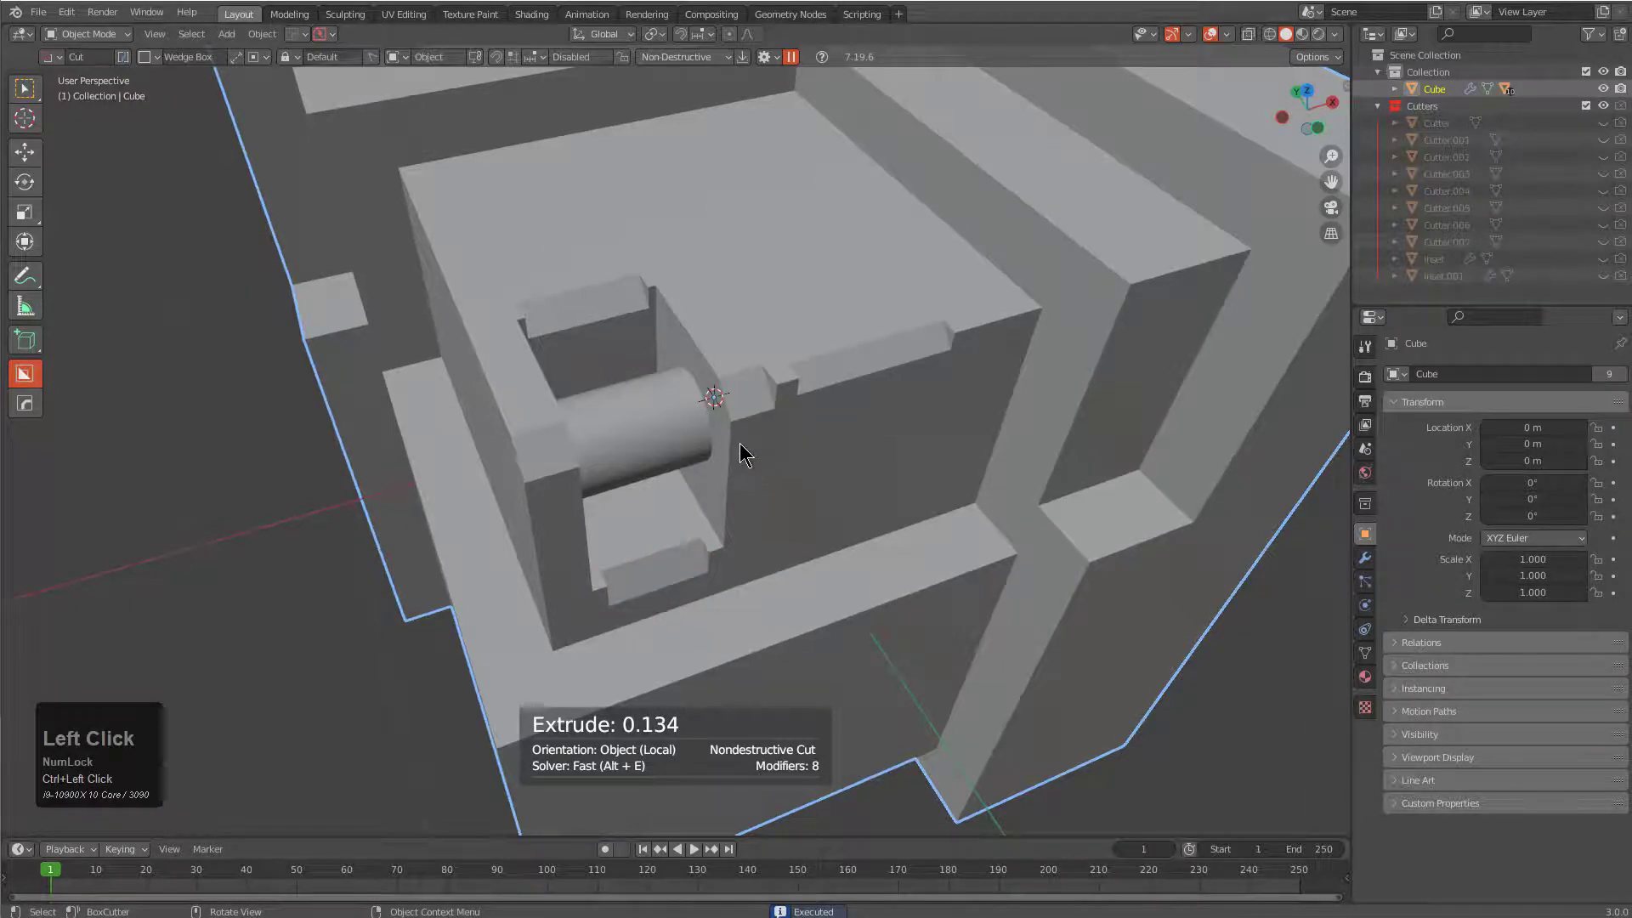
# - Draw a plain box without wedge around the whole notch detail, extrude it about 0.537 and extract the detail as a custom cutter
pyautogui.click(469, 288)
pyautogui.moveTo(790, 476)
pyautogui.mouseDown()
pyautogui.moveTo(823, 470)
pyautogui.moveTo(828, 502)
pyautogui.mouseUp()
pyautogui.press('w')
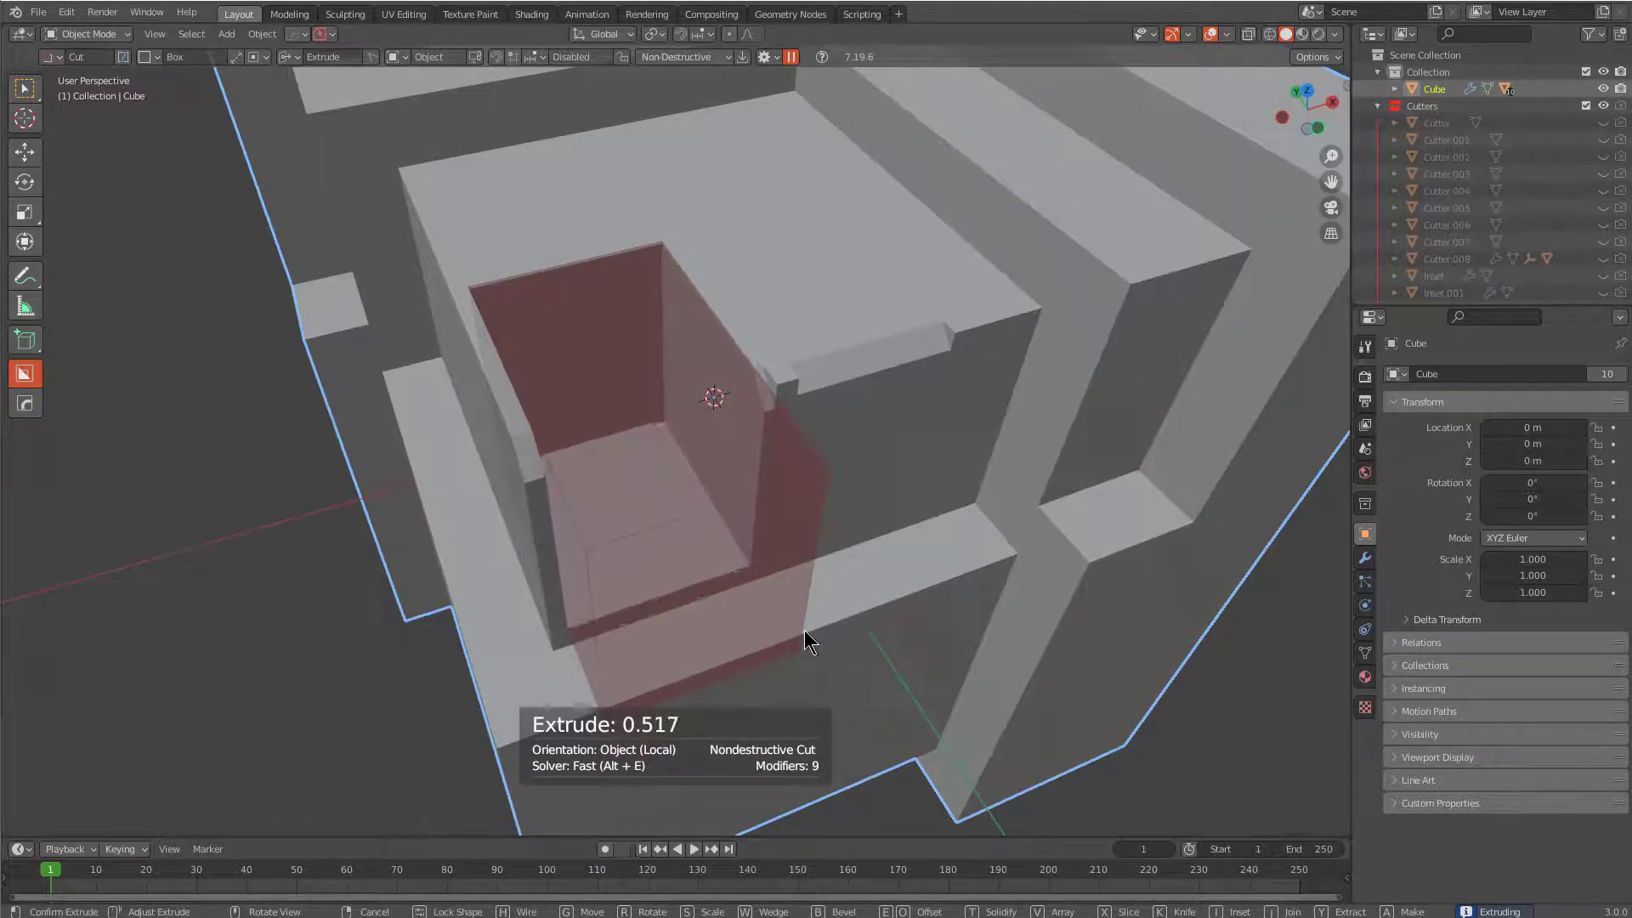
pyautogui.press('y')
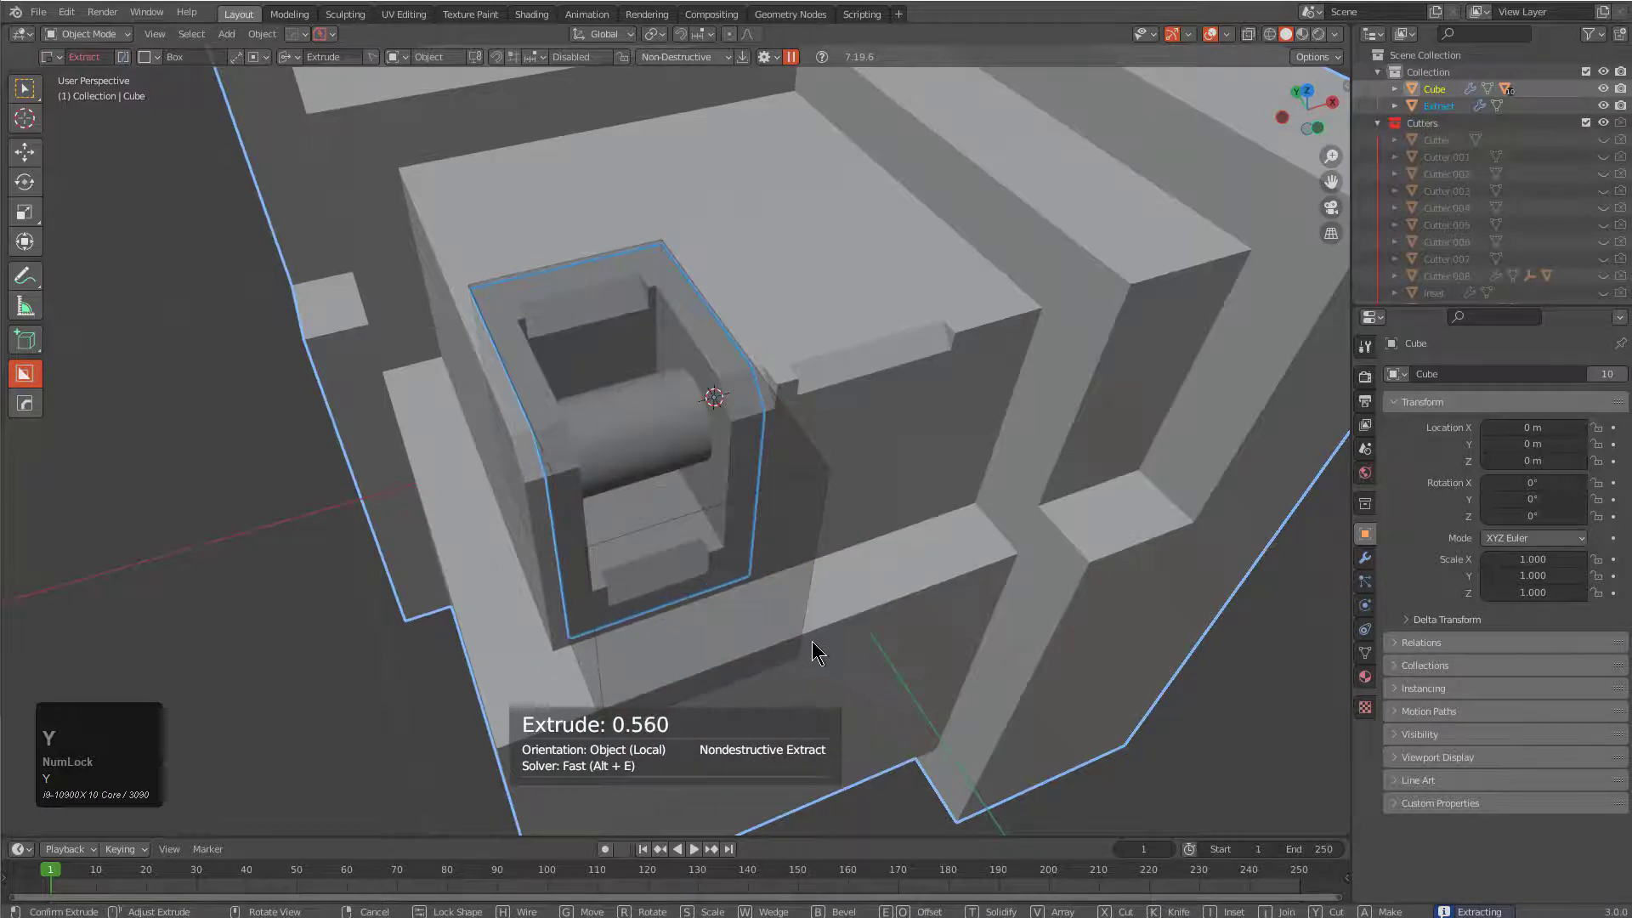
pyautogui.click(816, 635)
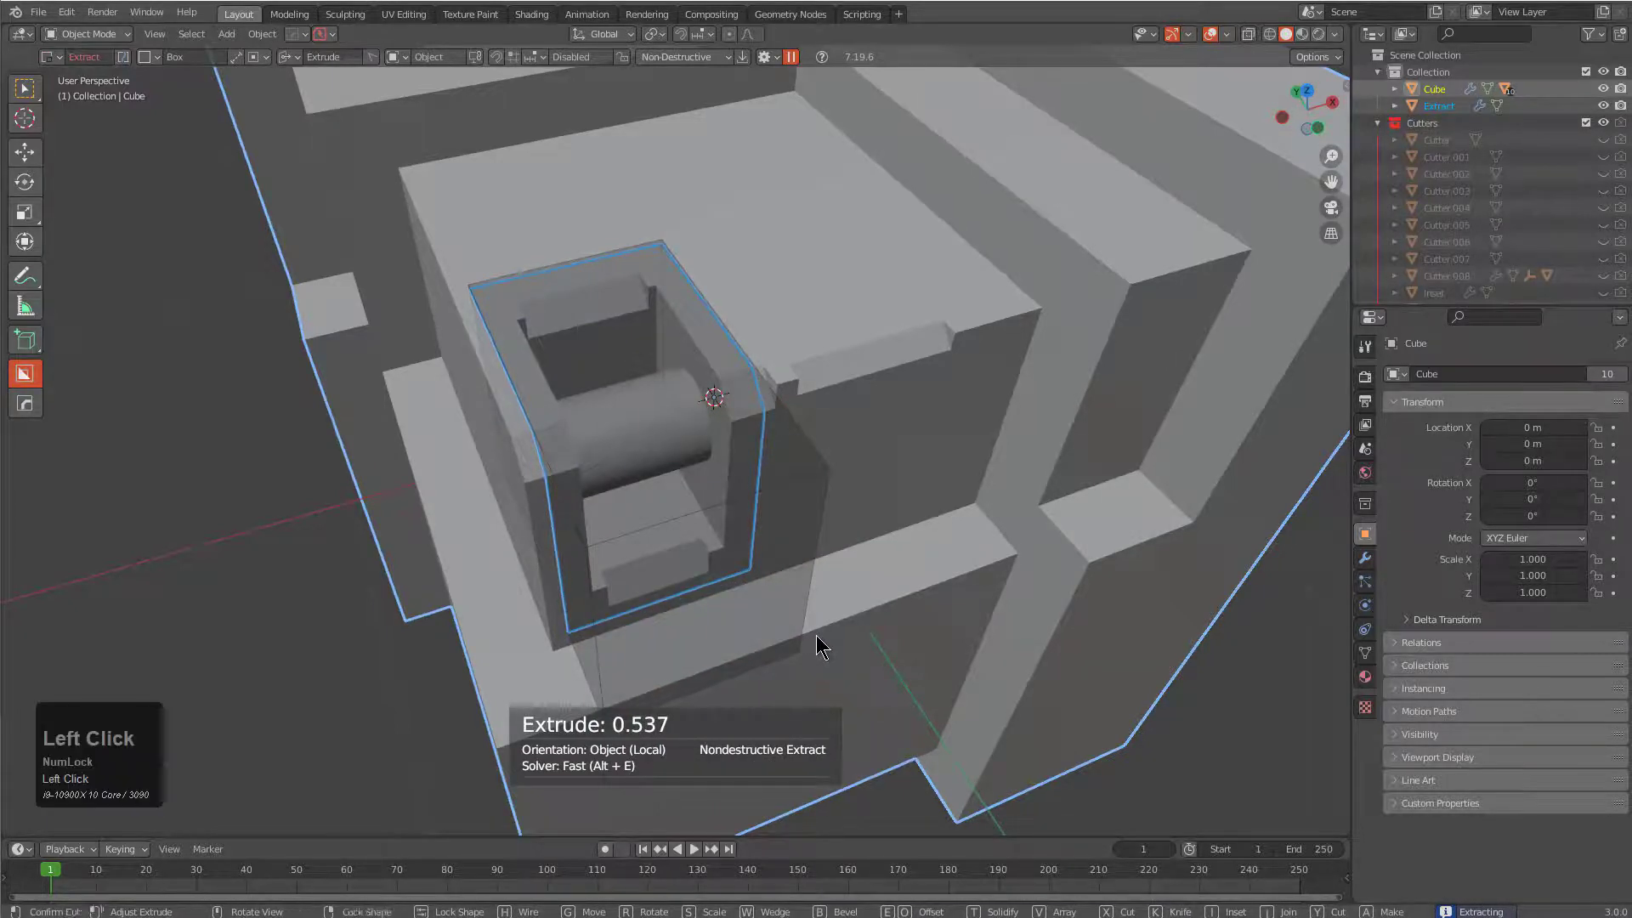
# - Draw the extracted custom cutter about 0.443 by 0.440 on the inner block's top beside the notch, rotated 90° within its bounds
pyautogui.scroll(-3, 860, 411)
pyautogui.keyDown('shift'); pyautogui.moveTo(859, 411); pyautogui.dragTo(805, 426, button='middle'); pyautogui.keyUp('shift')
pyautogui.scroll(2, 805, 426)
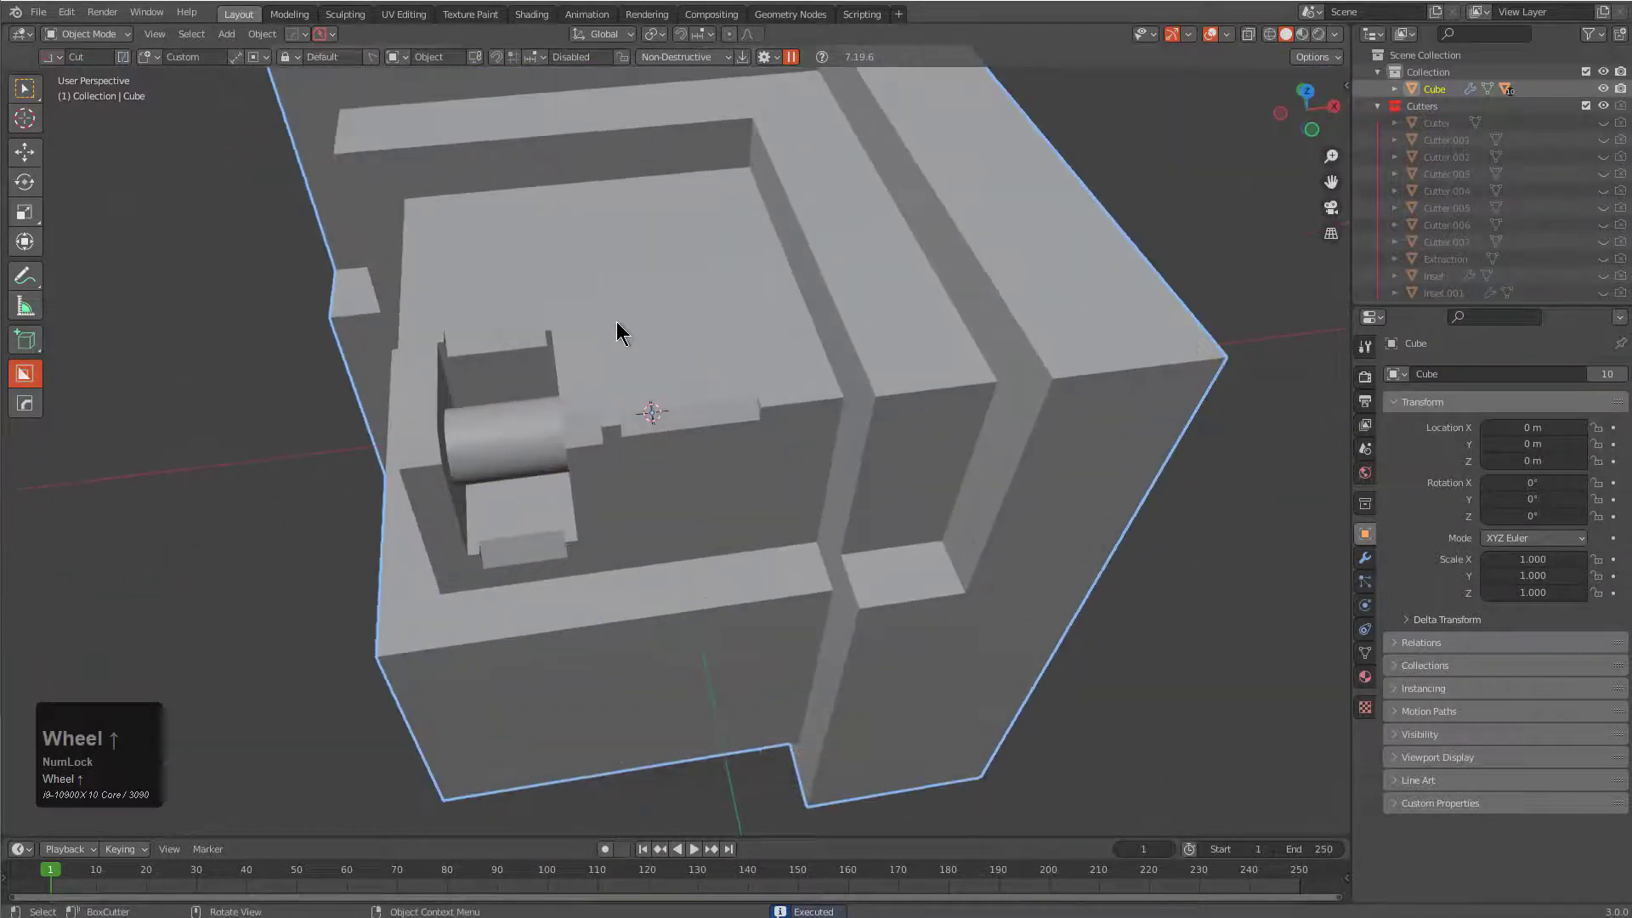
pyautogui.moveTo(619, 328); pyautogui.dragTo(838, 447)
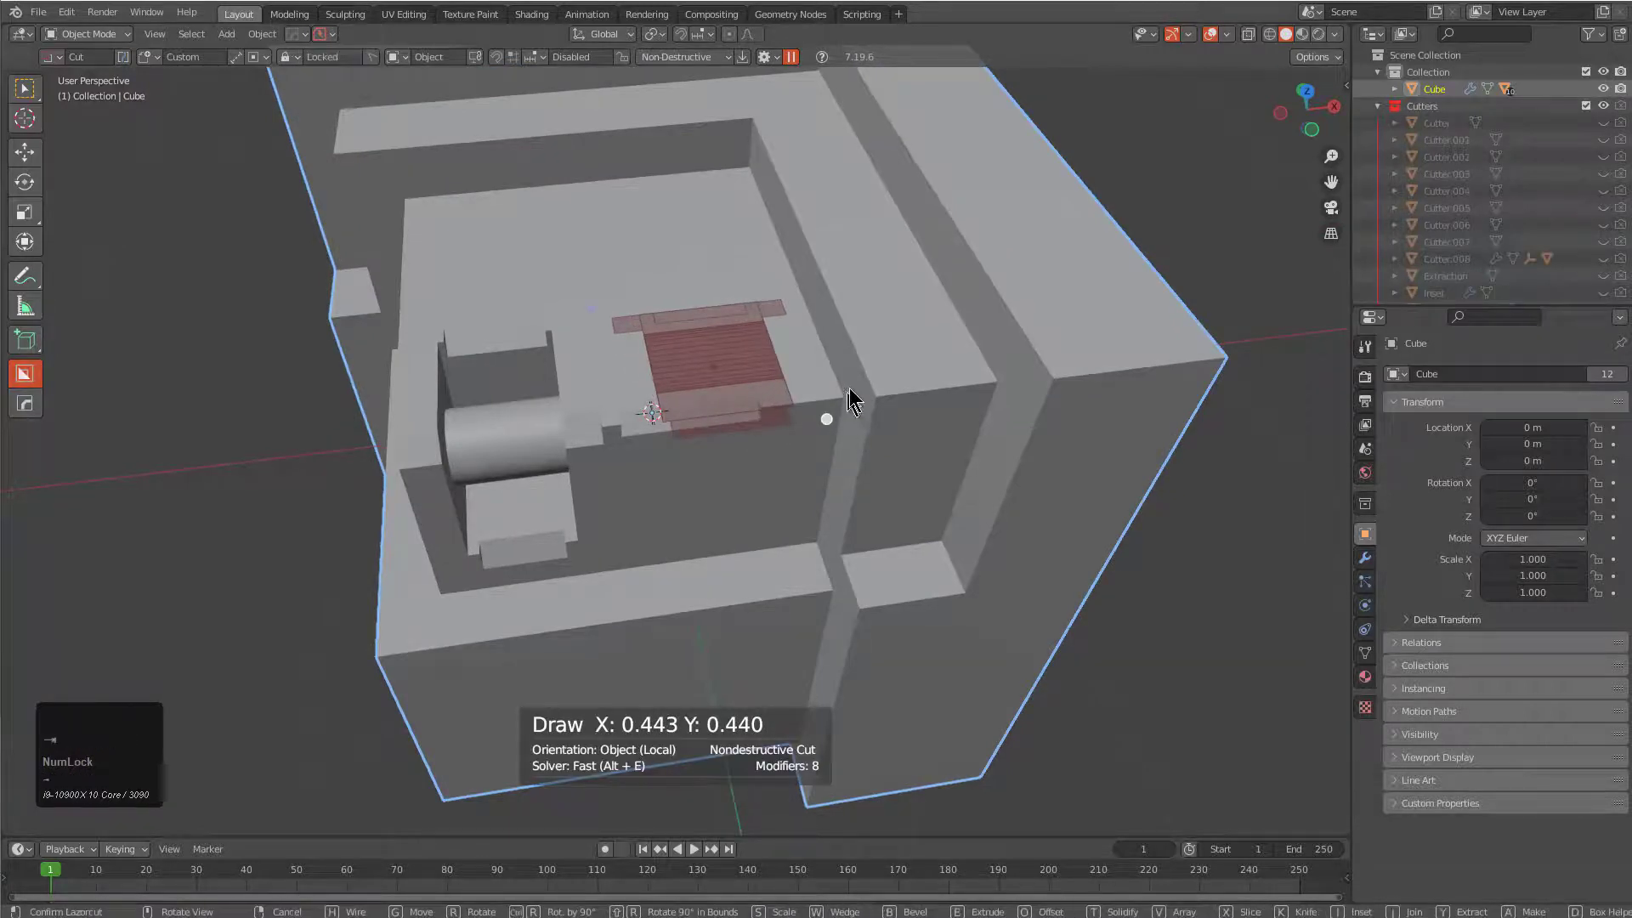
pyautogui.hotkey('shift', '`')
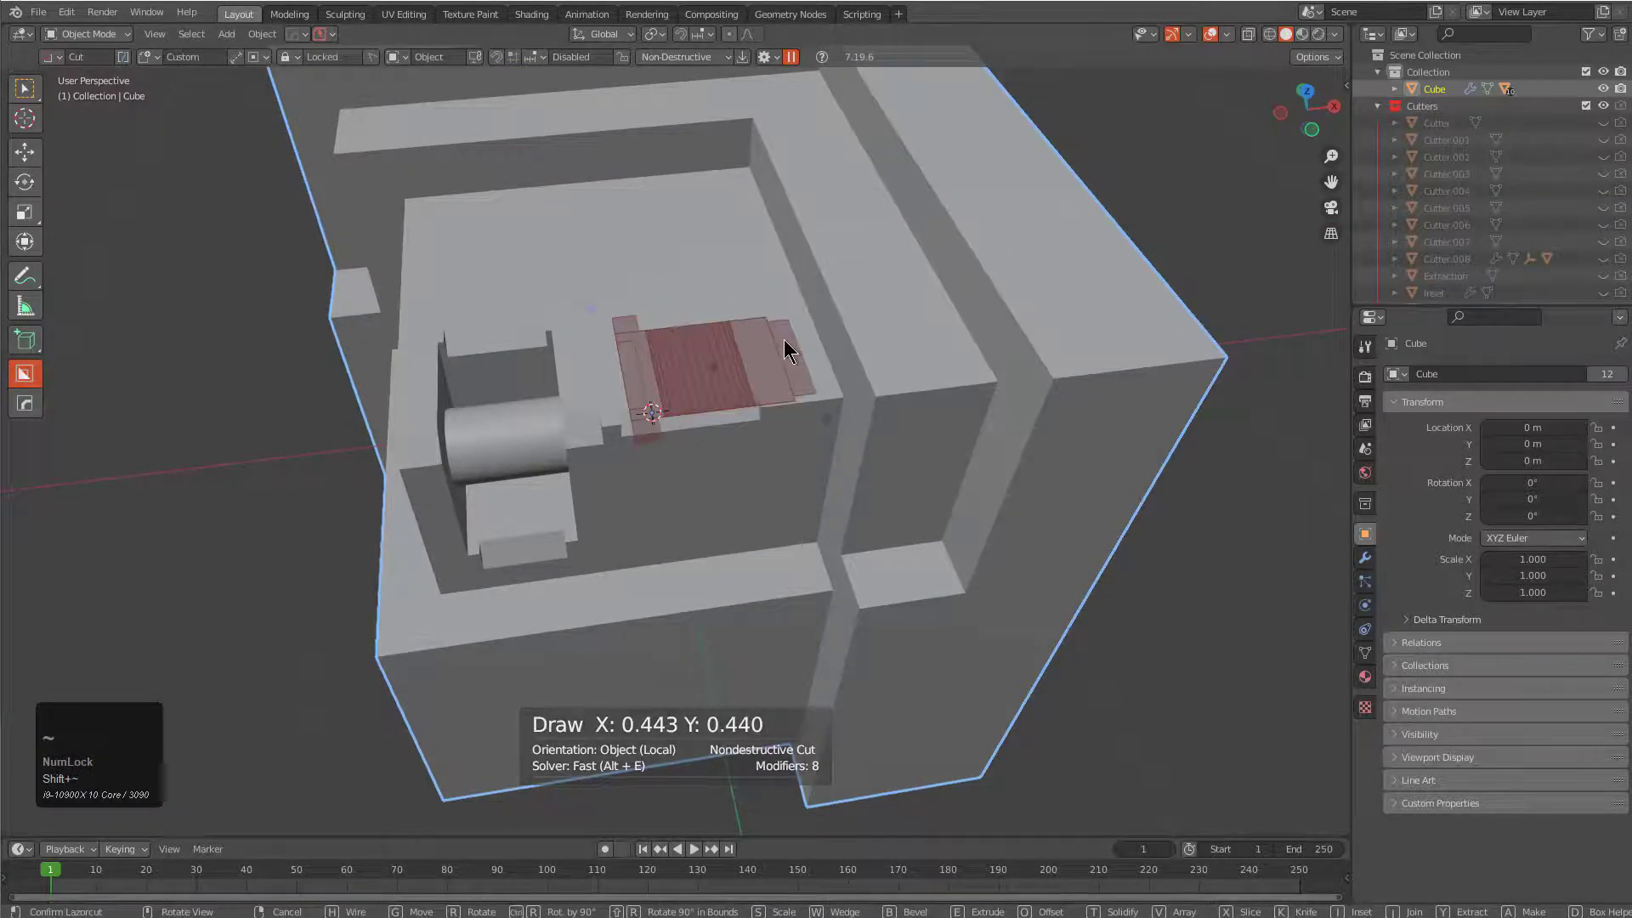
# - Lock the custom cutter's shape with depth and move it forward so it breaks through the inner block's front face
pyautogui.moveTo(714, 367)
pyautogui.mouseDown()
pyautogui.moveTo(719, 472)
pyautogui.moveTo(696, 430)
pyautogui.moveTo(689, 500)
pyautogui.moveTo(710, 466)
pyautogui.mouseUp()
pyautogui.moveTo(711, 467); pyautogui.dragTo(732, 393, button='middle')
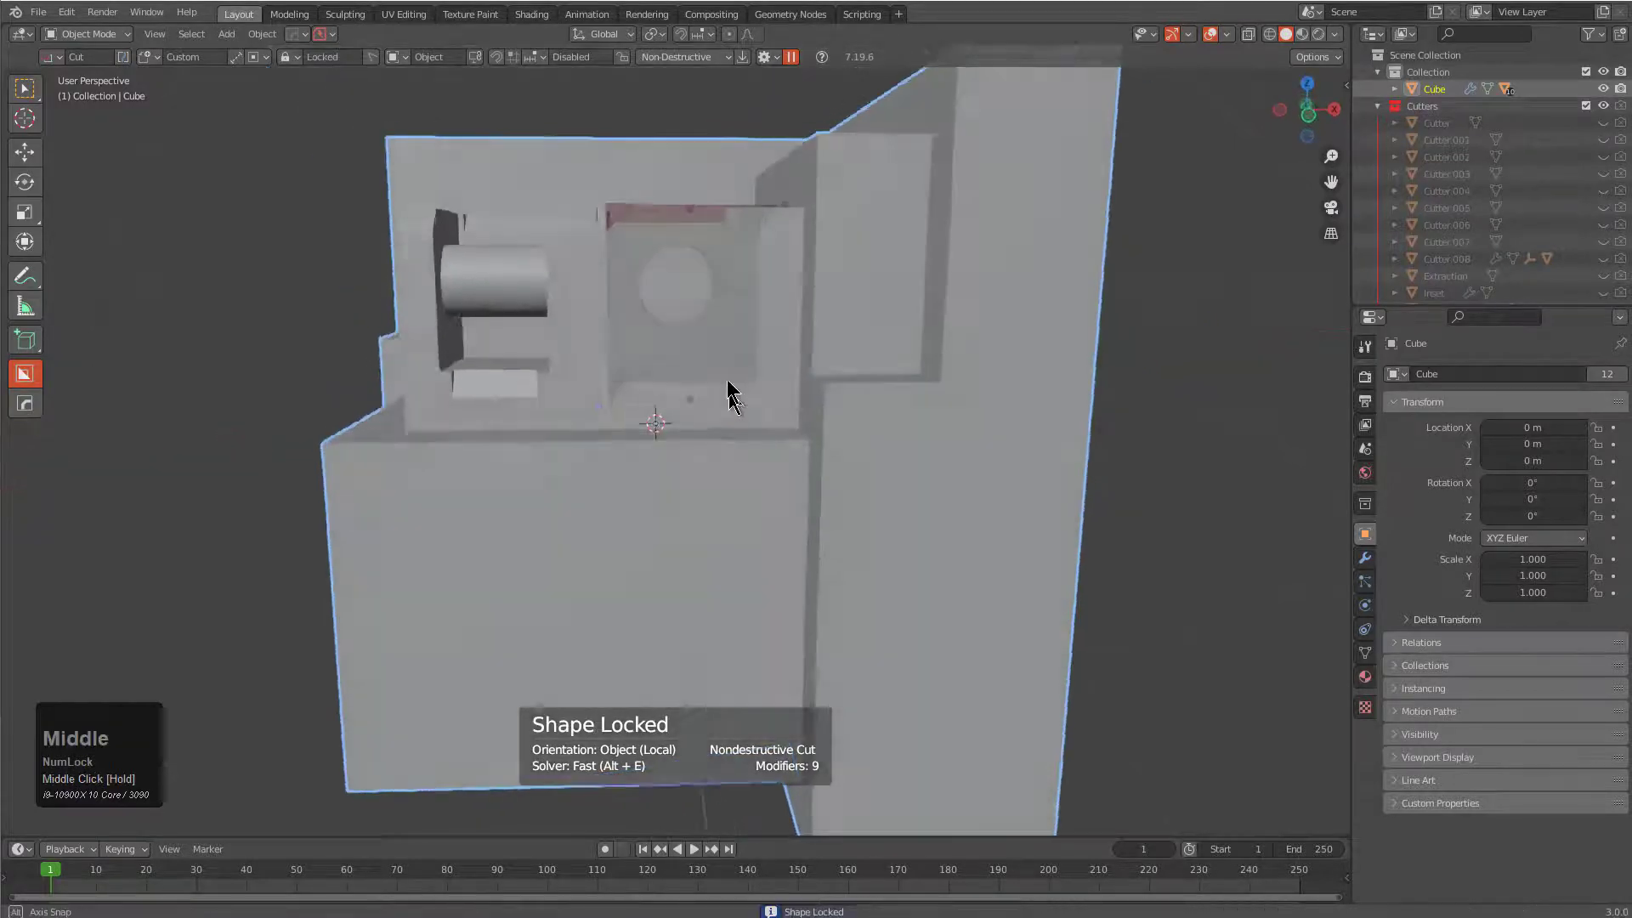
pyautogui.scroll(3, 757, 456)
pyautogui.moveTo(757, 455); pyautogui.dragTo(752, 415, button='middle')
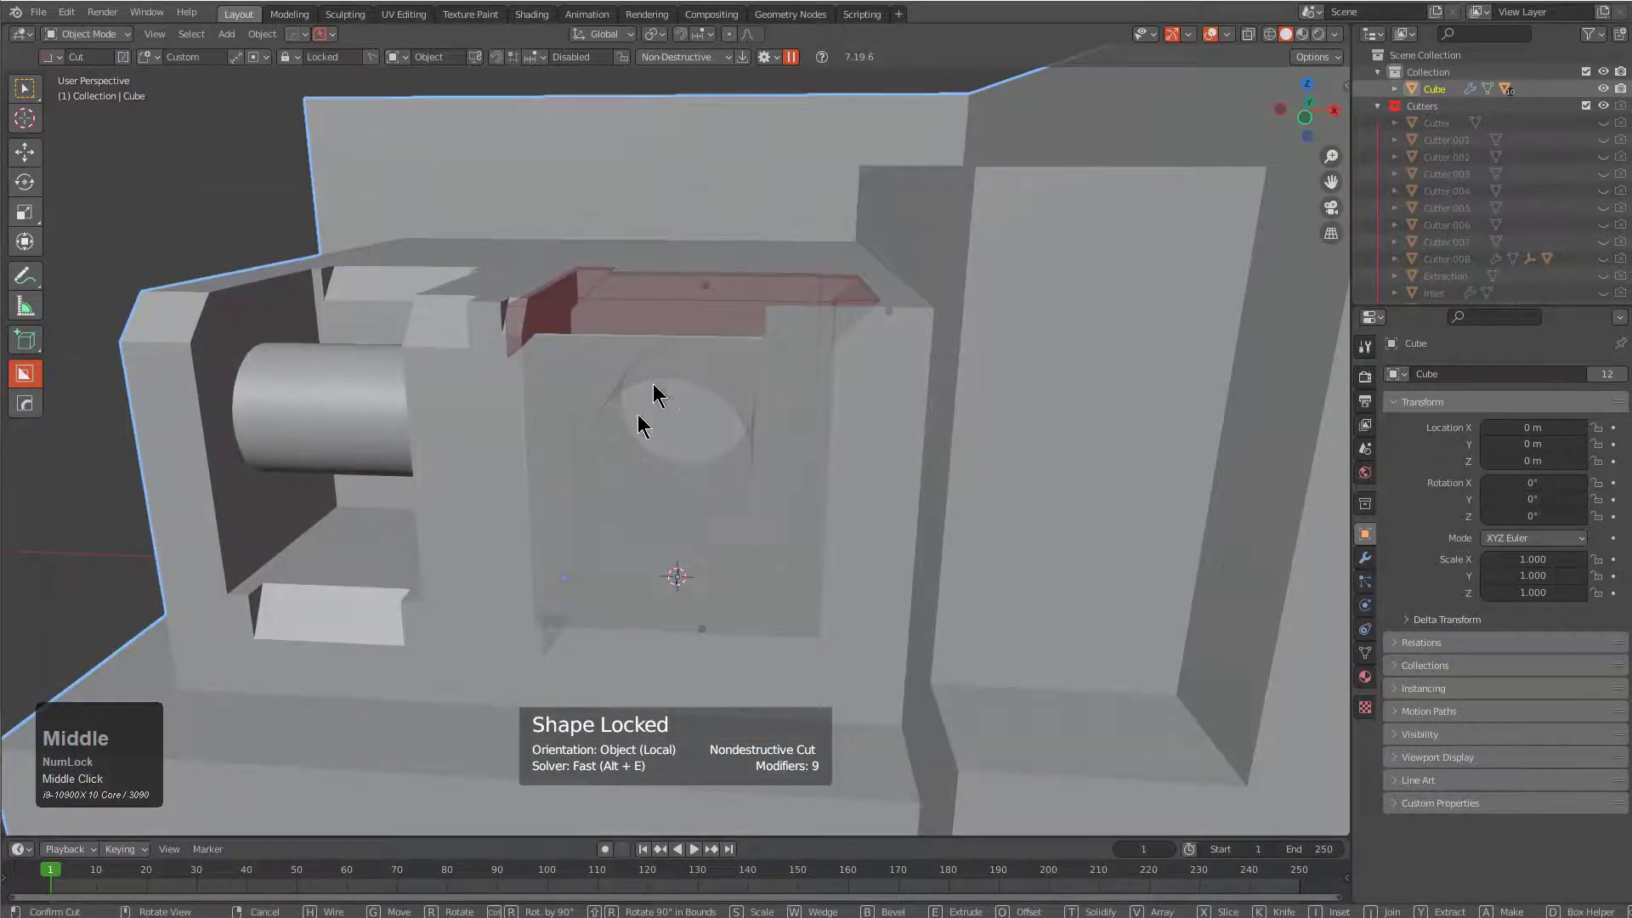
pyautogui.moveTo(679, 459); pyautogui.dragTo(662, 439, button='middle')
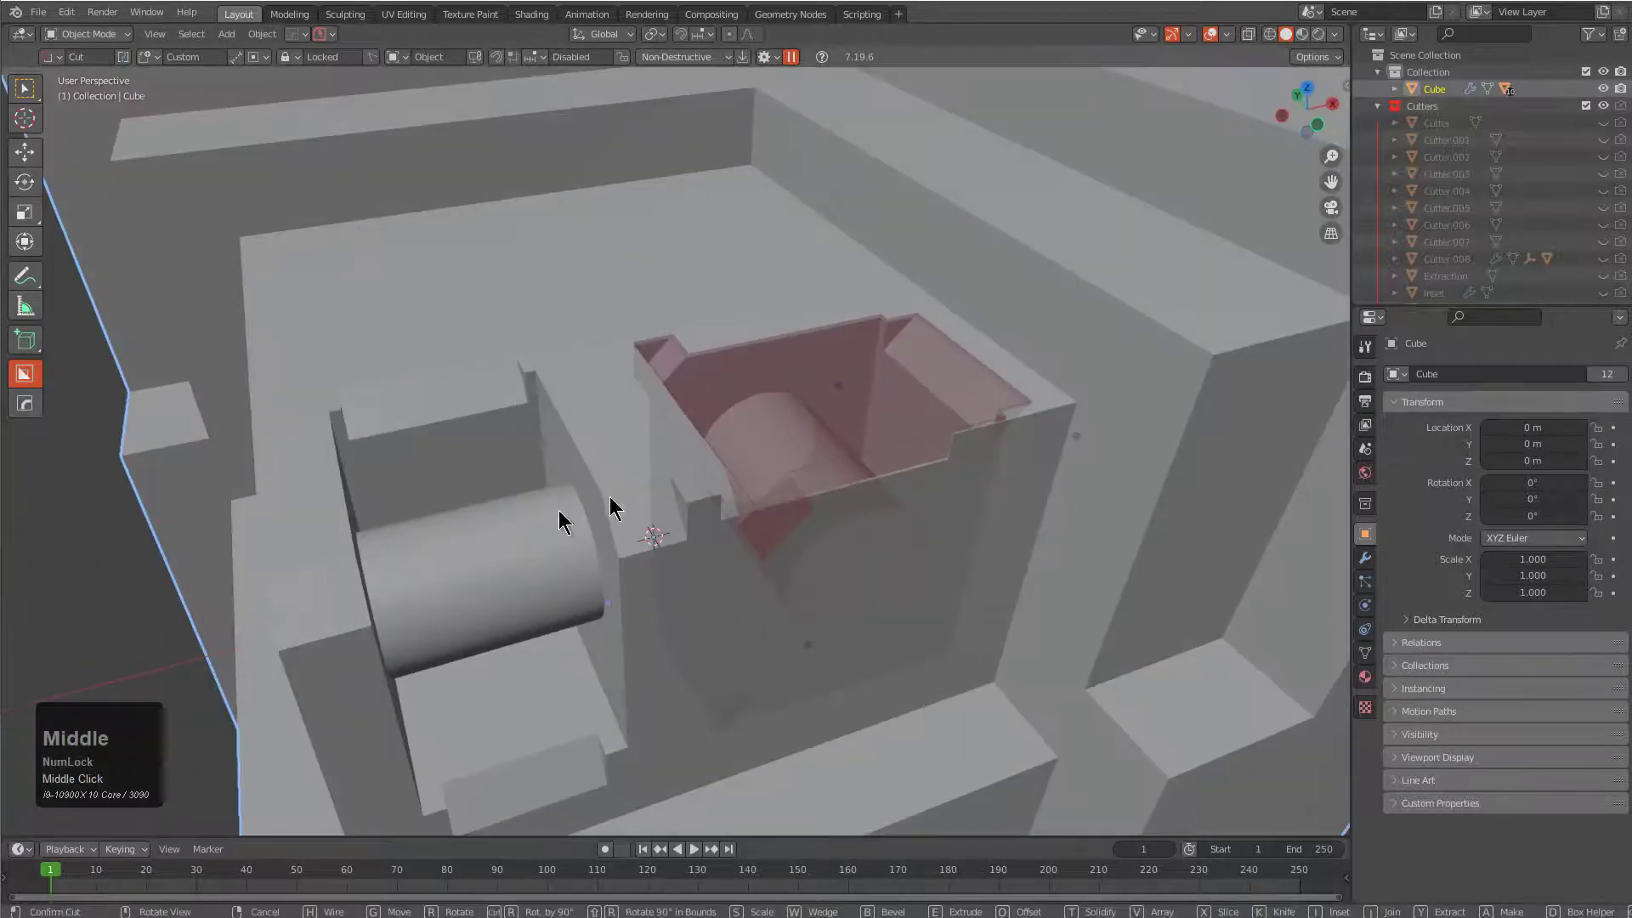
pyautogui.moveTo(559, 510); pyautogui.dragTo(827, 496, button='middle')
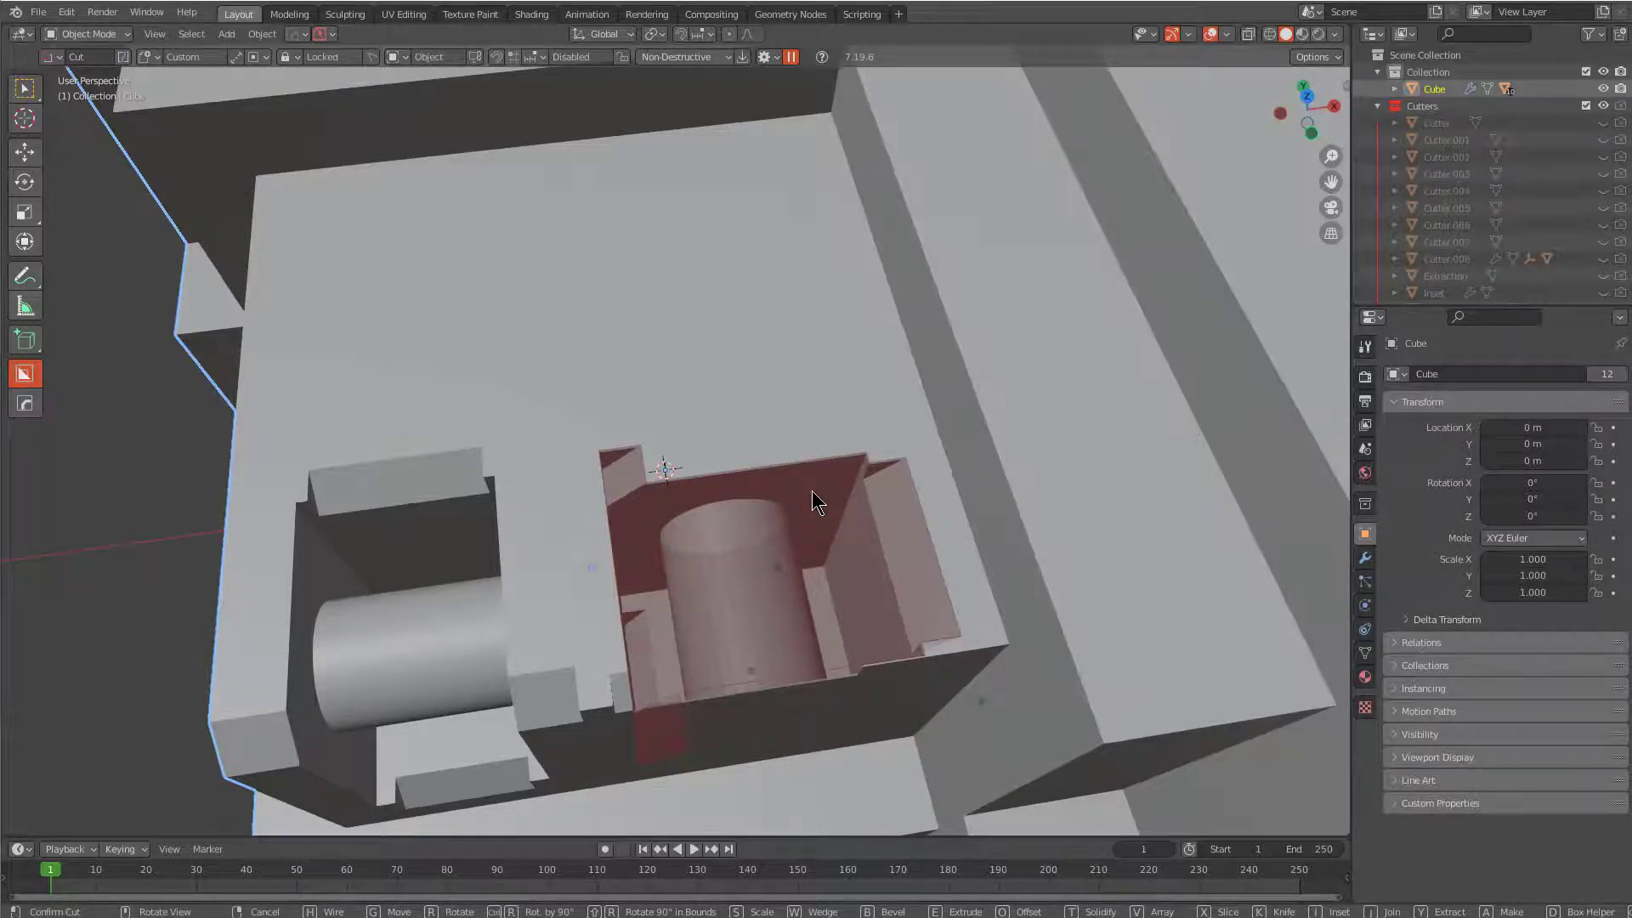
pyautogui.scroll(-4, 812, 502)
pyautogui.moveTo(828, 534); pyautogui.dragTo(859, 543, button='middle')
pyautogui.press('g')
pyautogui.click(849, 561)
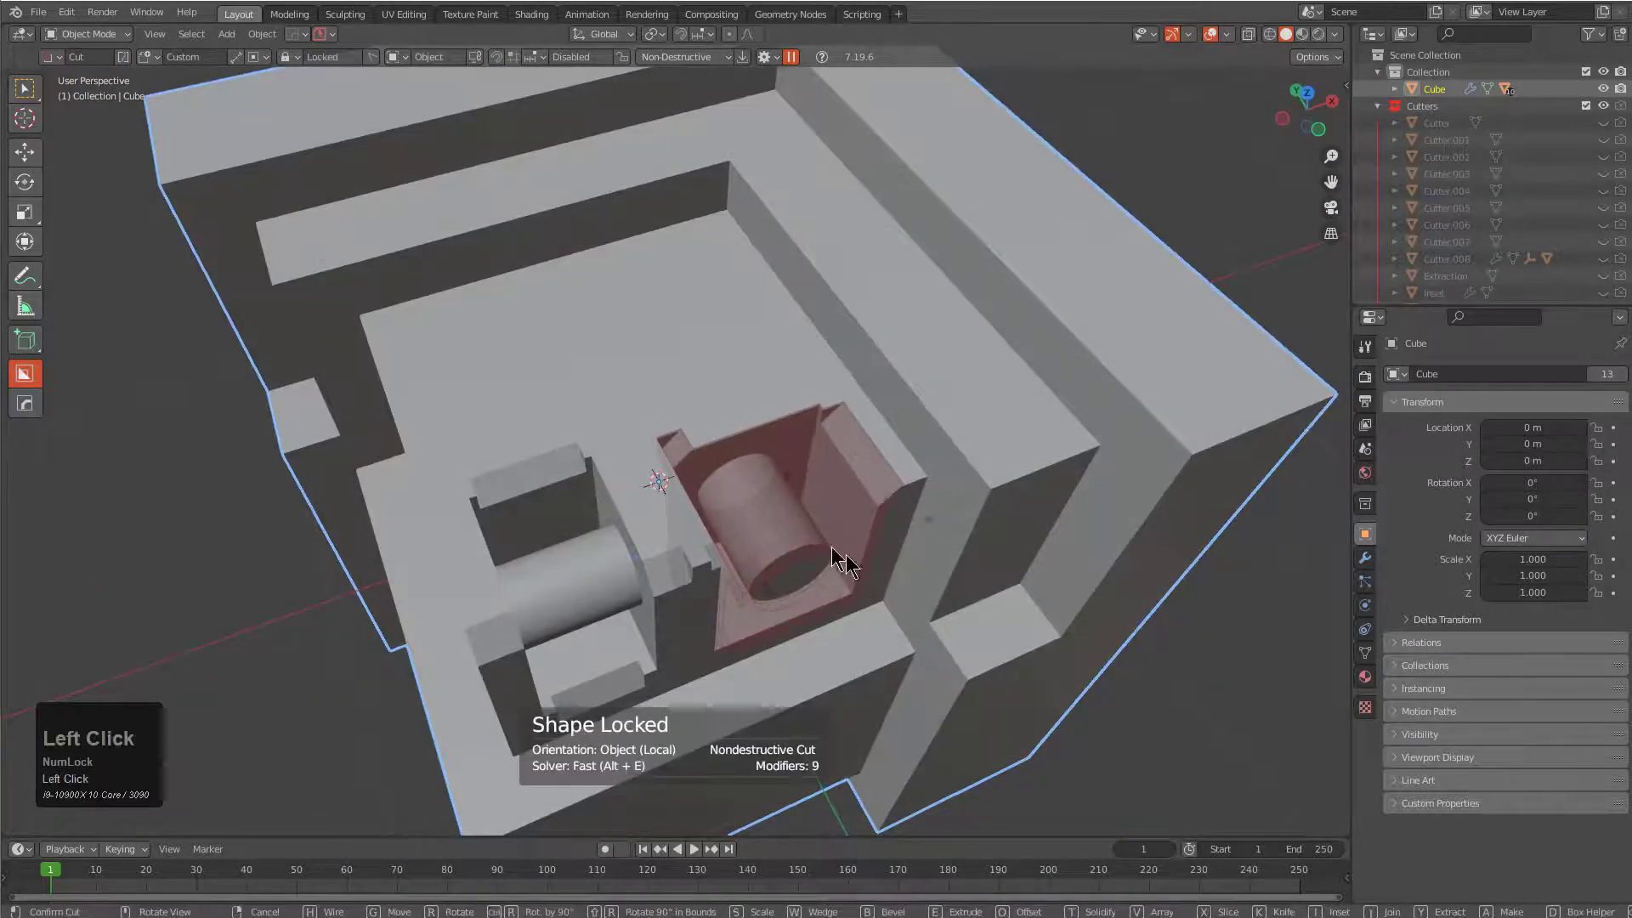
# - Apply the rotated custom cut beside the notch in the inner block
pyautogui.moveTo(823, 525); pyautogui.dragTo(798, 553, button='middle')
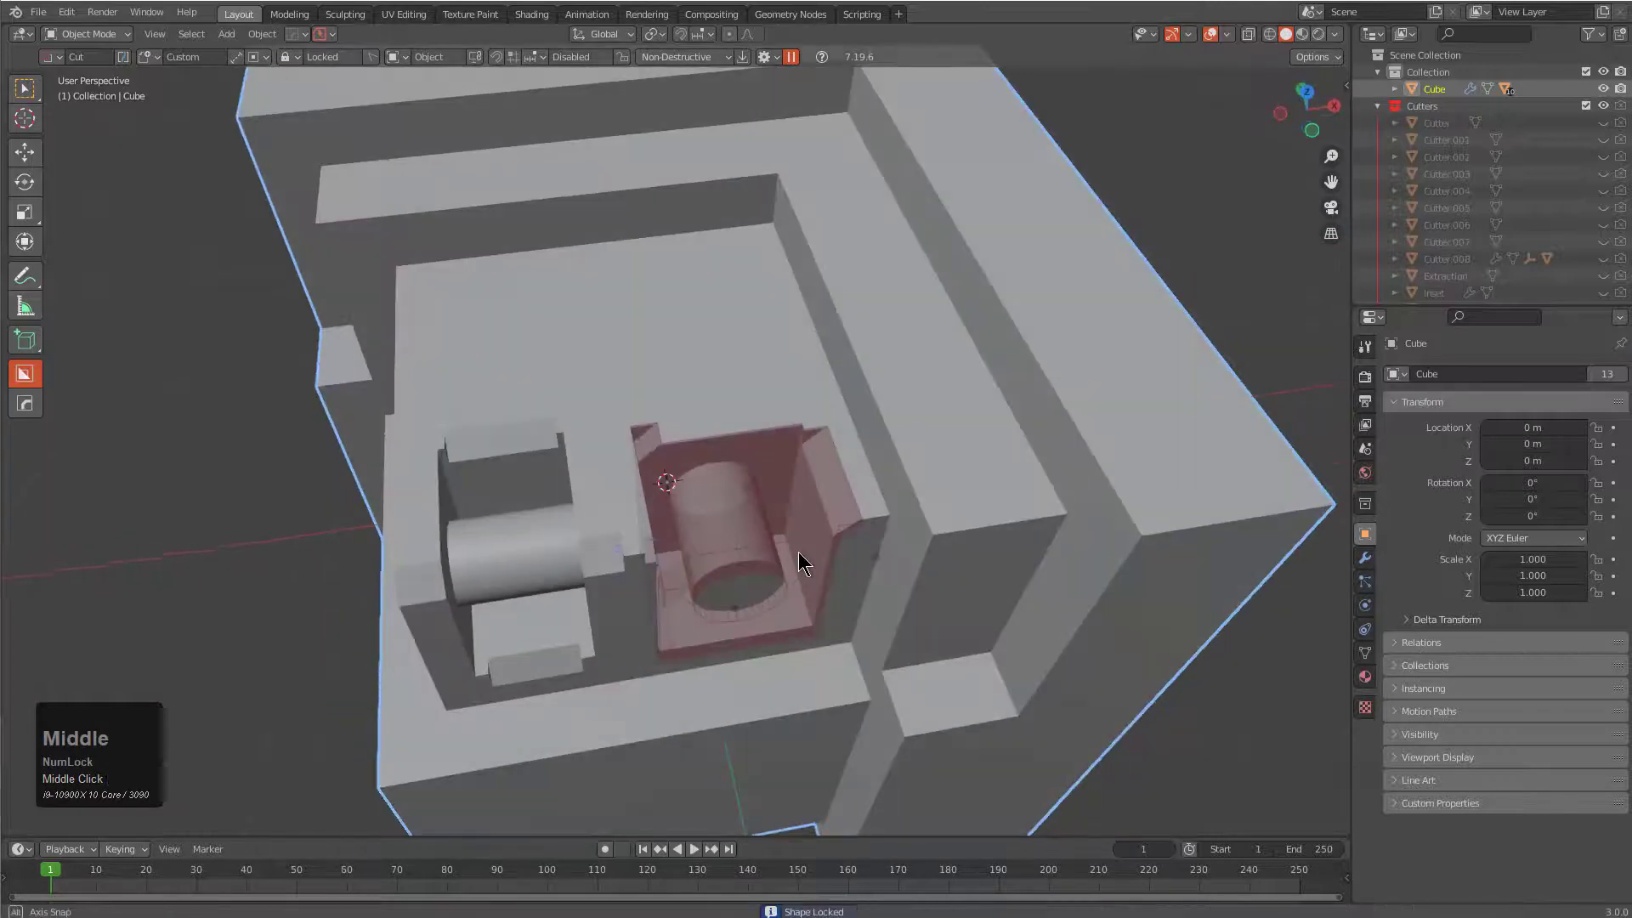
pyautogui.click(775, 466)
pyautogui.moveTo(775, 466); pyautogui.dragTo(862, 491, button='middle')
pyautogui.click(740, 466)
pyautogui.scroll(-2, 940, 484)
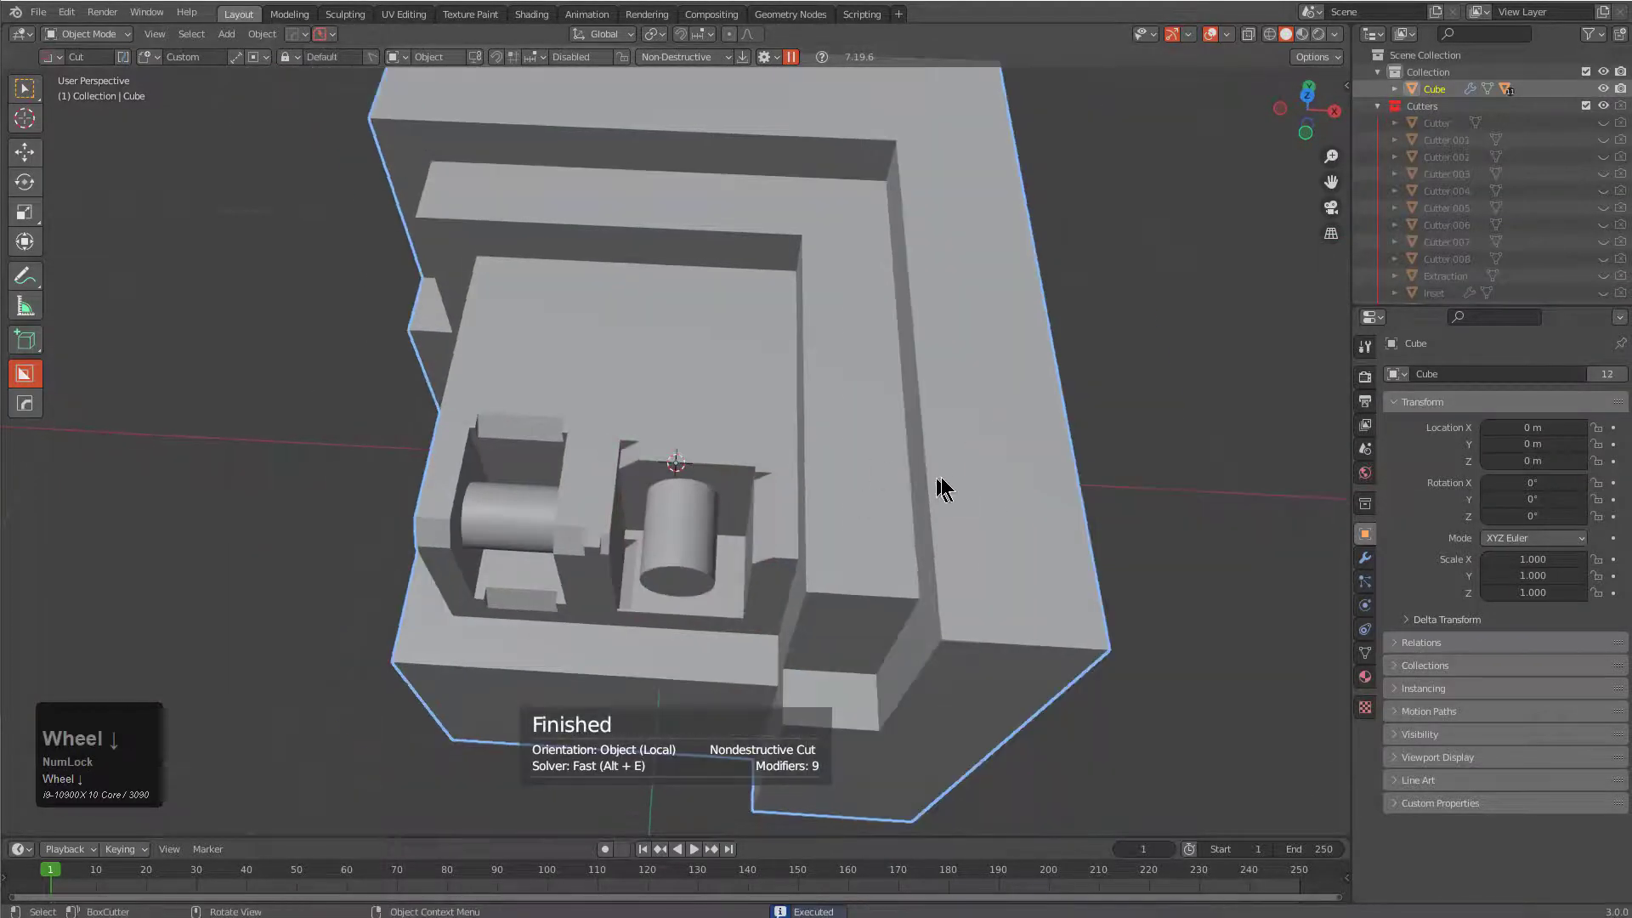
# - Draw the custom cutter about 0.413 by 0.410 on the outer wall's top, rotating it in 90° steps within its bounds
pyautogui.moveTo(959, 503)
pyautogui.mouseDown()
pyautogui.moveTo(1079, 648)
pyautogui.moveTo(1140, 629)
pyautogui.mouseUp()
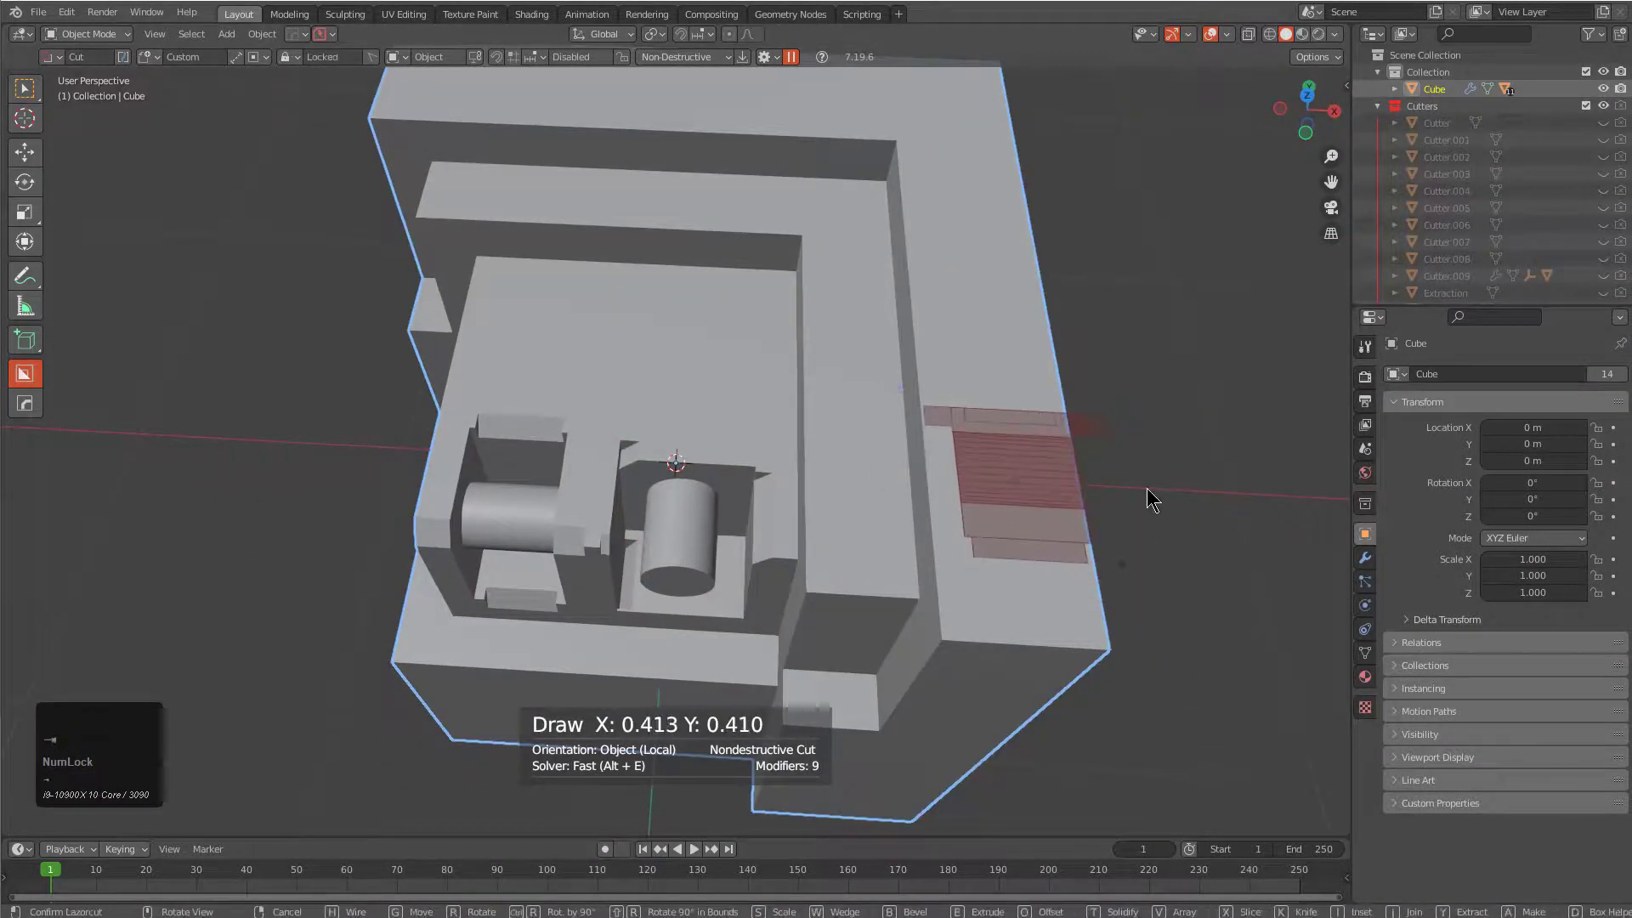
pyautogui.hotkey('ctrl', 'r')
pyautogui.hotkey('ctrl', 'r')
pyautogui.hotkey('ctrl', 'r')
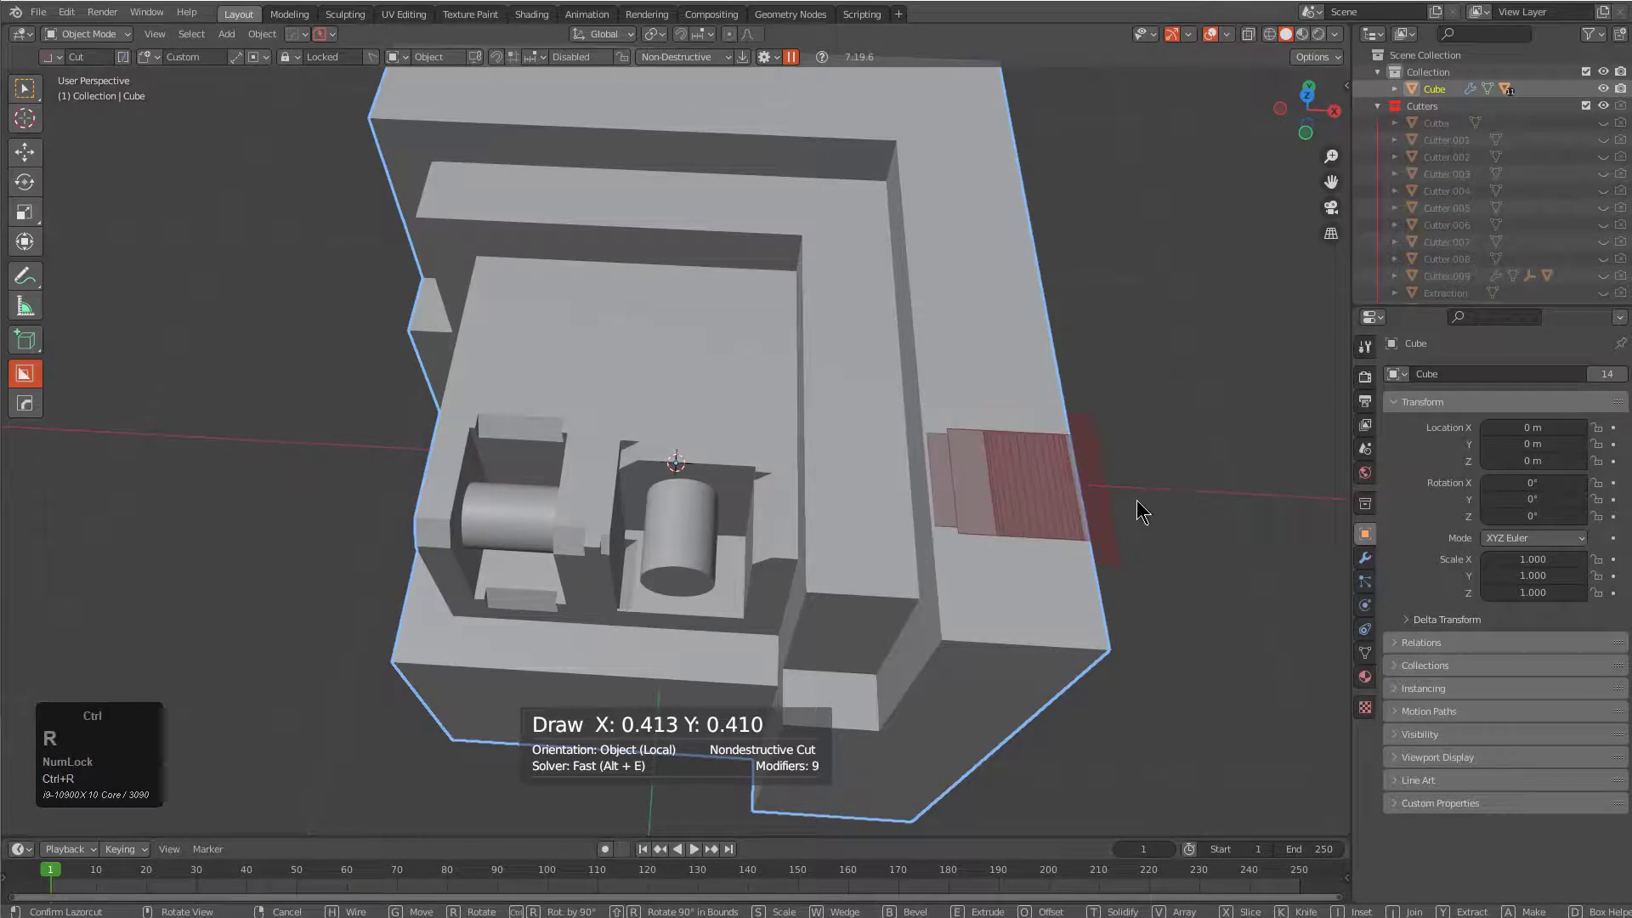
# - Move the rotated cutter onto the outer wall's outside edge and cut it into the block
pyautogui.press('g')
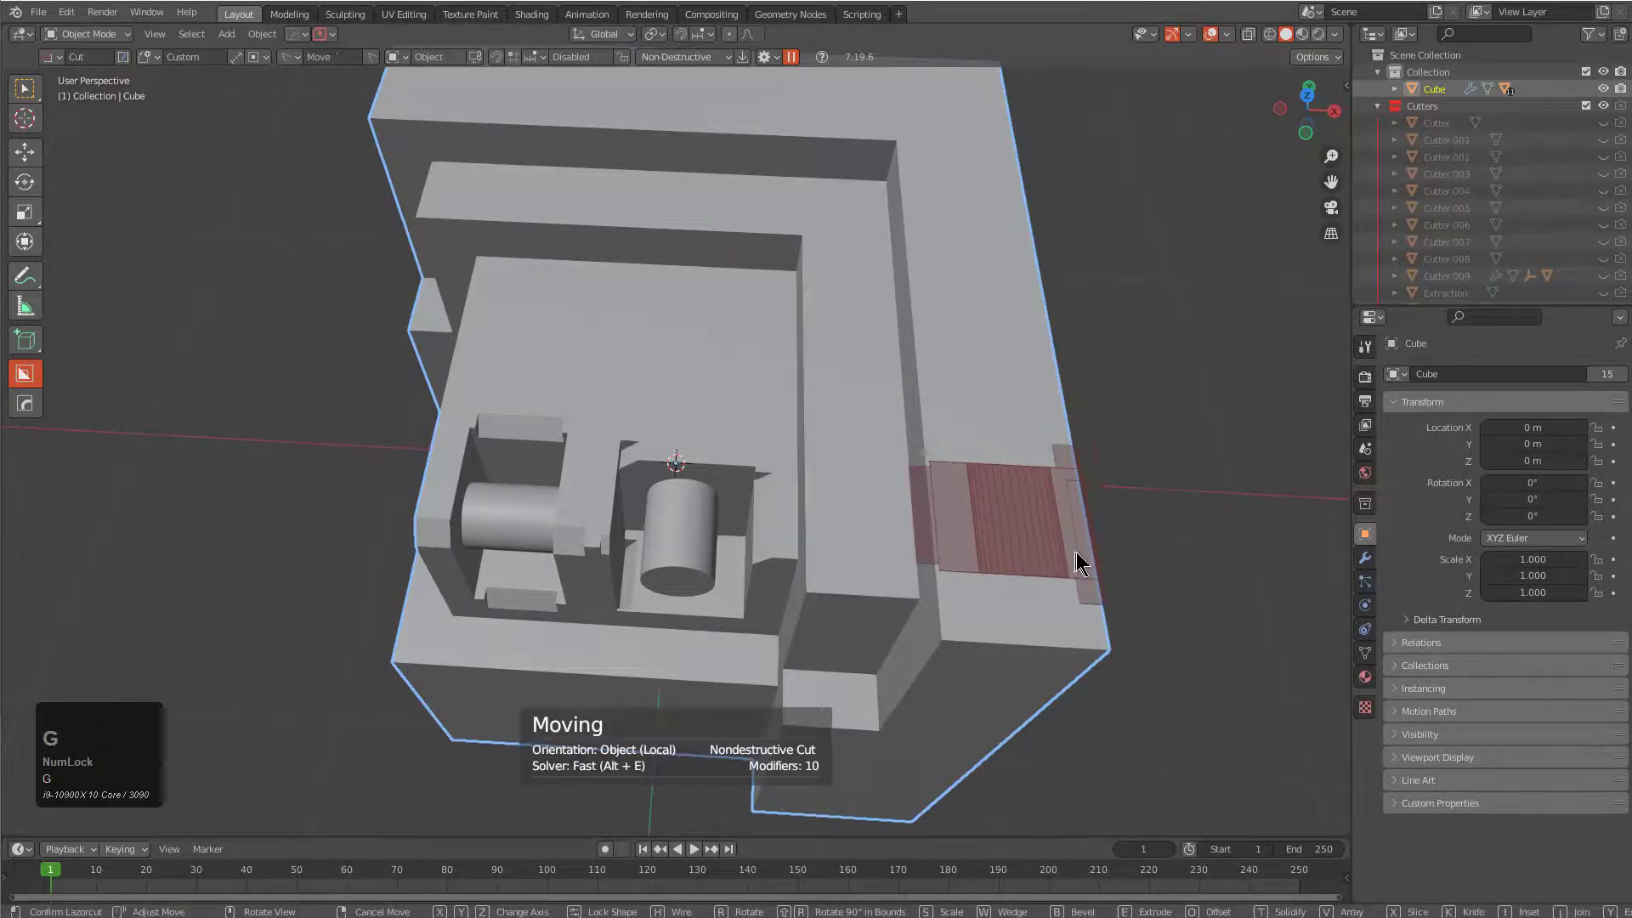
pyautogui.click(1078, 556)
pyautogui.moveTo(1078, 557); pyautogui.dragTo(547, 401, button='middle')
pyautogui.hotkey('alt', 'z')
pyautogui.scroll(3, 655, 456)
pyautogui.moveTo(655, 456); pyautogui.dragTo(857, 538, button='middle')
pyautogui.hotkey('alt', 'z')
pyautogui.scroll(-3, 651, 476)
pyautogui.moveTo(651, 476)
pyautogui.mouseDown(button='middle')
pyautogui.moveTo(745, 566)
pyautogui.moveTo(620, 481)
pyautogui.mouseUp(button='middle')
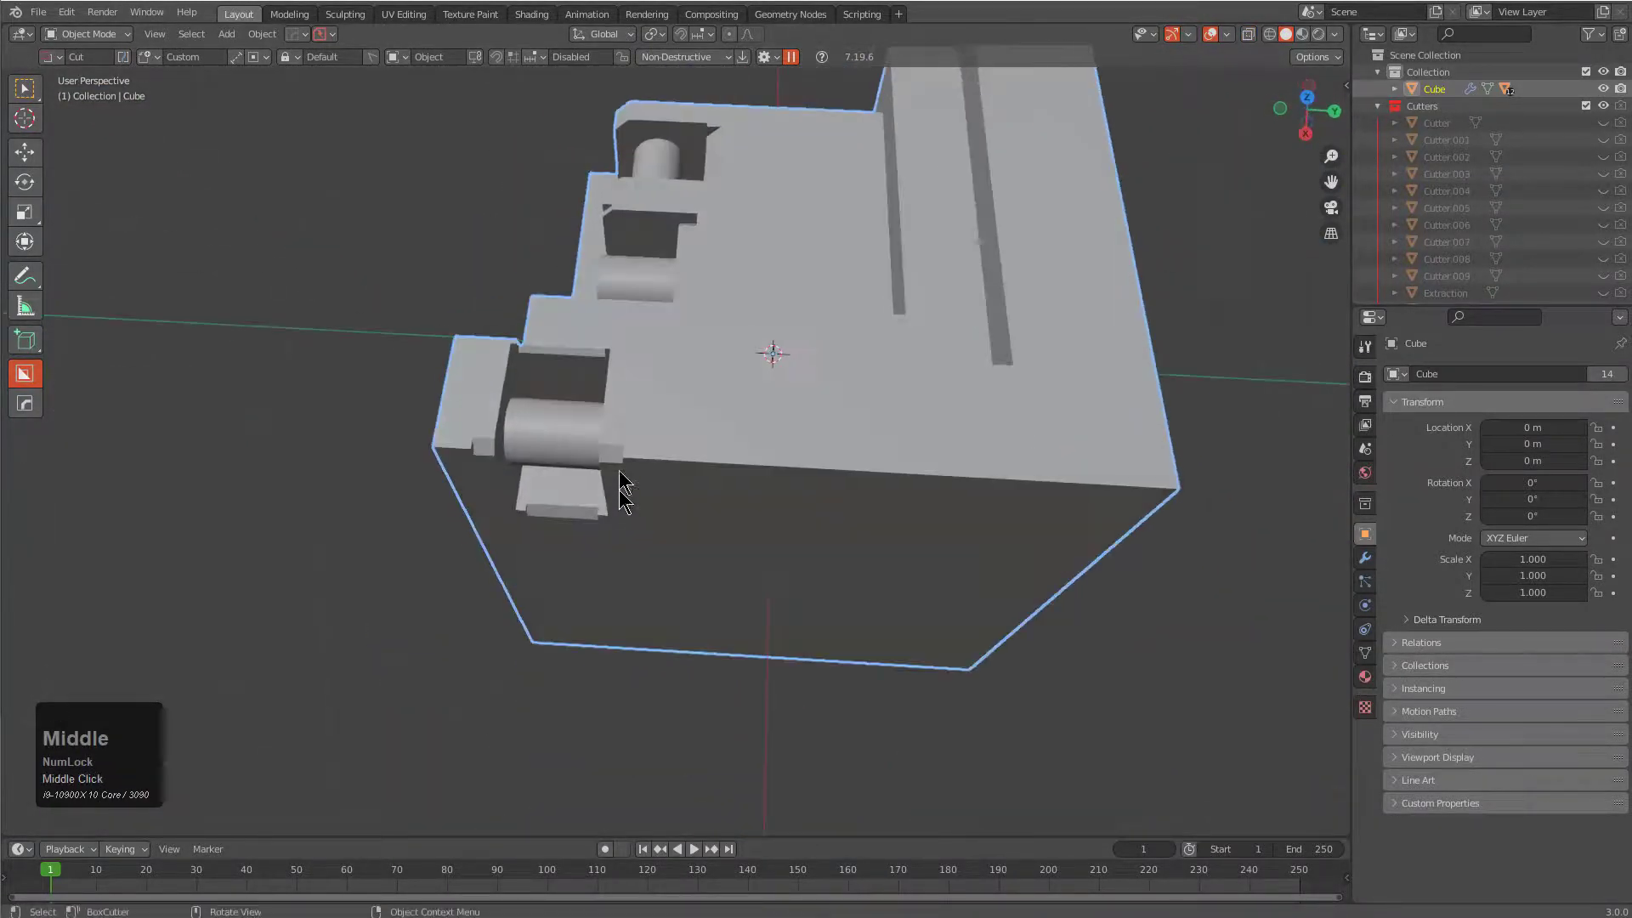
# - Draw the custom cutter about 0.382 by 0.379 beside the outer wall's cut, rotated 90° within its bounds
pyautogui.scroll(2, 486, 459)
pyautogui.moveTo(627, 325)
pyautogui.mouseDown()
pyautogui.moveTo(1019, 510)
pyautogui.moveTo(1003, 491)
pyautogui.mouseUp()
pyautogui.hotkey('ctrl', 'r')
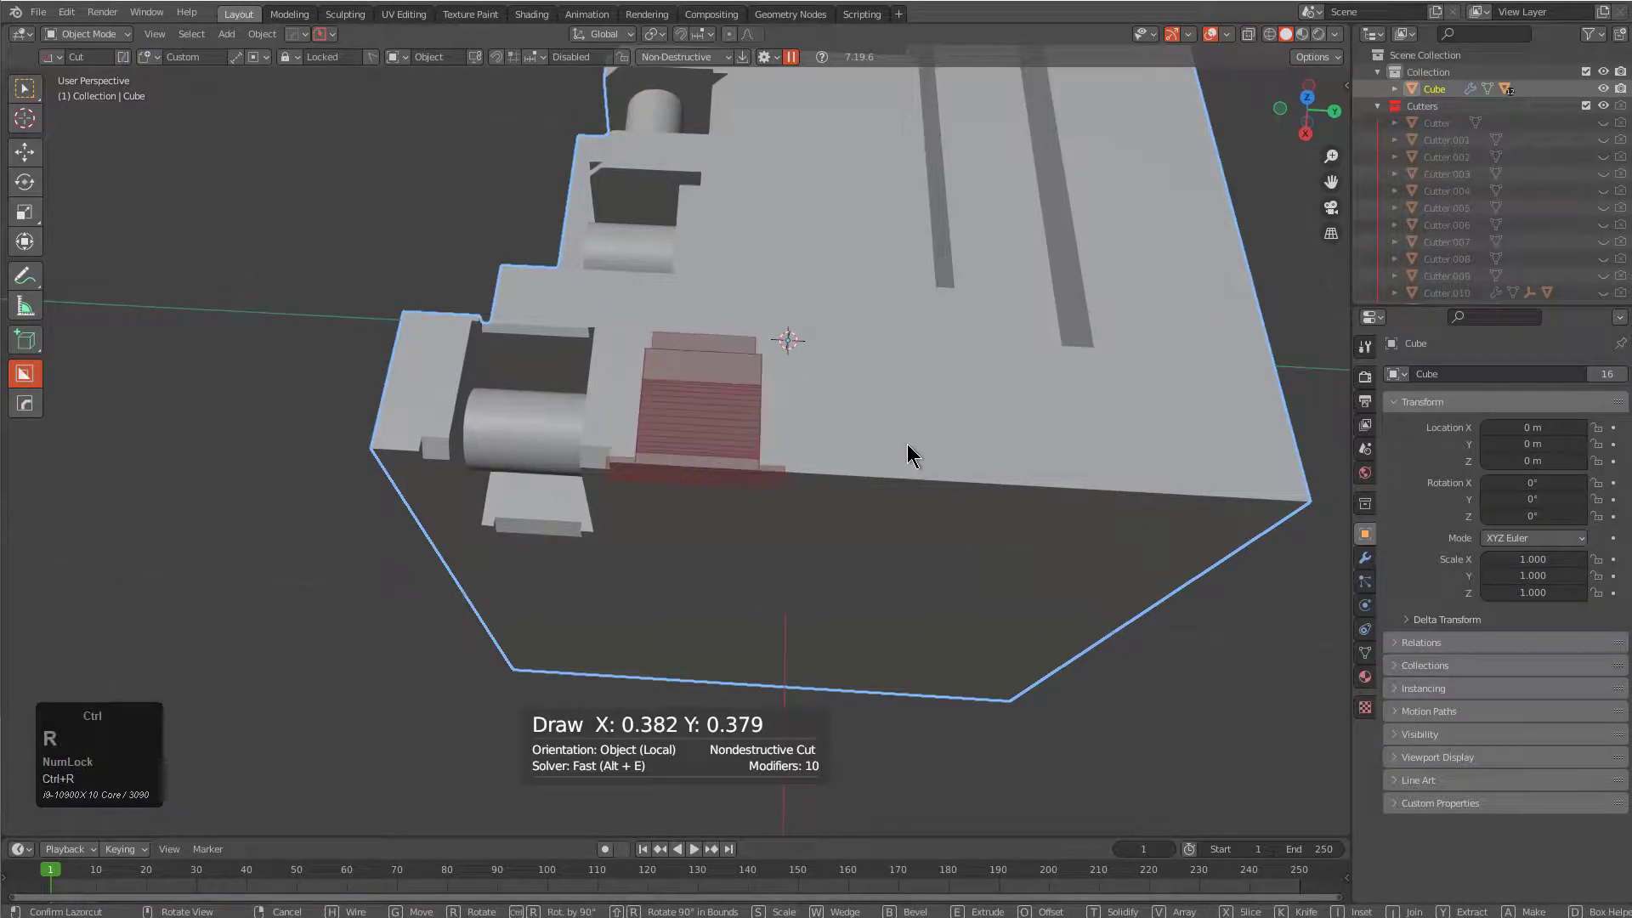
# - Move the cutter along the outer wall's edge away from the neighbouring cut and apply it
pyautogui.press('g')
pyautogui.click(815, 416)
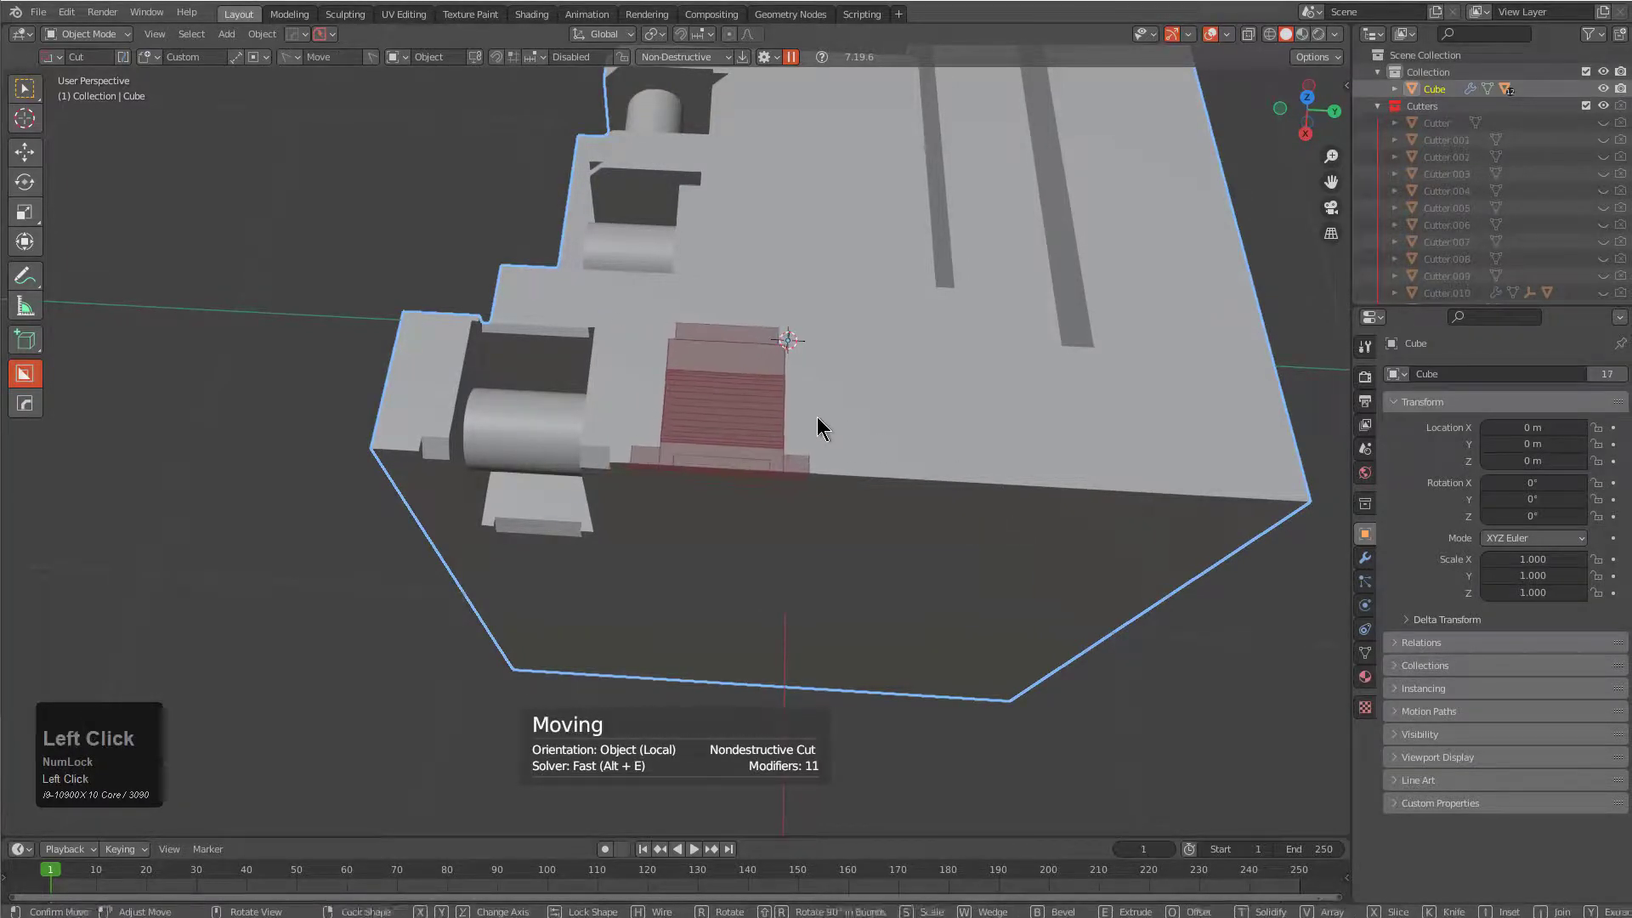
pyautogui.moveTo(793, 439); pyautogui.dragTo(718, 476, button='middle')
pyautogui.scroll(2, 714, 389)
pyautogui.moveTo(714, 389); pyautogui.dragTo(739, 438, button='middle')
# - Try placing the custom cutter once more, rotated by 90° and moved, and undo it
pyautogui.moveTo(589, 406)
pyautogui.mouseDown()
pyautogui.moveTo(581, 555)
pyautogui.moveTo(642, 507)
pyautogui.mouseUp()
pyautogui.hotkey('shift', 'r')
pyautogui.press('g')
pyautogui.moveTo(643, 506); pyautogui.dragTo(638, 382, button='middle')
pyautogui.scroll(4, 607, 540)
pyautogui.hotkey('alt', 'z')
pyautogui.keyDown('shift'); pyautogui.moveTo(637, 382); pyautogui.dragTo(588, 416, button='middle'); pyautogui.keyUp('shift')
pyautogui.hotkey('ctrl', 'z')
pyautogui.scroll(-5, 571, 435)
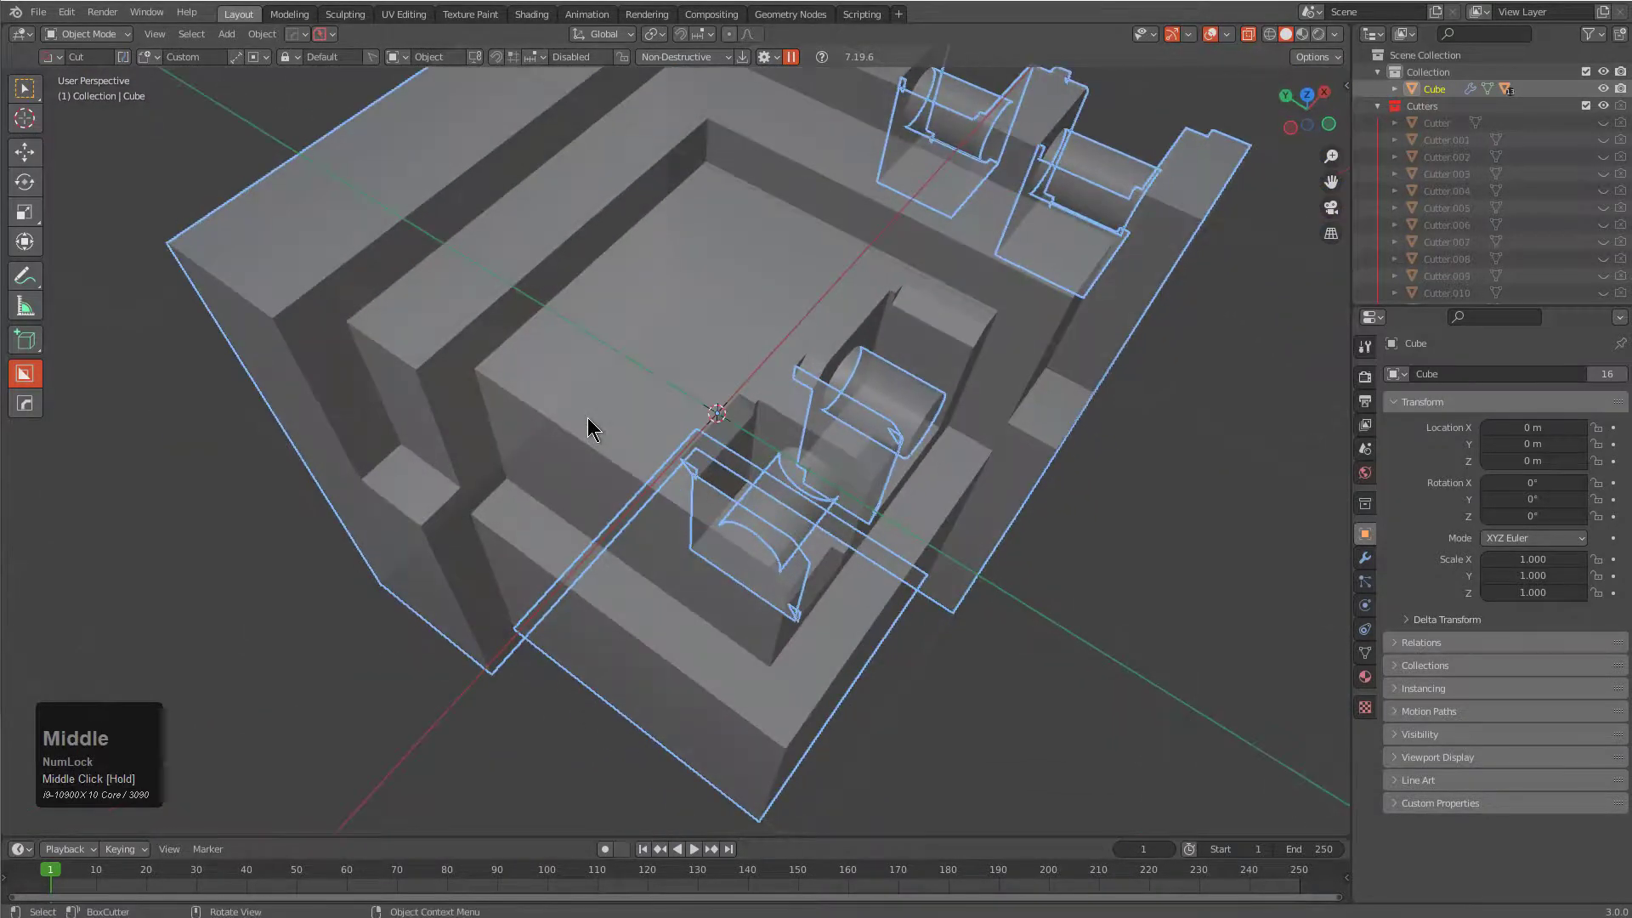
pyautogui.hotkey('alt', 'z')
# - Draw the custom cutter over the inner block's free side edge behind the notch and rotate it freely
pyautogui.moveTo(547, 320)
pyautogui.mouseDown()
pyautogui.moveTo(590, 474)
pyautogui.moveTo(655, 539)
pyautogui.moveTo(623, 585)
pyautogui.mouseUp()
pyautogui.press('r')
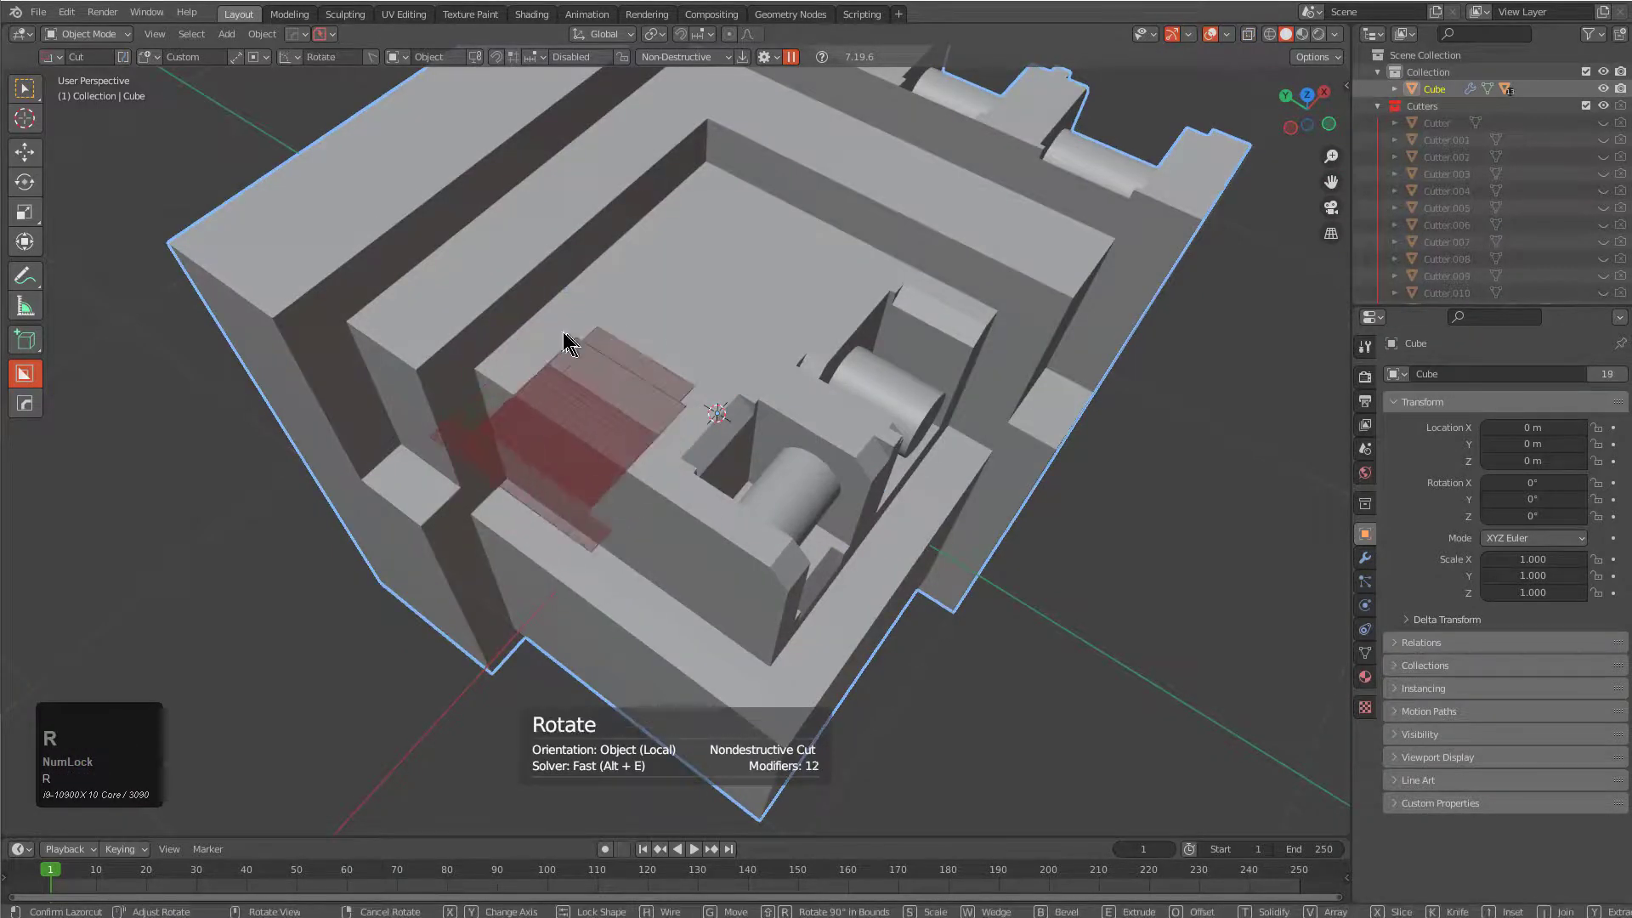
pyautogui.click(570, 348)
# - Move the rotated cutter onto the inner block's top along the side edge and apply the cut
pyautogui.press('g')
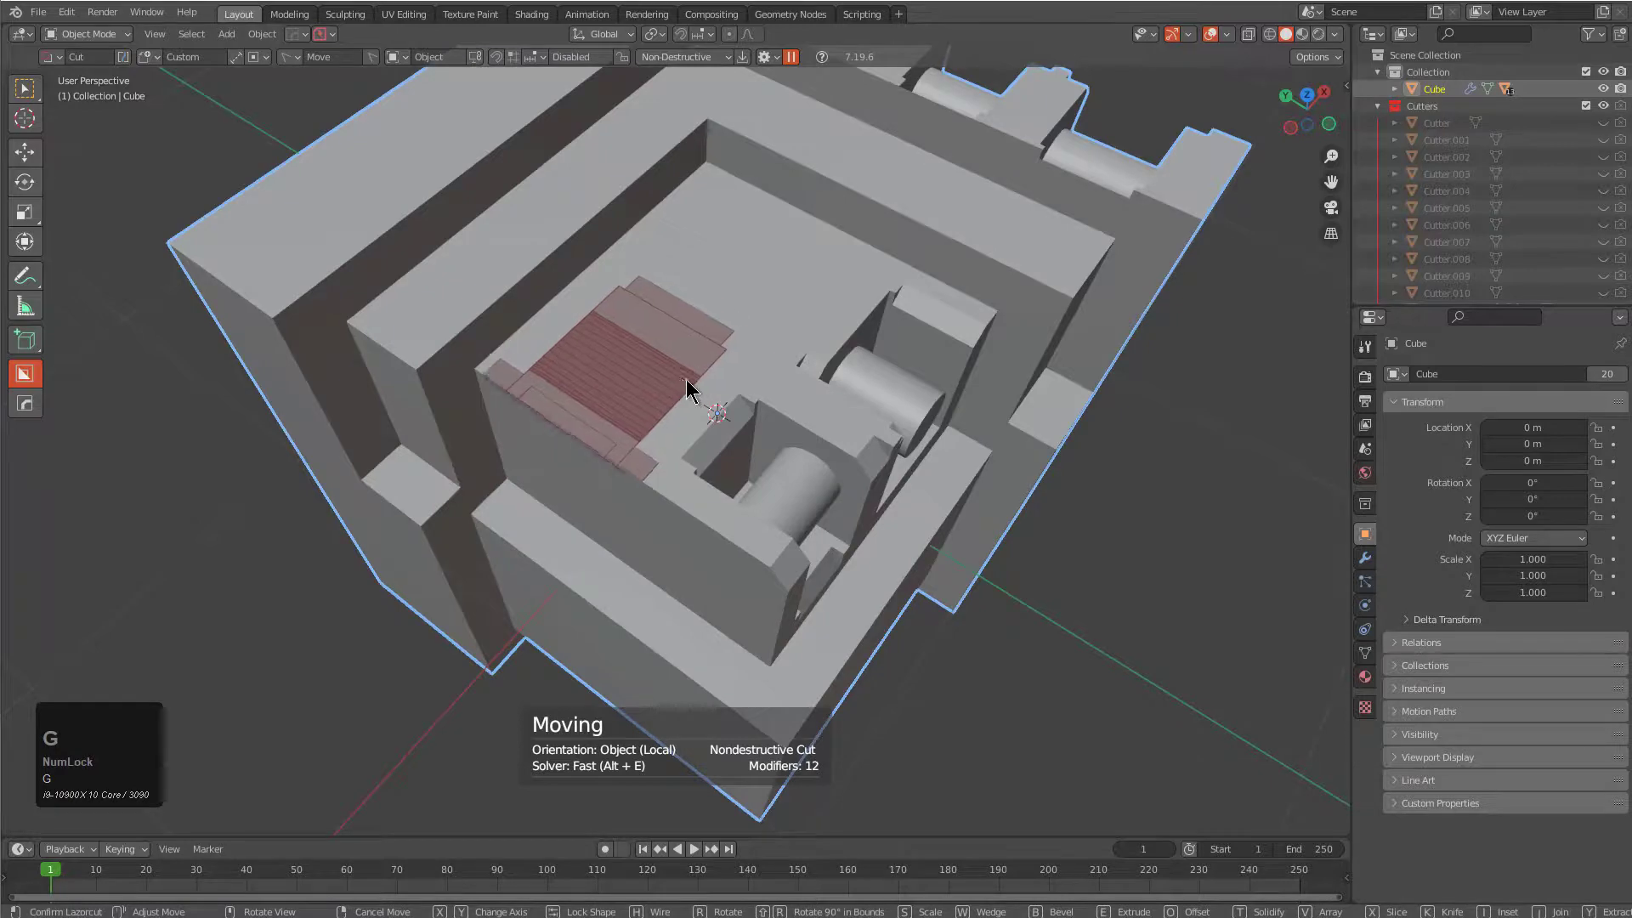
pyautogui.click(691, 382)
pyautogui.moveTo(692, 383)
pyautogui.mouseDown(button='middle')
pyautogui.moveTo(731, 448)
pyautogui.moveTo(659, 459)
pyautogui.moveTo(691, 385)
pyautogui.mouseUp(button='middle')
pyautogui.scroll(-3, 669, 436)
pyautogui.scroll(-2, 691, 385)
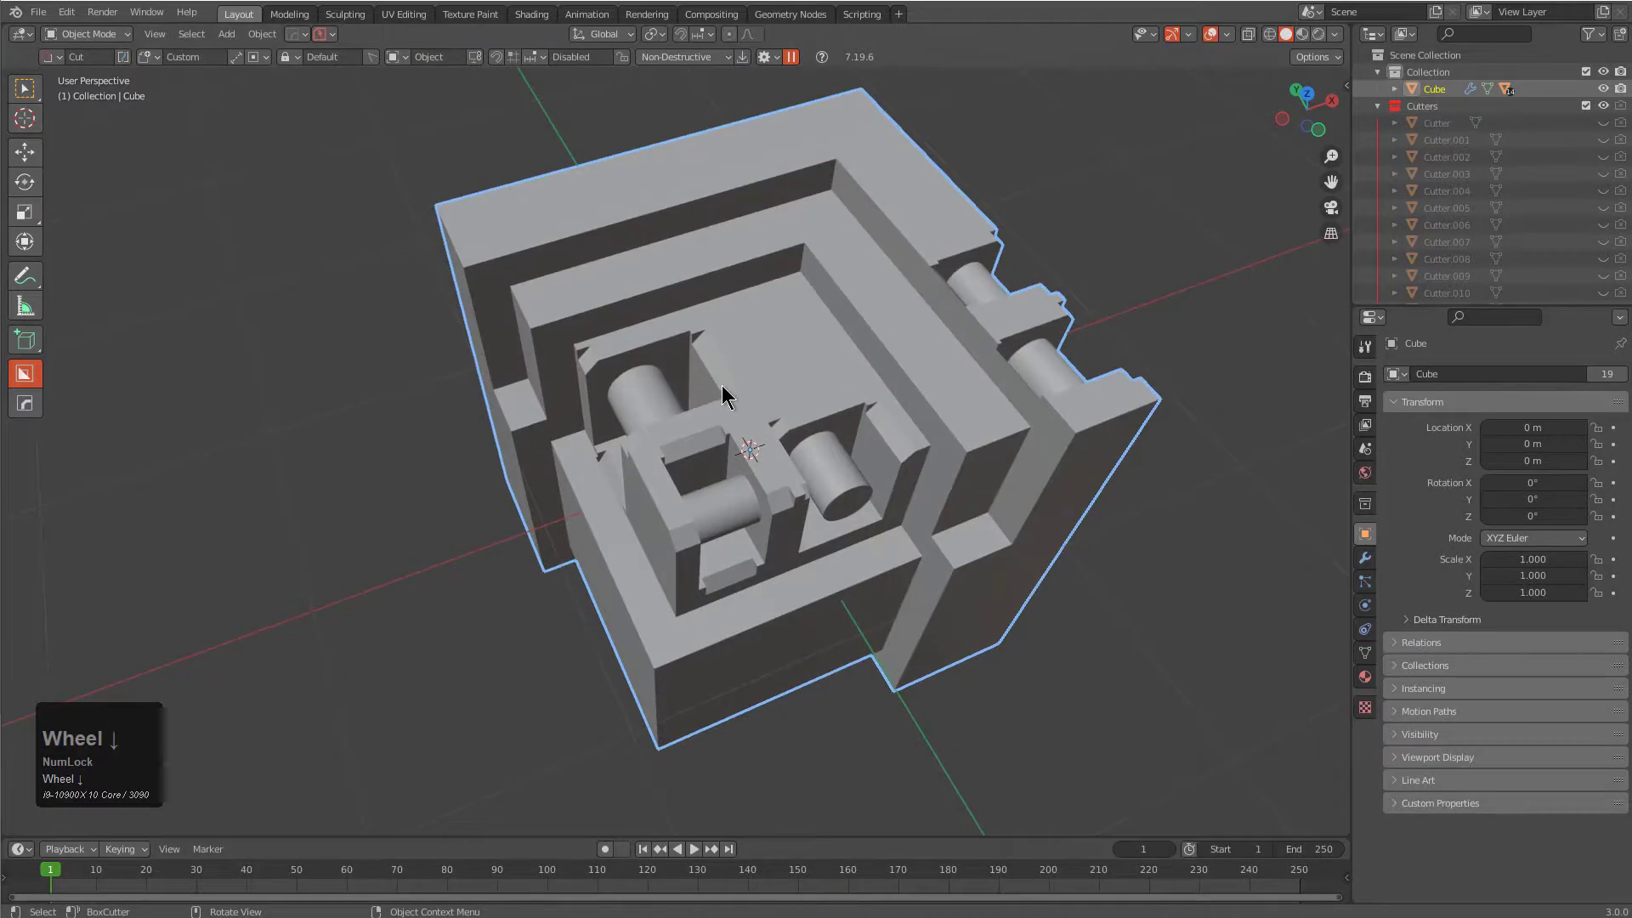